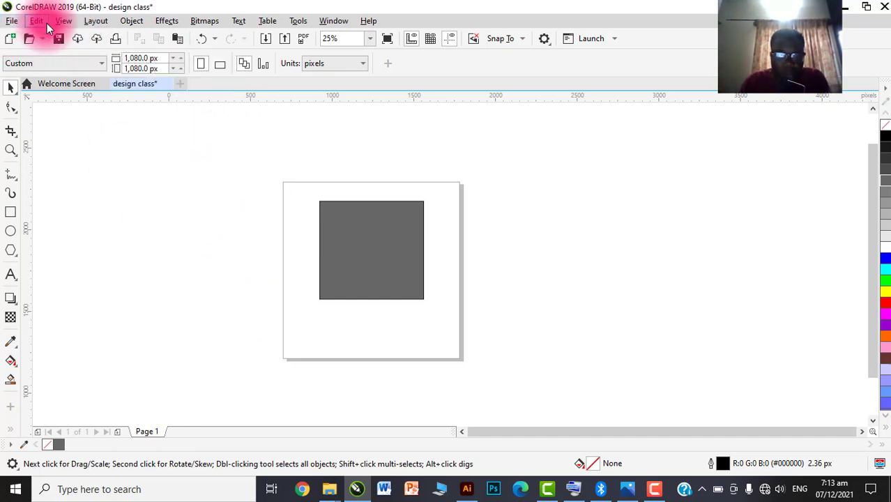
Start a new document with 2 pages and the A4 page size
left_click(12, 21)
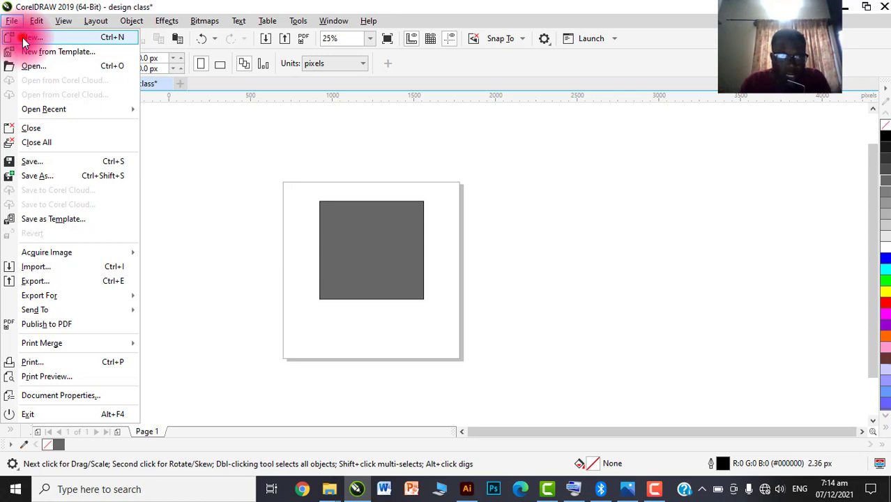
left_click(25, 39)
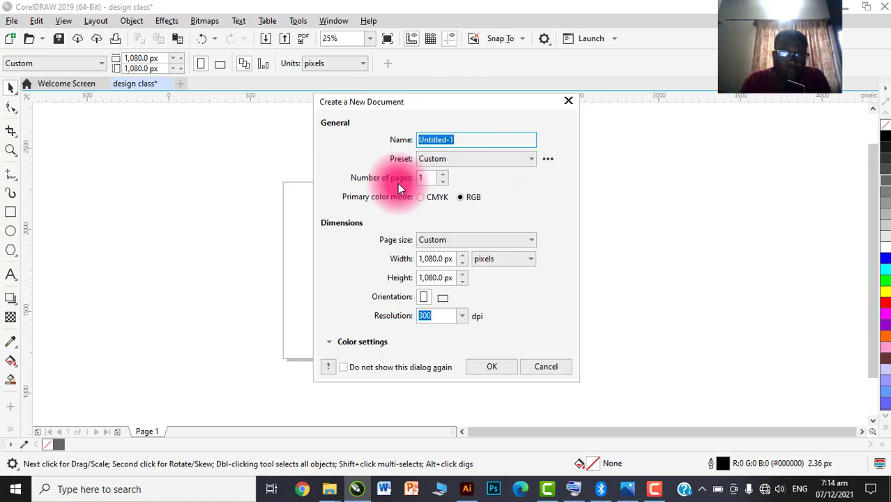
left_click(442, 175)
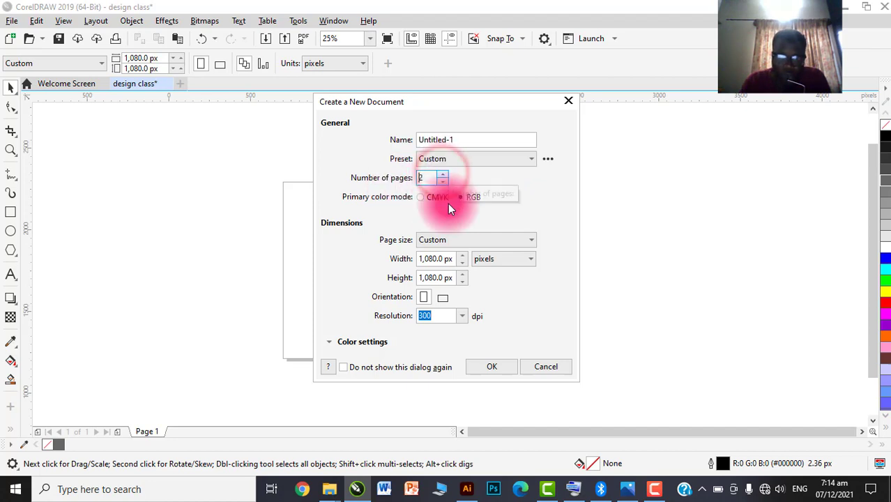
left_click(489, 240)
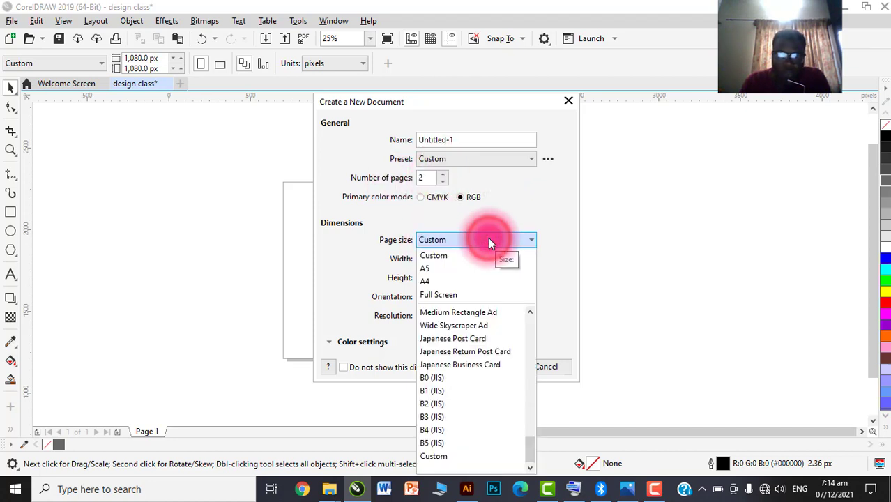
left_click(430, 280)
left_click(453, 243)
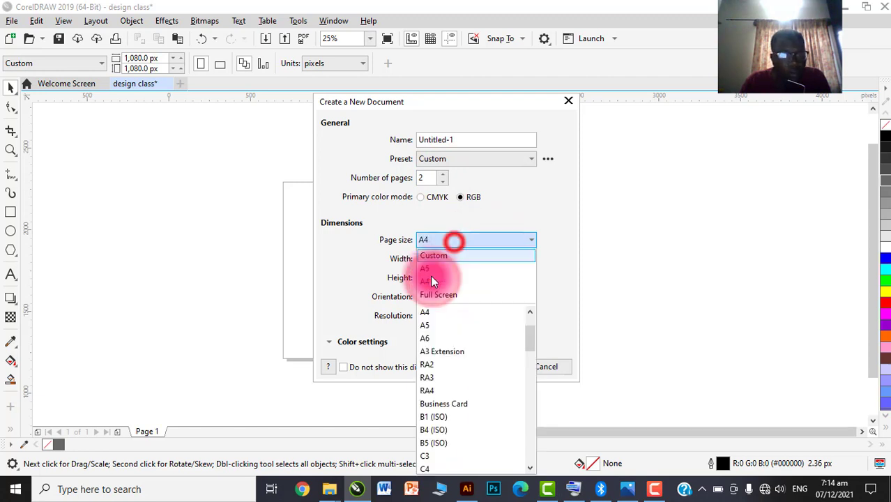
left_click(435, 218)
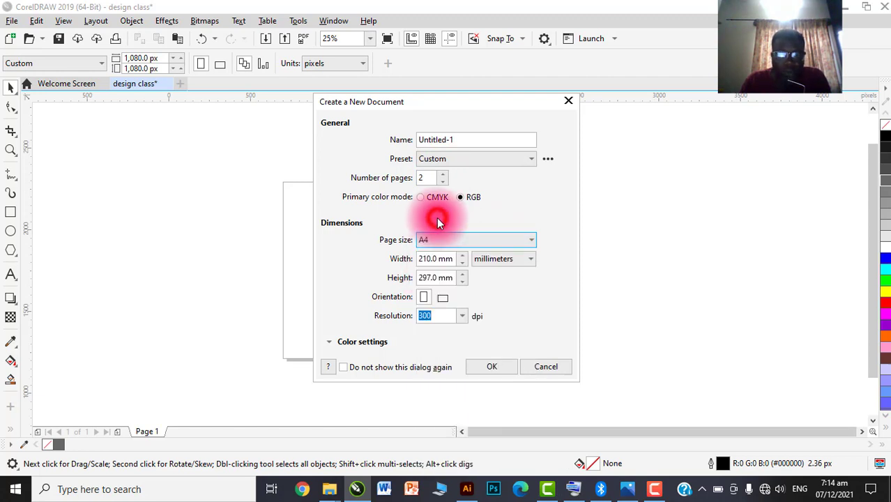
Switch the new document's units to inches and set the page to 6 inches wide by 8 inches high
left_click(504, 262)
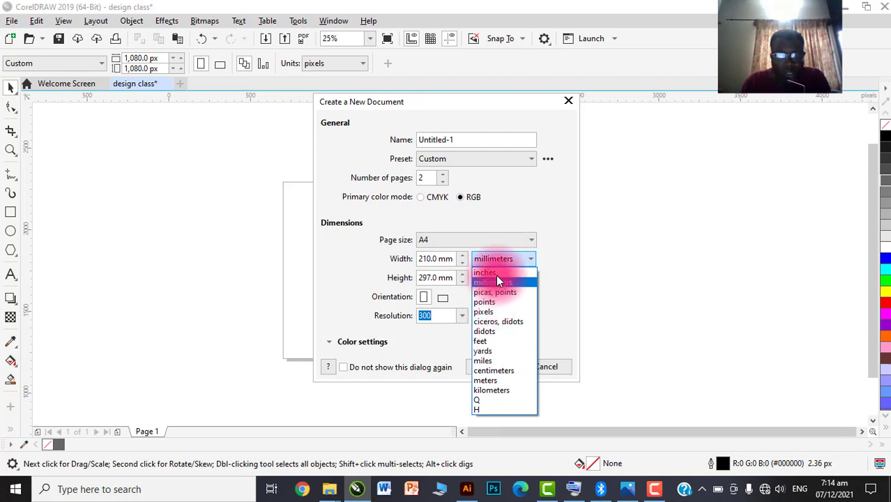
left_click(495, 273)
left_click(437, 257)
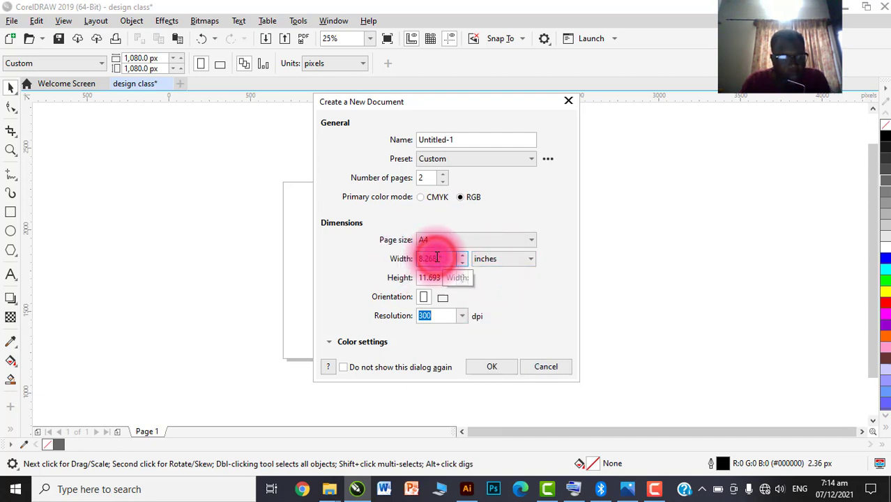
double_click(437, 257)
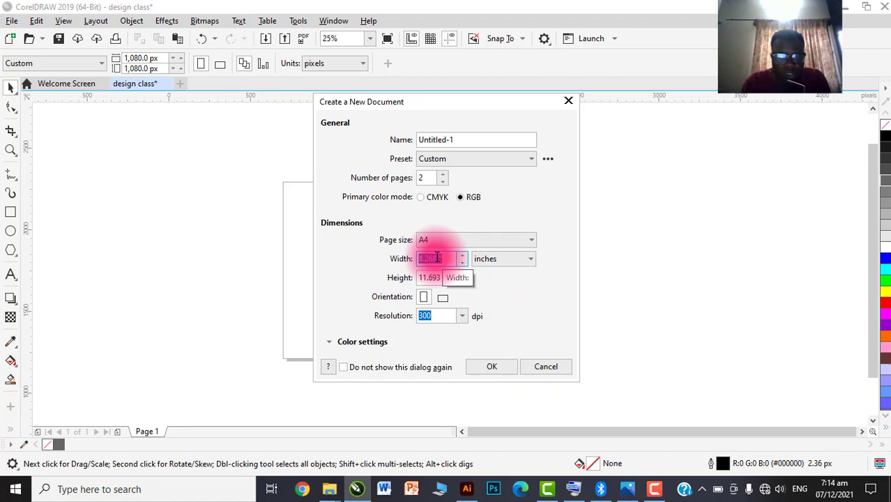
type("6")
left_click(431, 278)
double_click(431, 278)
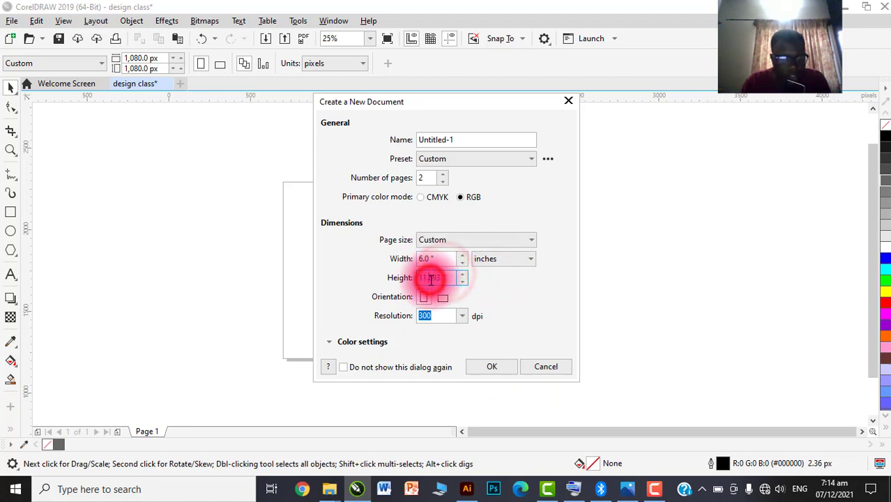
type("8")
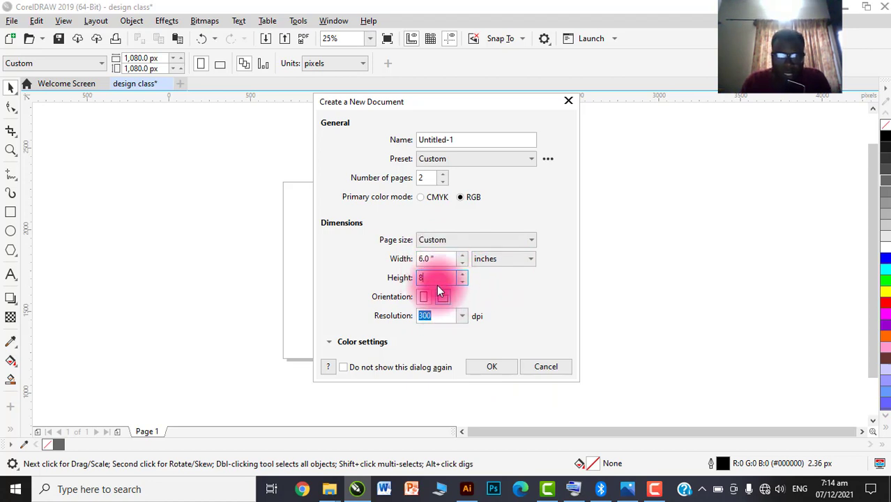
left_click(442, 261)
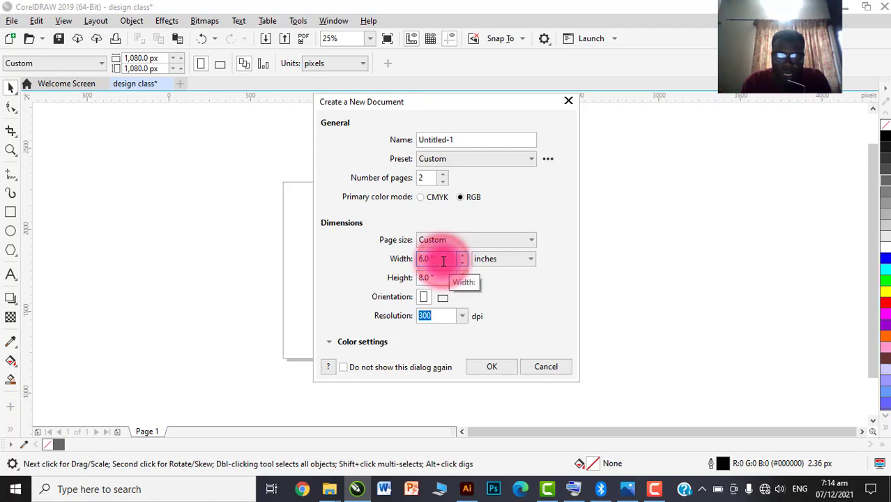
left_click(423, 299)
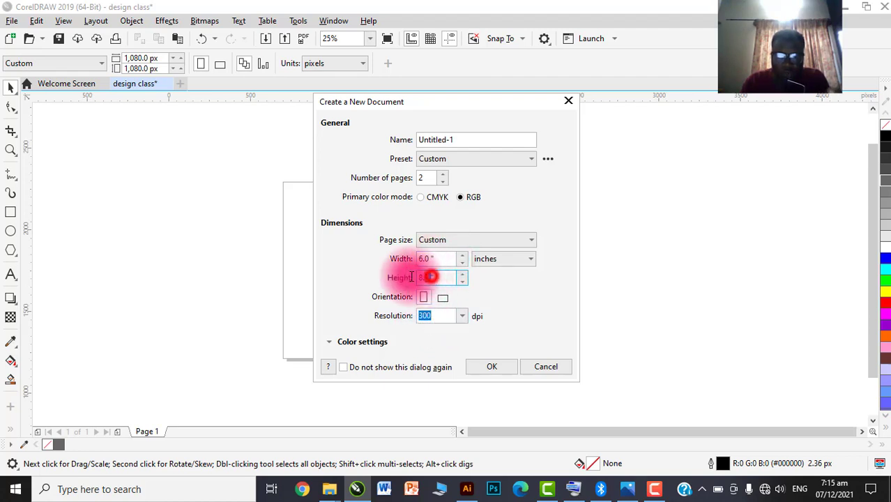
Set the page height to 6 inches and the width to 10 inches, and create the document
left_click_drag(450, 277, 410, 277)
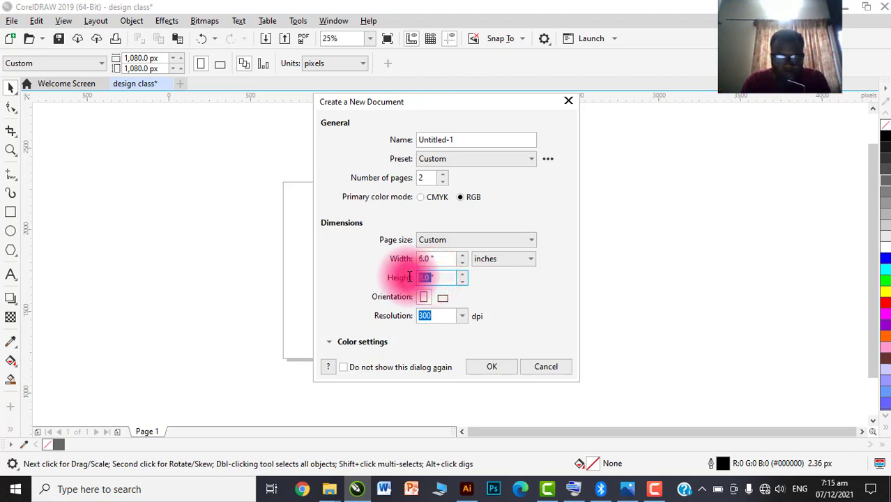
type("6")
left_click(428, 259)
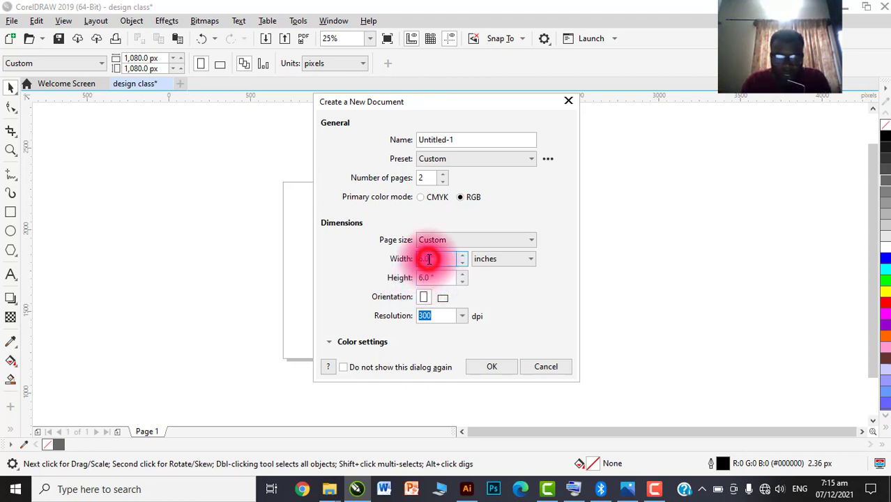
left_click(421, 302)
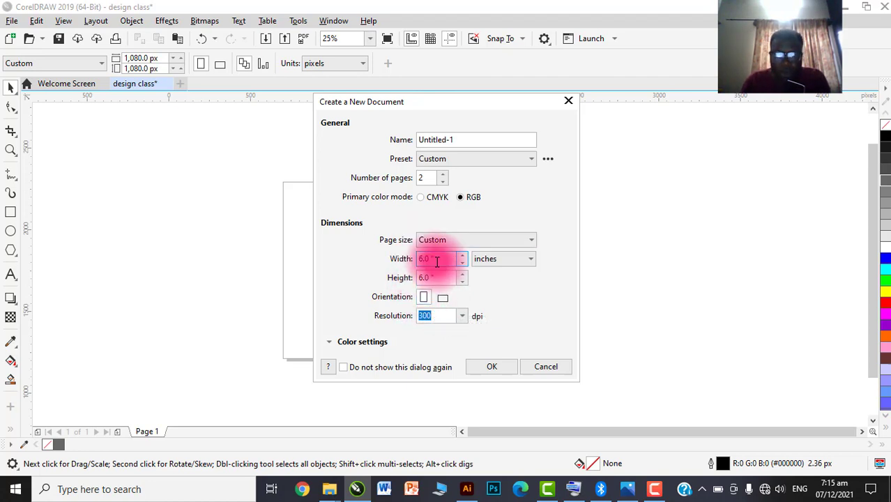
double_click(437, 260)
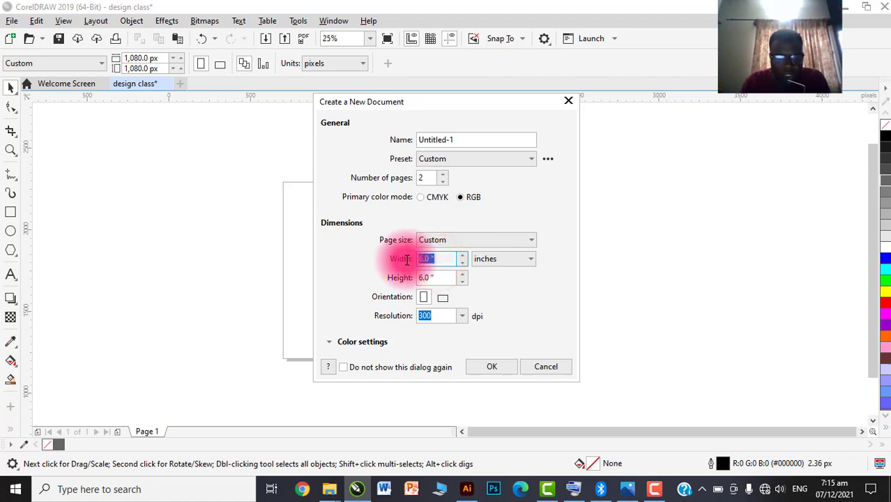
type("10")
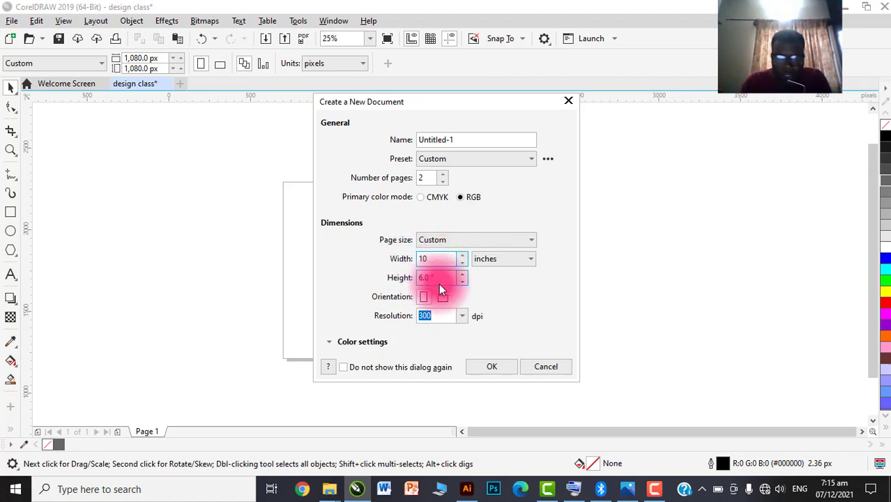
left_click(439, 279)
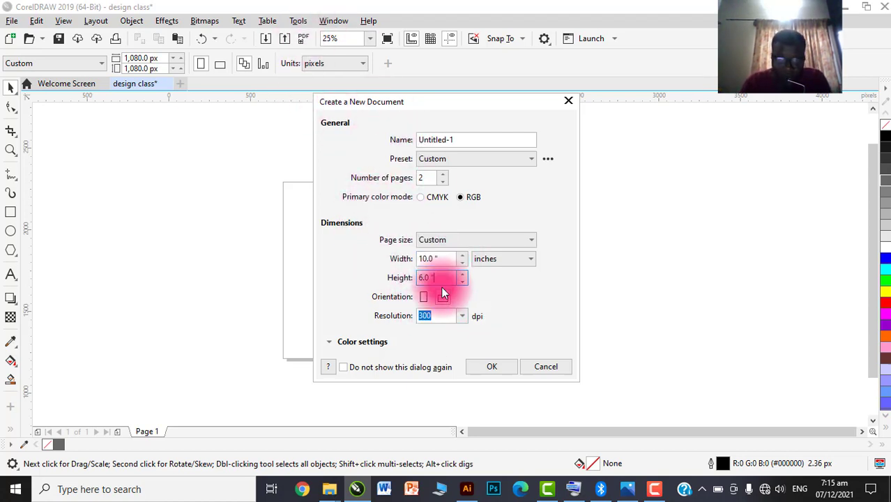
left_click(492, 366)
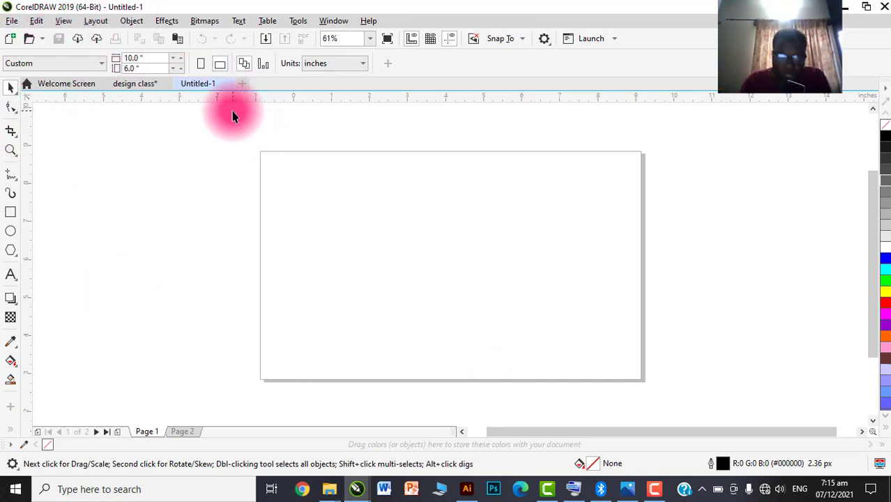
left_click(11, 20)
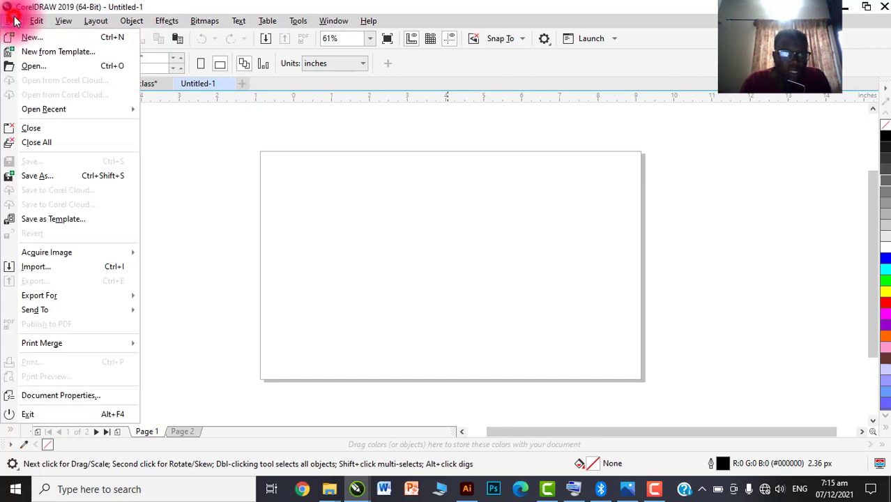
left_click(27, 64)
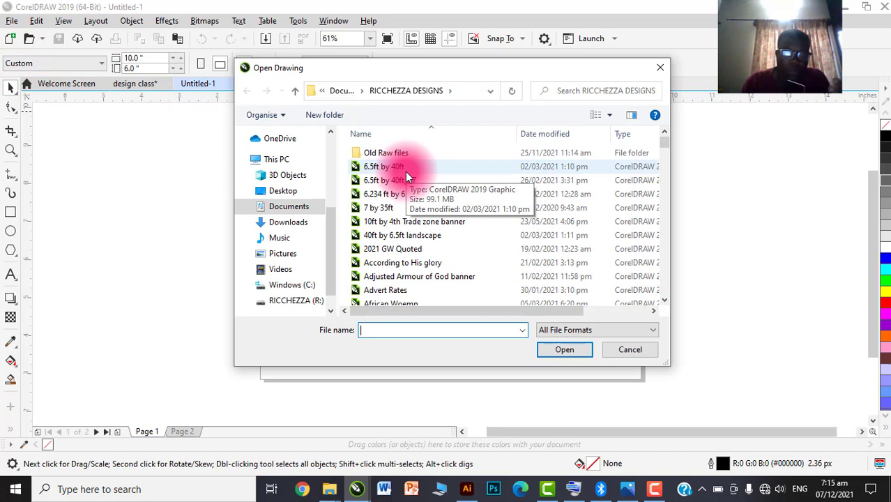
scroll(418, 188, "down", 1)
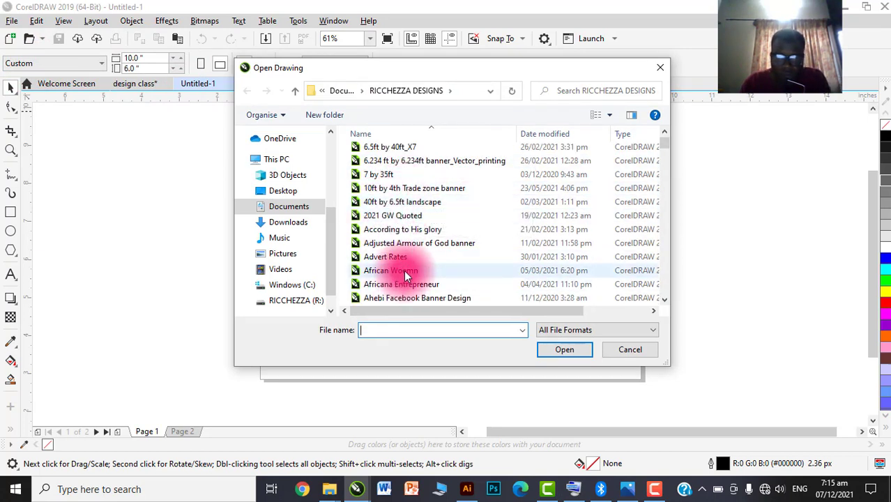
scroll(407, 258, "down", 1)
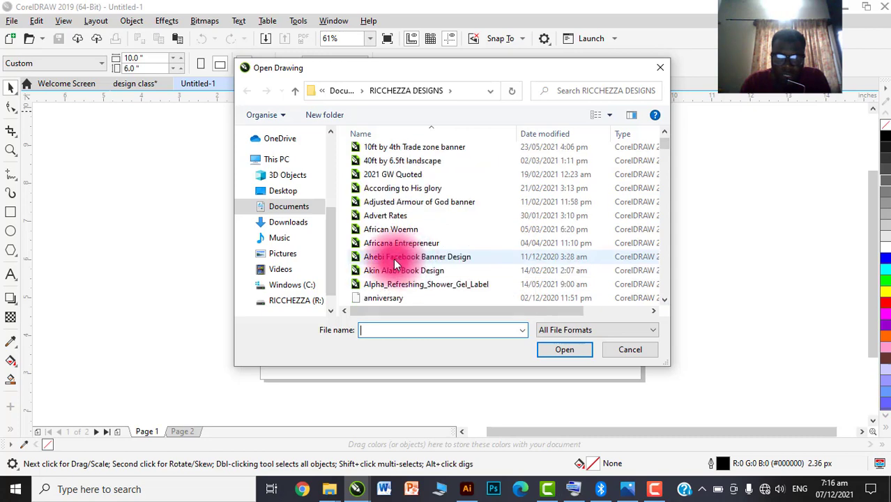
left_click(394, 256)
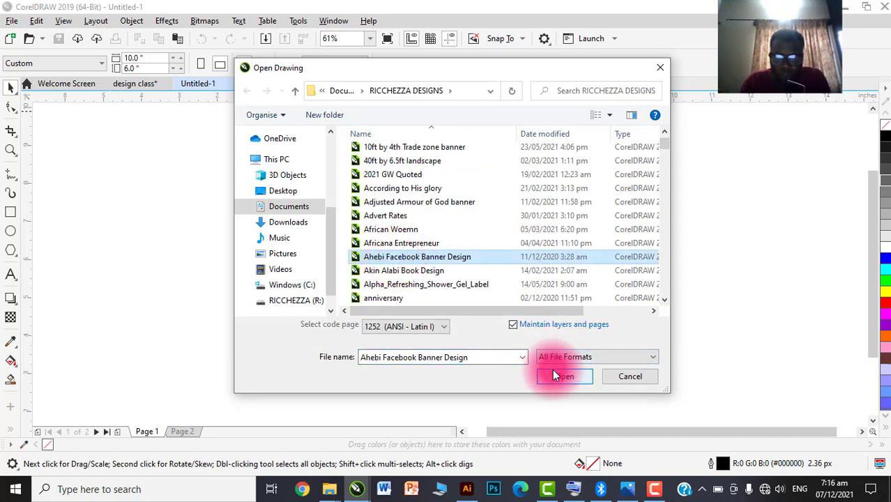
left_click(633, 375)
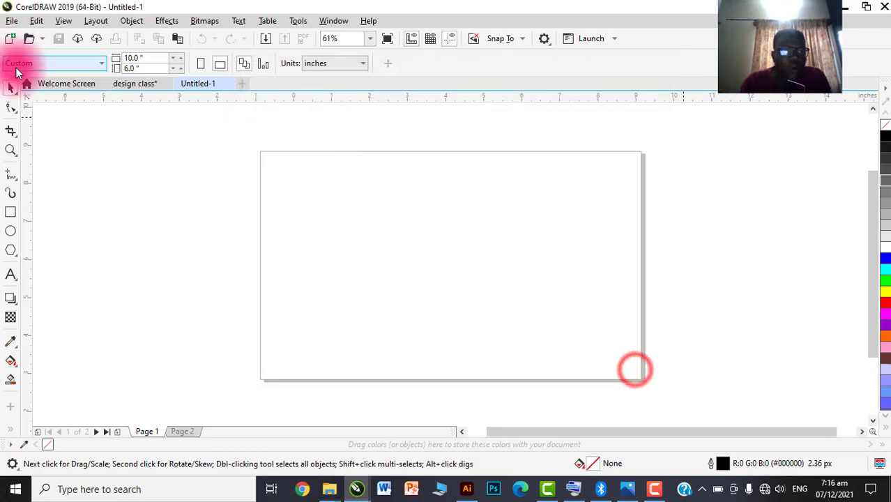
Close the blank Untitled-1 document
left_click(15, 21)
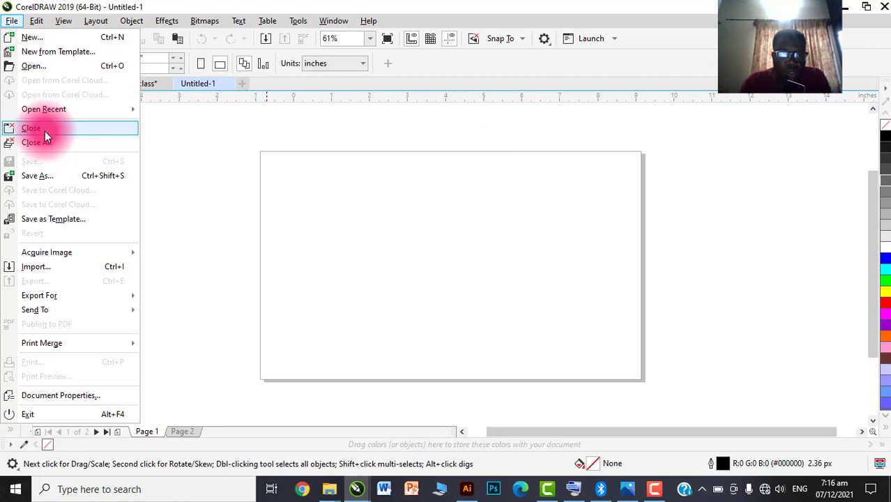
left_click(45, 131)
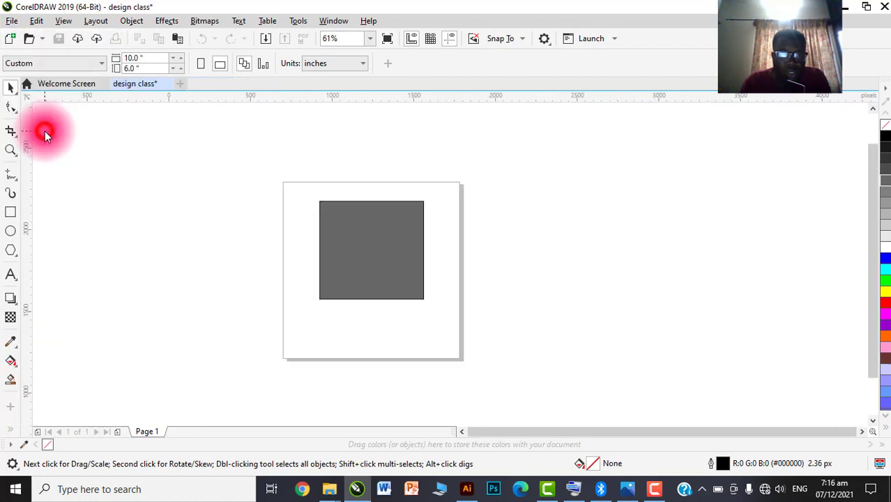
left_click(14, 23)
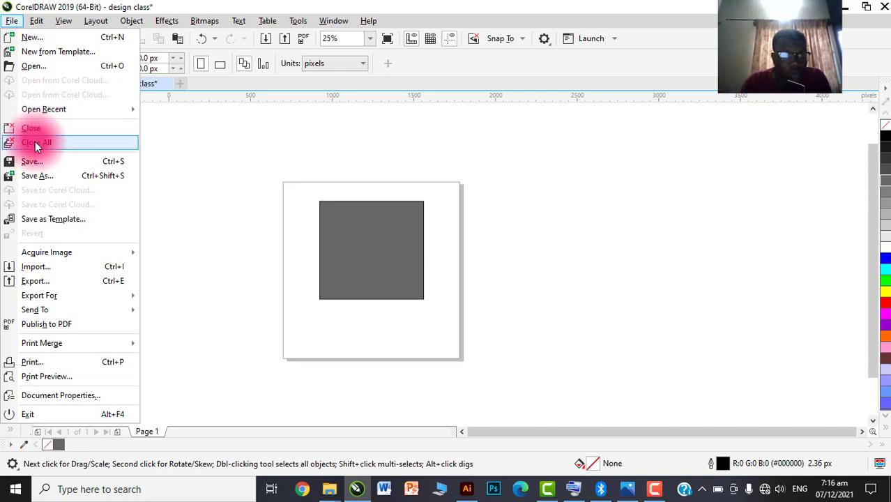
left_click(199, 140)
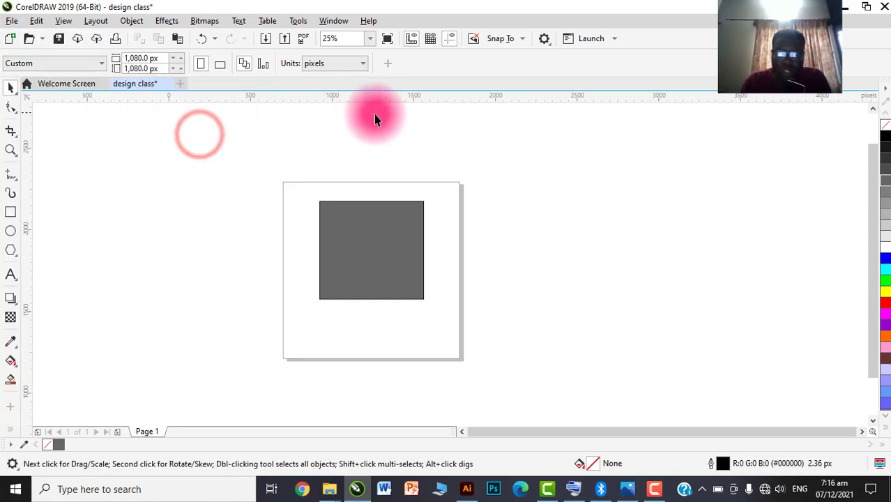
left_click(12, 21)
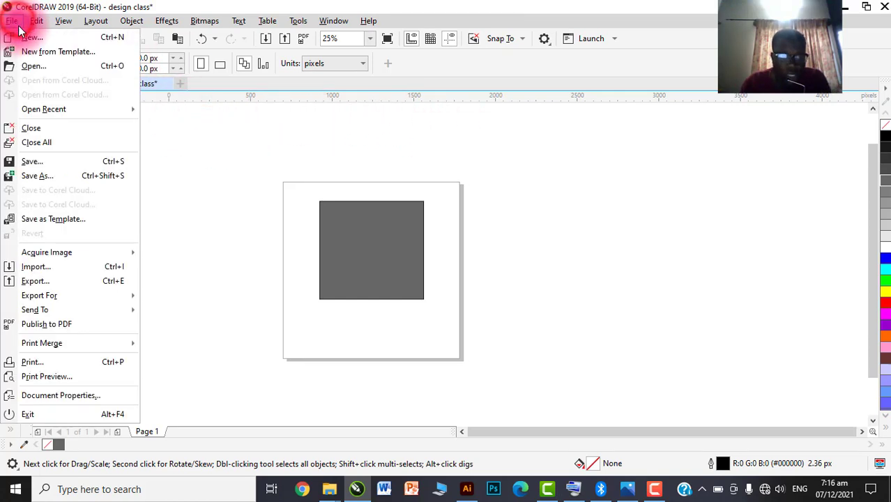
left_click(39, 127)
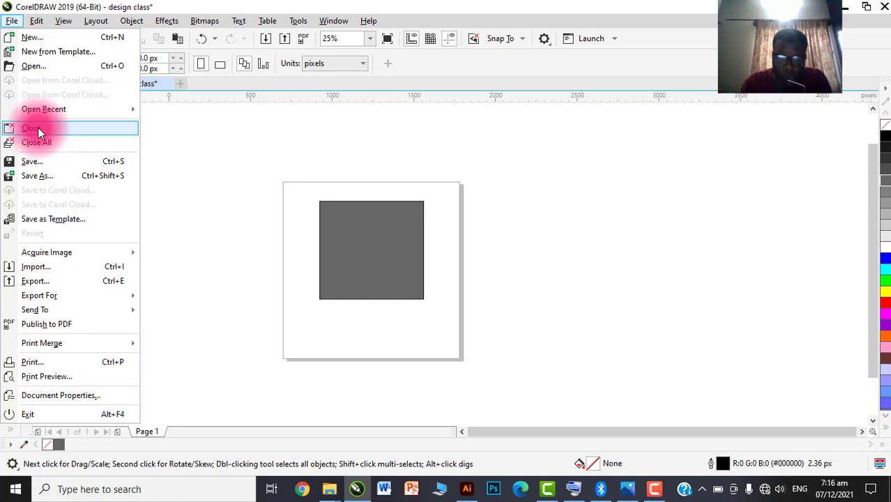
left_click(215, 141)
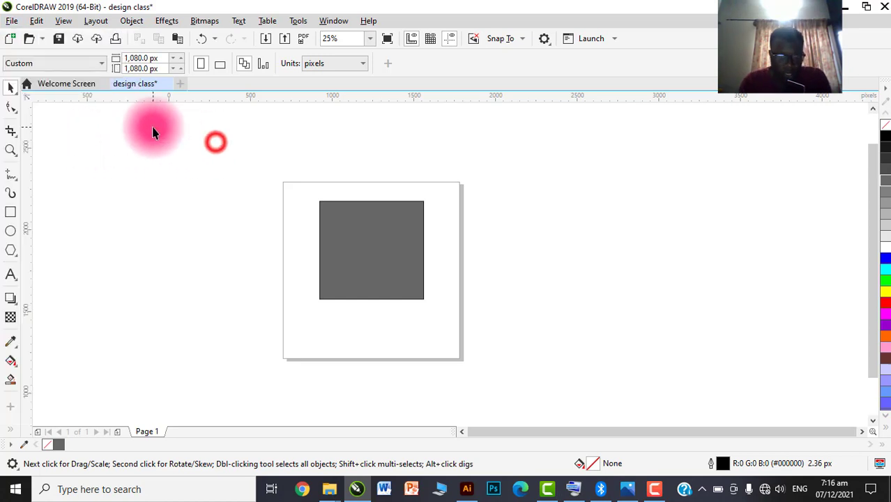
Create another new document, accepting the preset settings
key("ctrl+n")
key("Return")
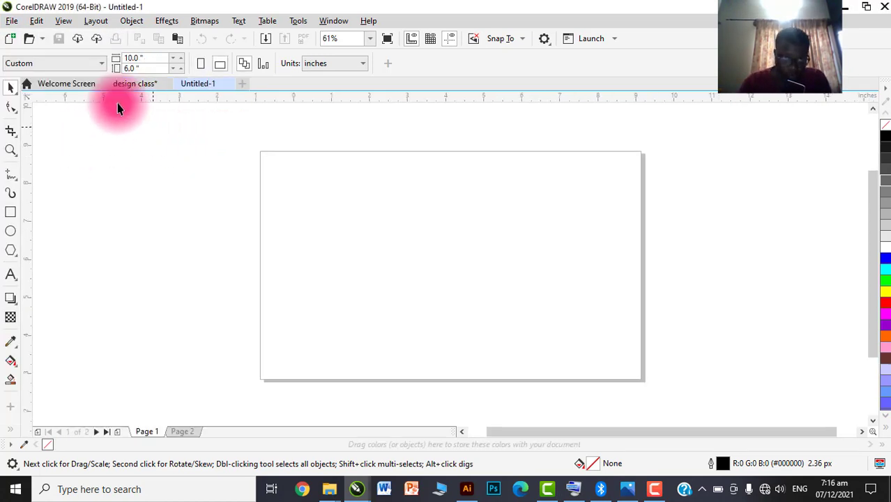
Close the blank Untitled-1 document and create two new documents, accepting the preset settings for each
left_click(12, 24)
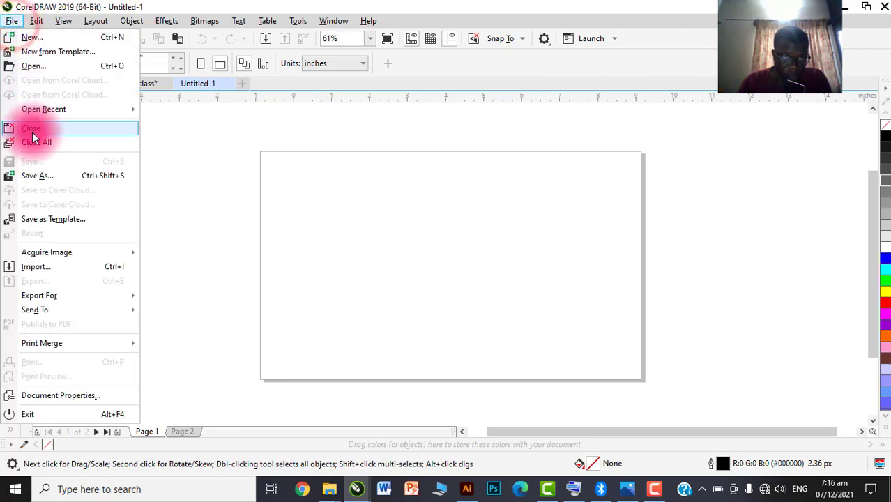
left_click(32, 132)
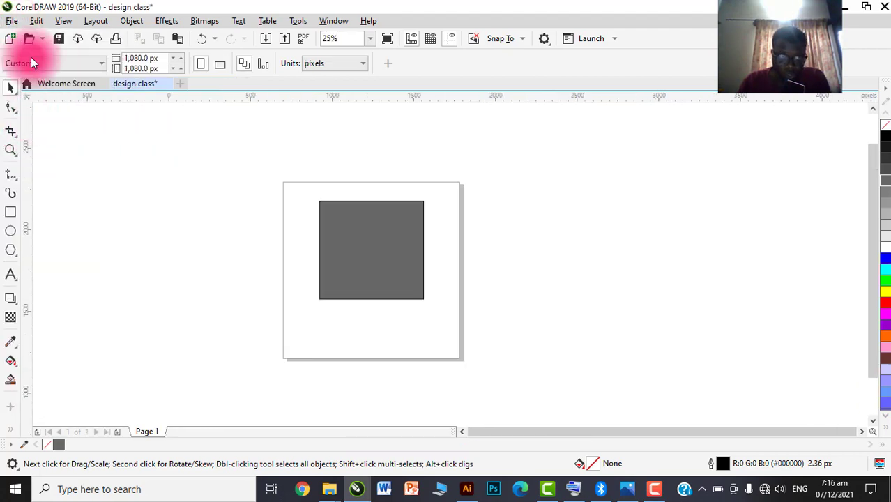
key("ctrl+n")
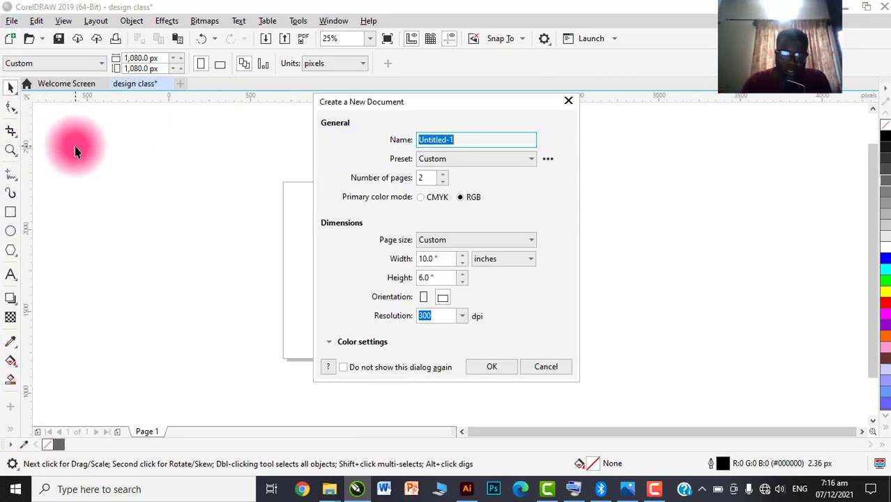
key("Return")
key("ctrl+n")
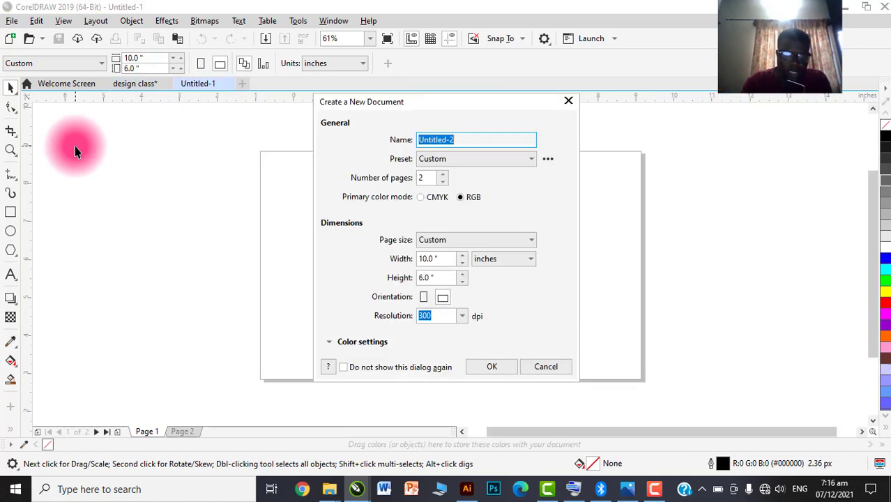
key("Return")
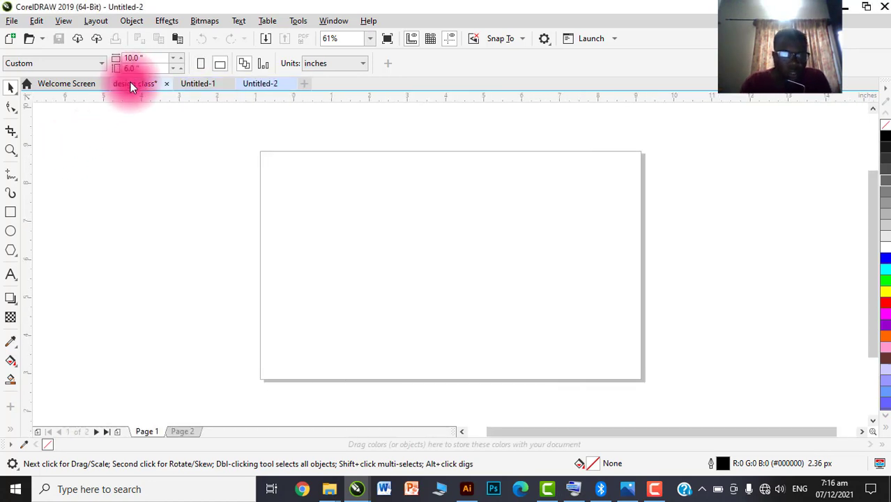
Try to close all open documents at once, cancelling when asked to save the design class drawing
left_click(16, 22)
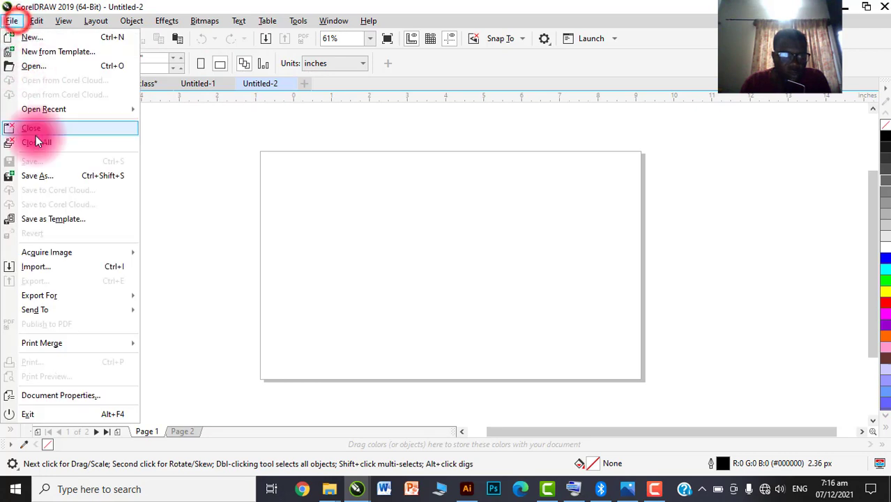
left_click(36, 137)
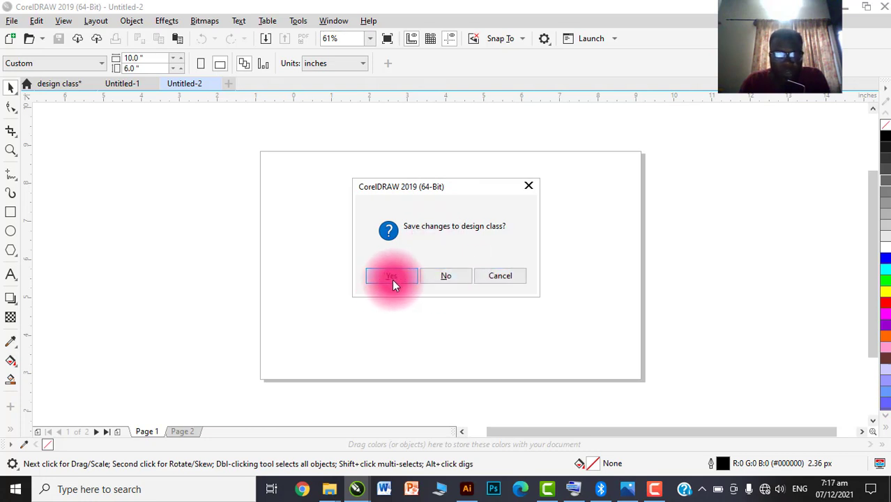
left_click(492, 277)
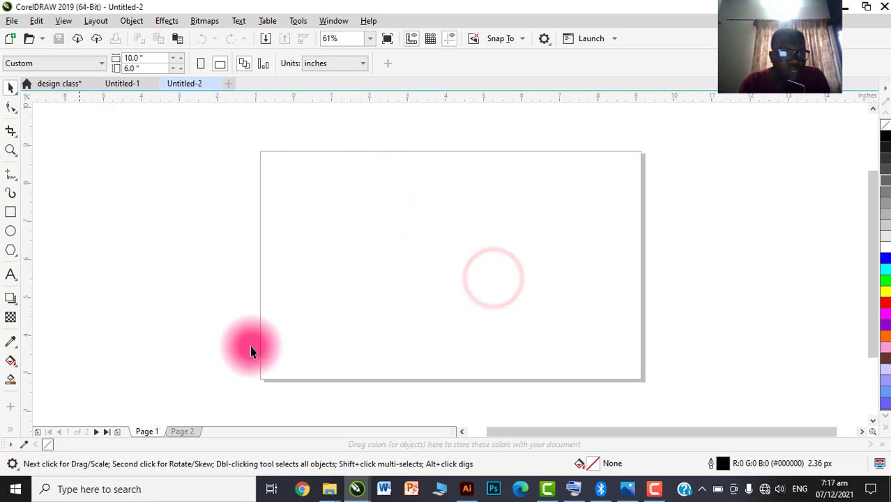
Look at the save-as-template options for the Untitled-2 document, leaving them without saving
left_click(12, 20)
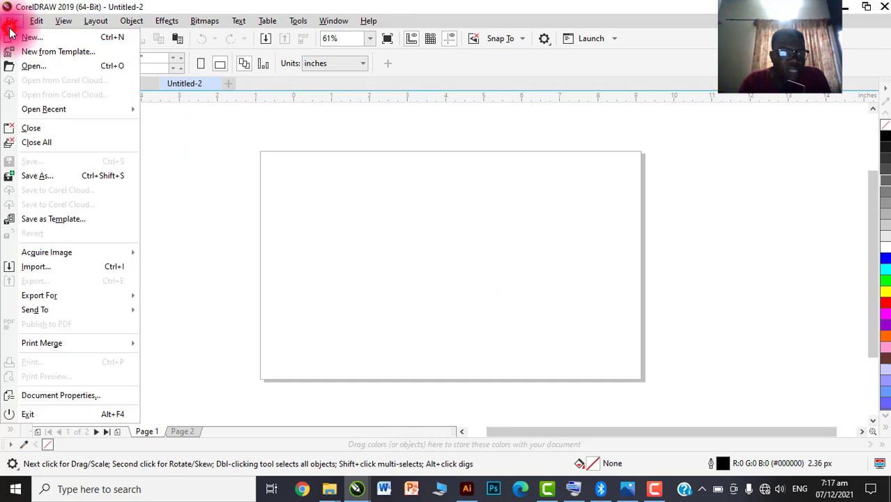
left_click(87, 224)
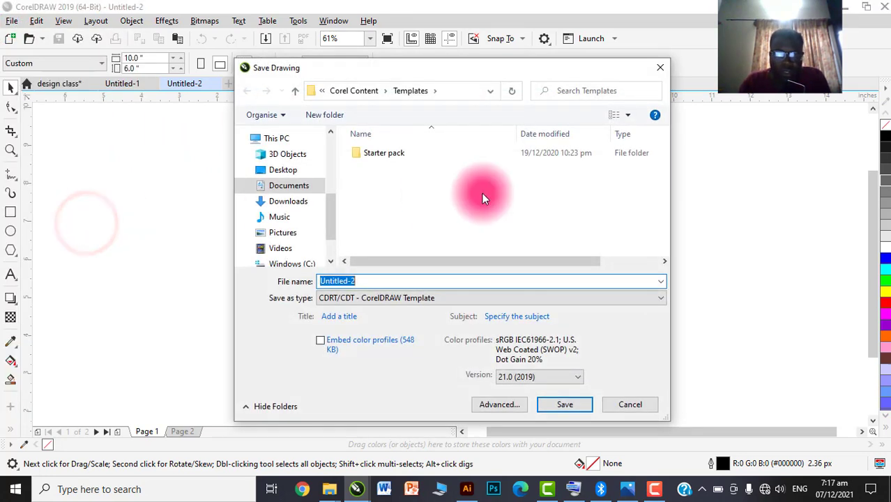
left_click(626, 405)
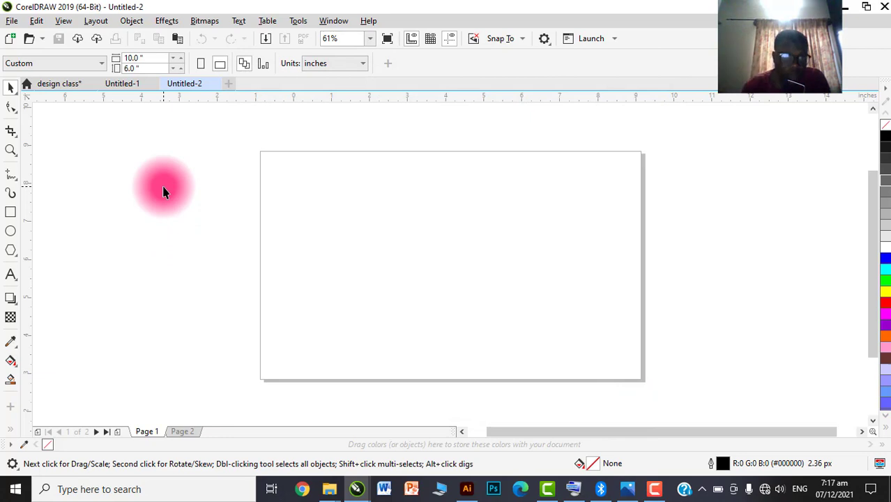
left_click(12, 20)
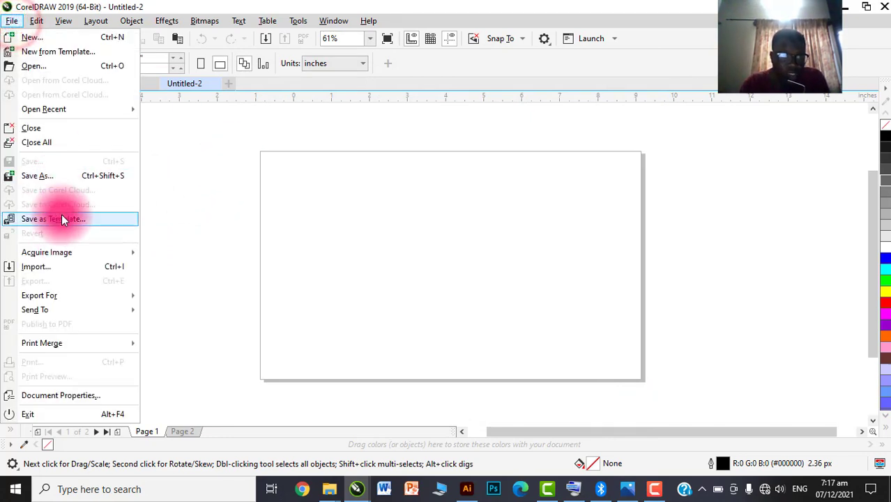
left_click(62, 219)
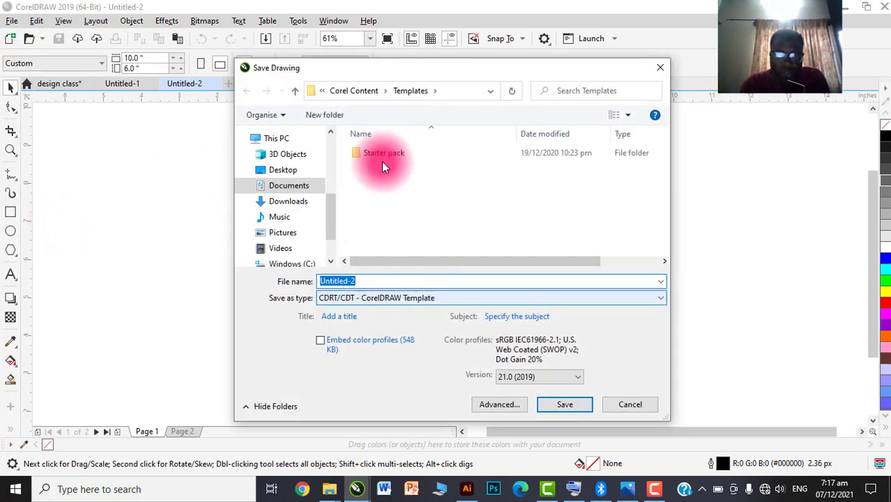
left_click(632, 408)
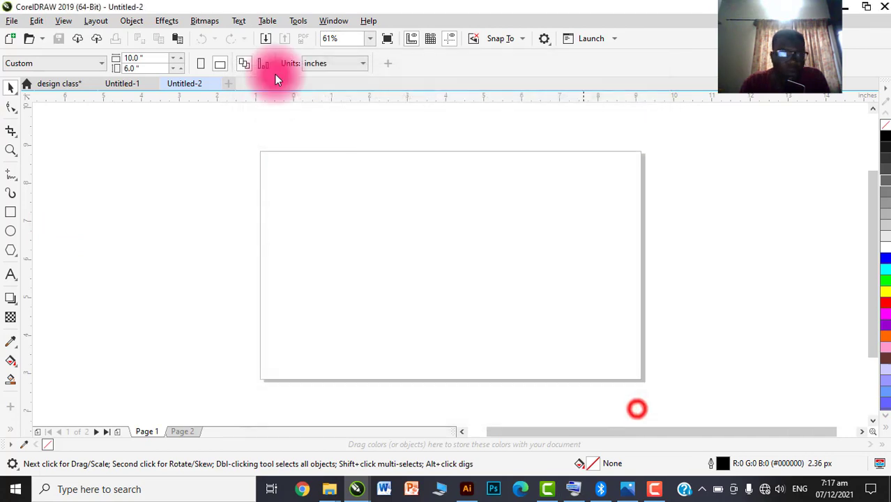
Import the blue Milk Fresh JPG from the Current Bluettooth folder in Documents and place it about 4.74 inches square on the page
left_click(12, 20)
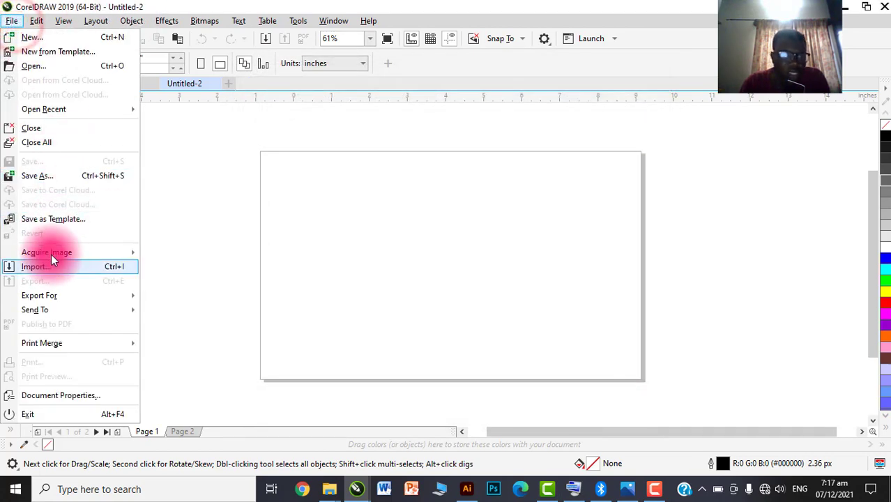
mouse_move(52, 252)
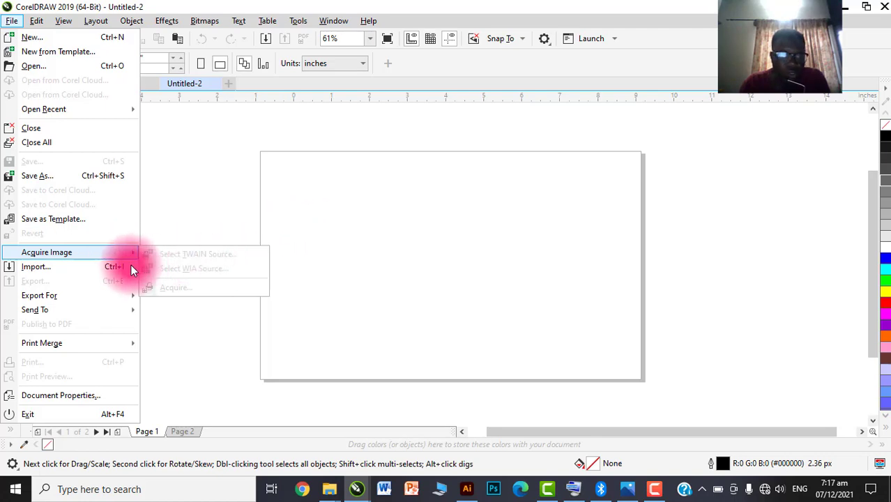
left_click(78, 270)
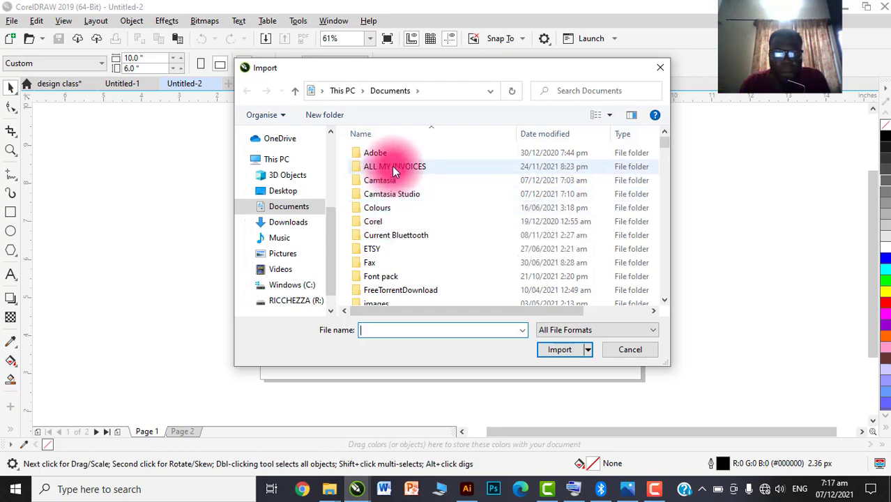
double_click(390, 235)
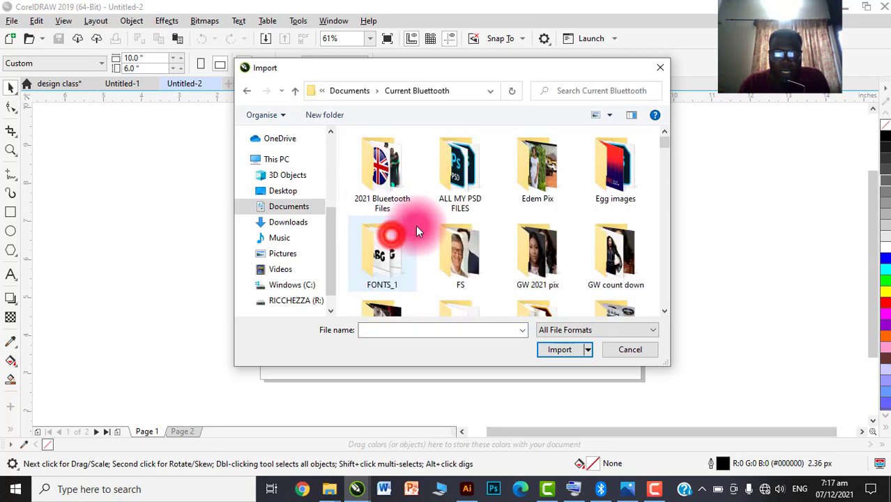
scroll(451, 262, "down", 3)
left_click(390, 264)
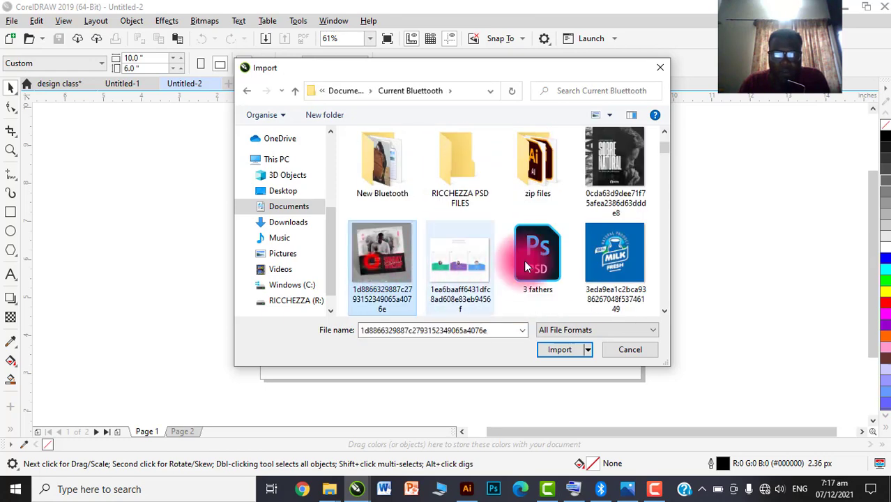
left_click(603, 263)
left_click(567, 350)
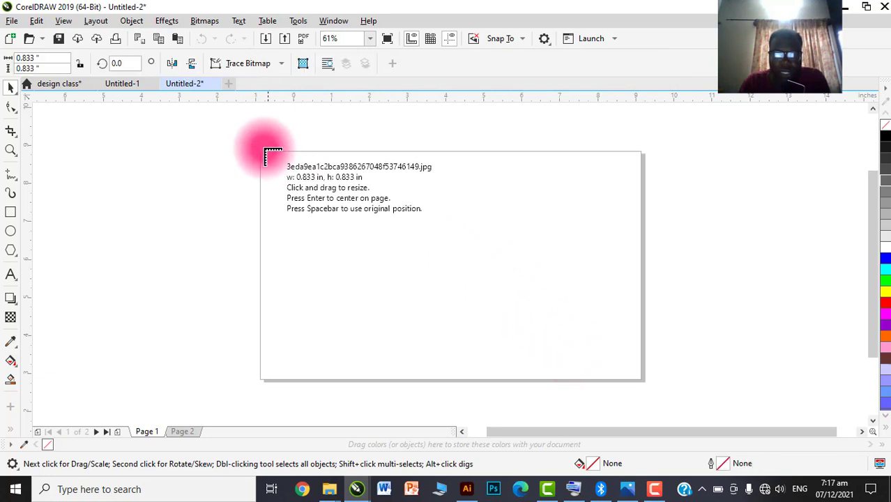
left_click_drag(263, 148, 530, 326)
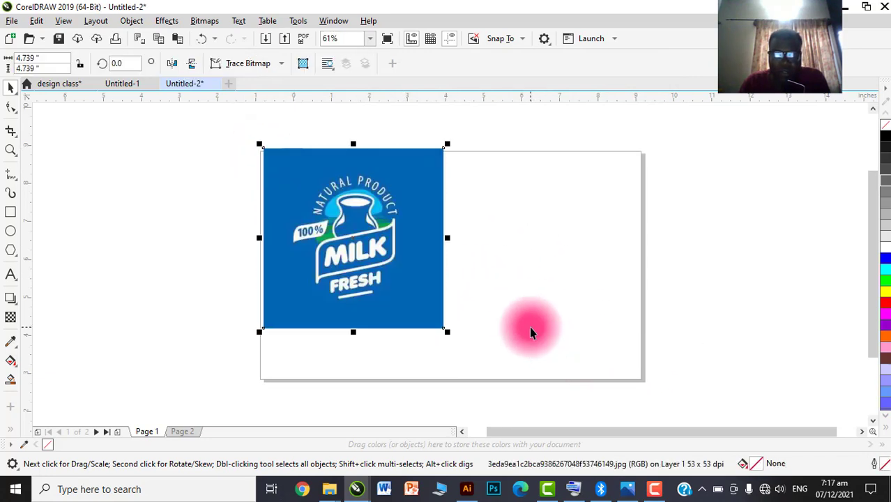
left_click_drag(404, 278, 450, 278)
Switch to File Explorer and open the Current Bluettooth folder in Documents
left_click(329, 489)
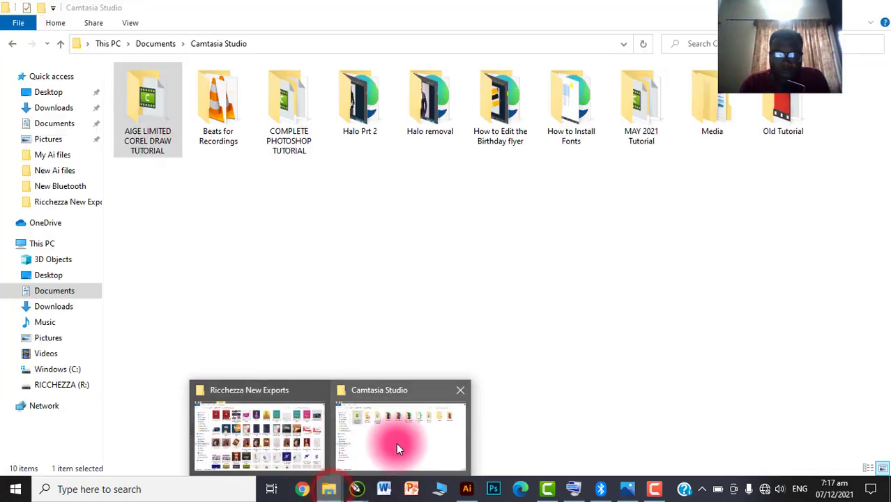
left_click(396, 443)
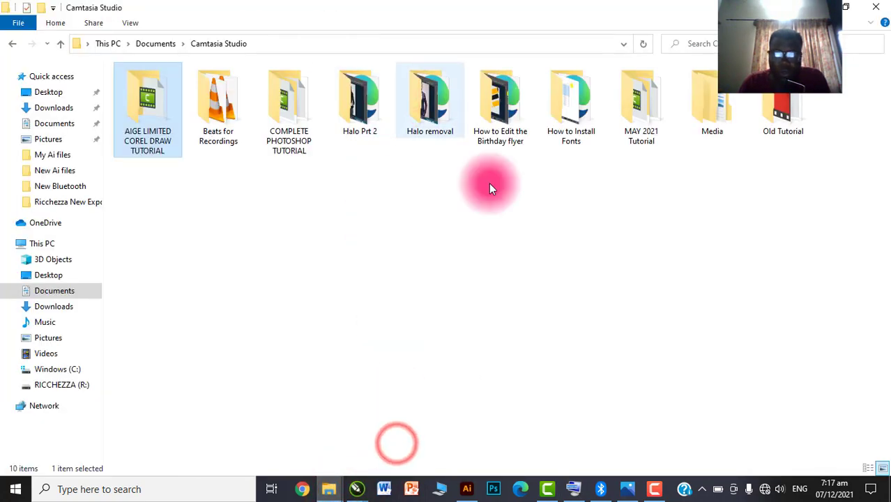
key("alt+Up")
key("alt+Up")
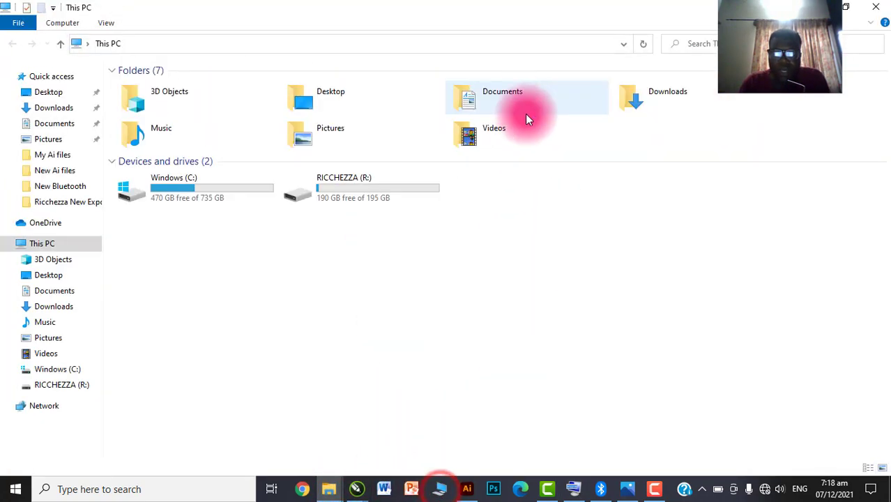
double_click(514, 101)
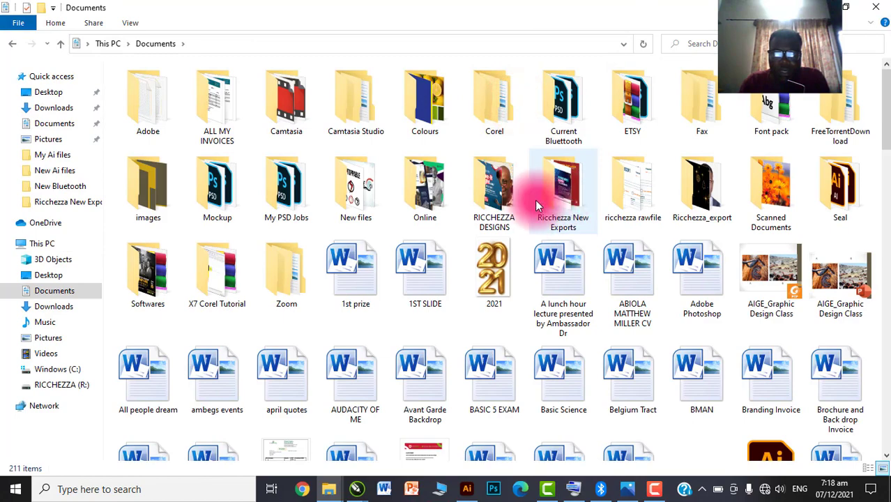
double_click(558, 106)
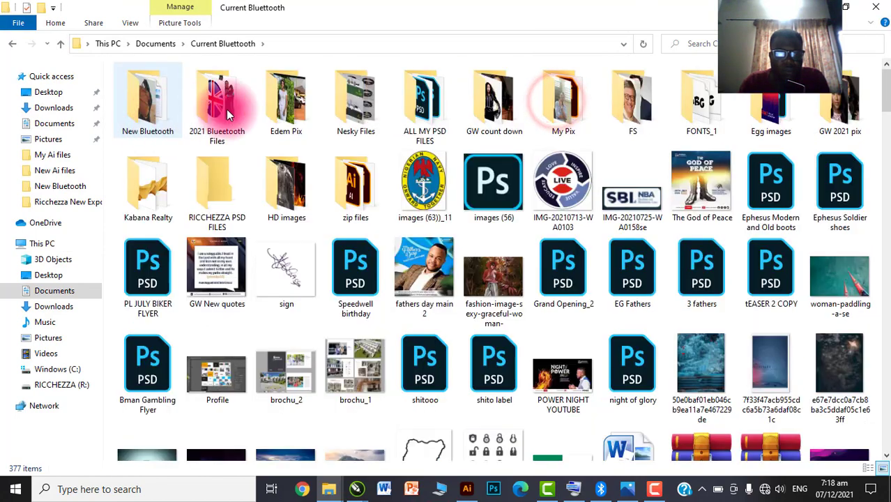
Bring the colour-smoke background image from the folder directly into the Untitled-2 drawing in CorelDRAW
scroll(260, 288, "down", 3)
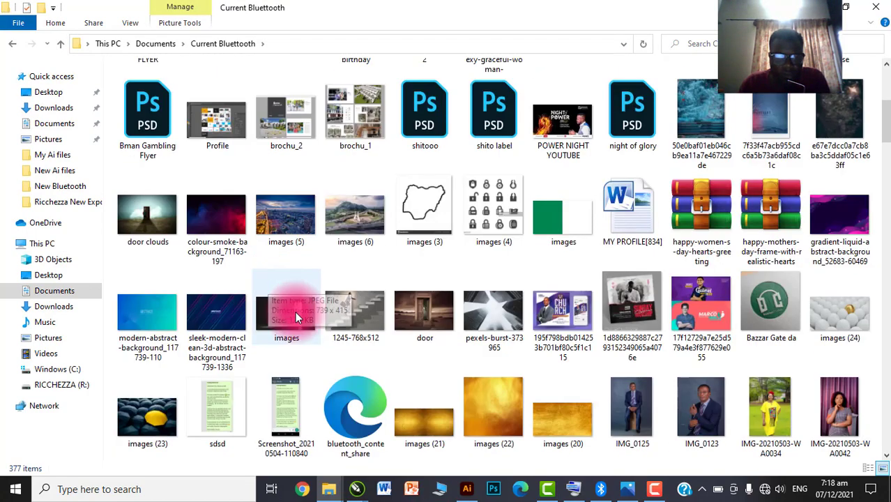
left_click(221, 305)
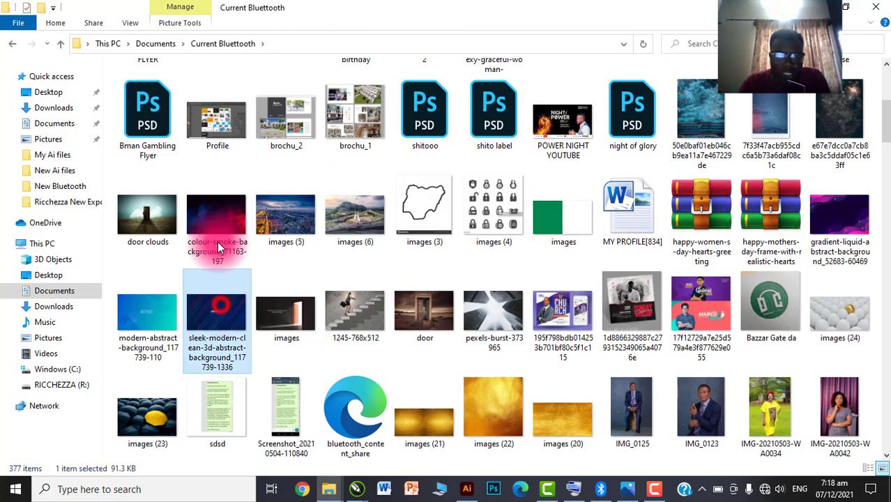
left_click_drag(217, 226, 254, 179)
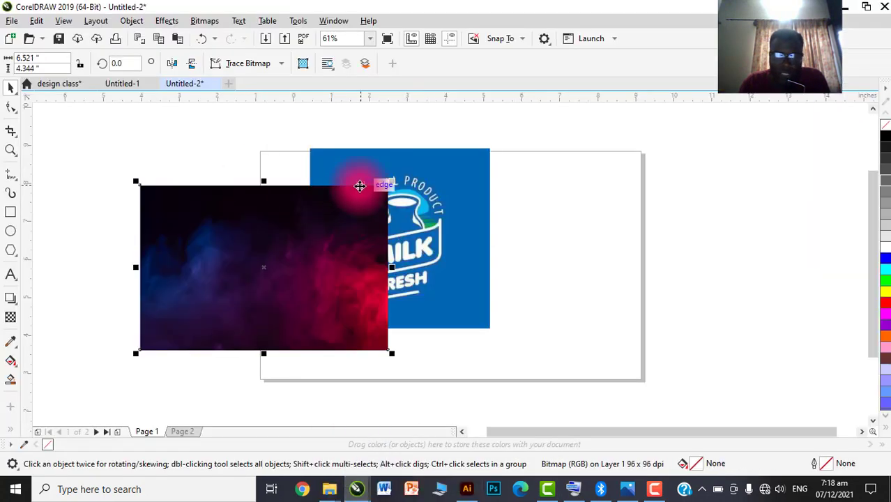
Arrange the Milk Fresh and colour-smoke images side by side on the page, and delete both images
left_click_drag(337, 233, 505, 213)
left_click_drag(449, 209, 408, 217)
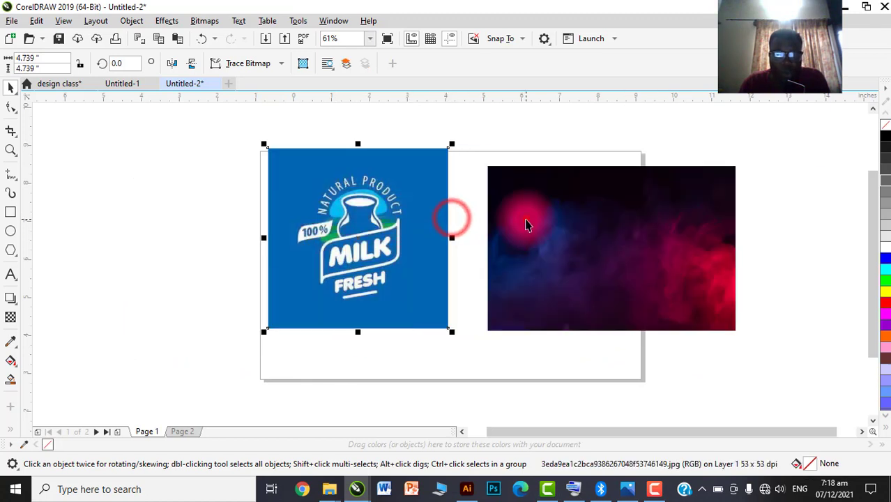
left_click_drag(527, 222, 496, 221)
left_click_drag(193, 135, 660, 332)
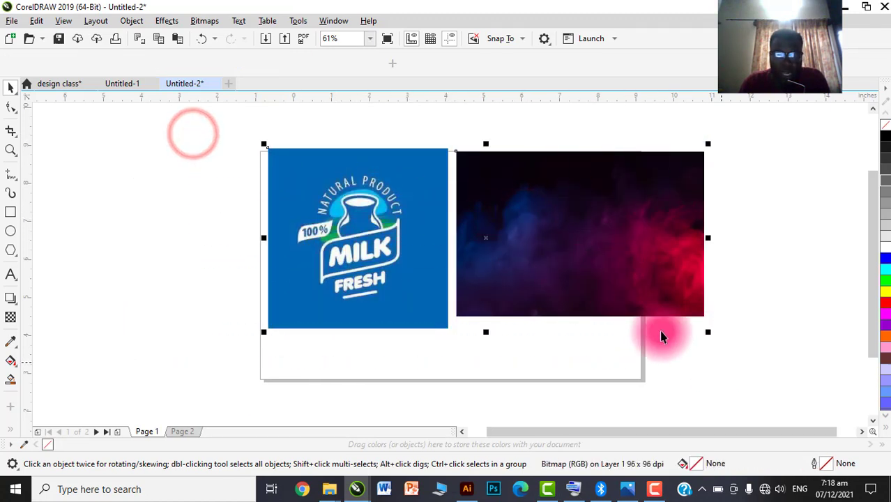
key("Delete")
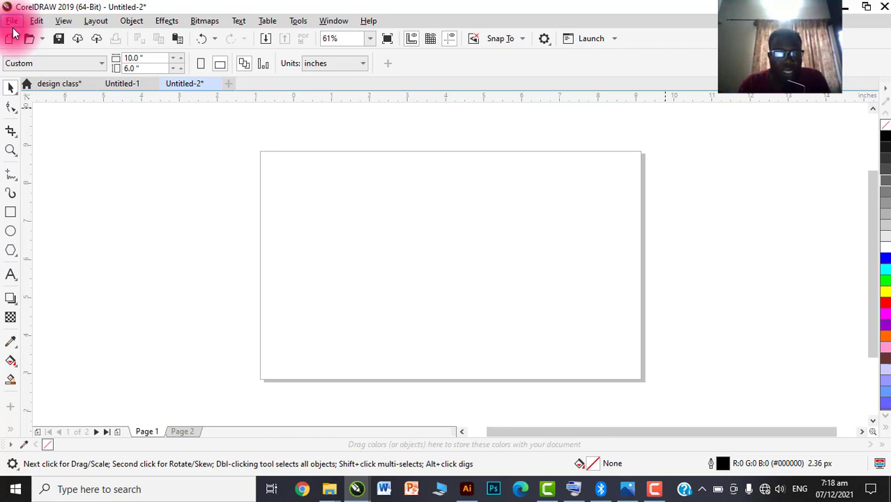
Open the document properties of Untitled-2 to examine its page, resolution and color information
left_click(13, 21)
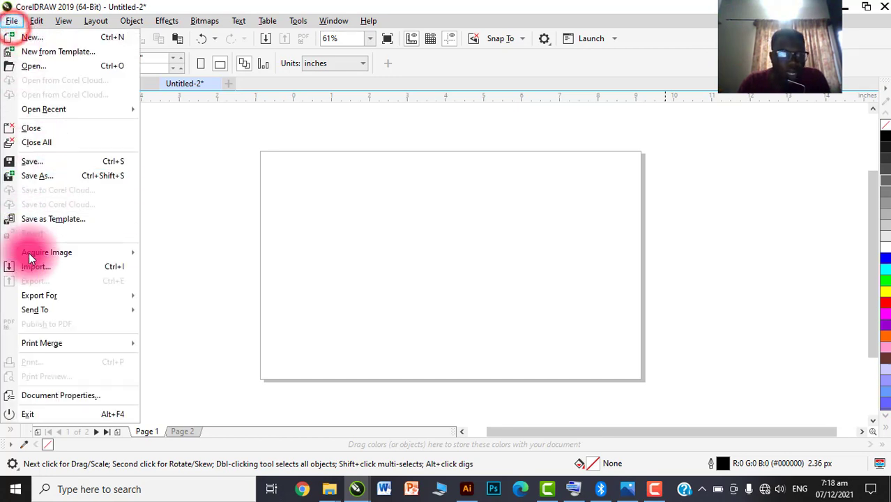
mouse_move(46, 293)
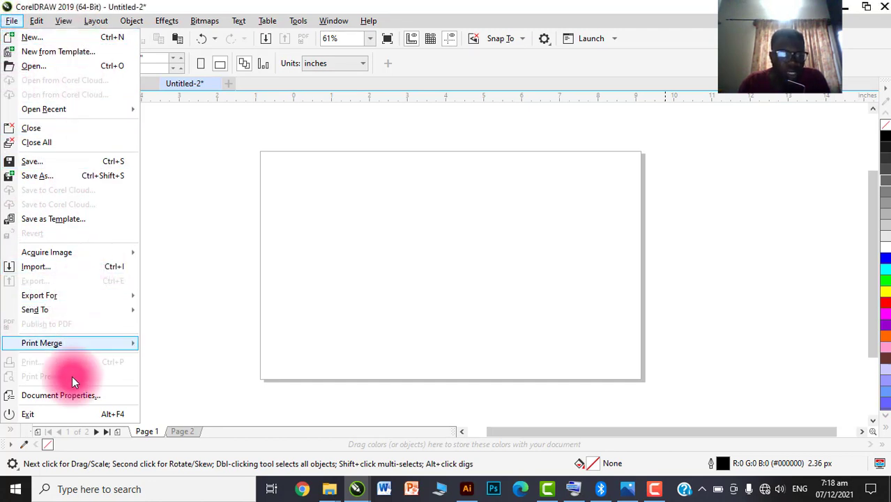
left_click(68, 398)
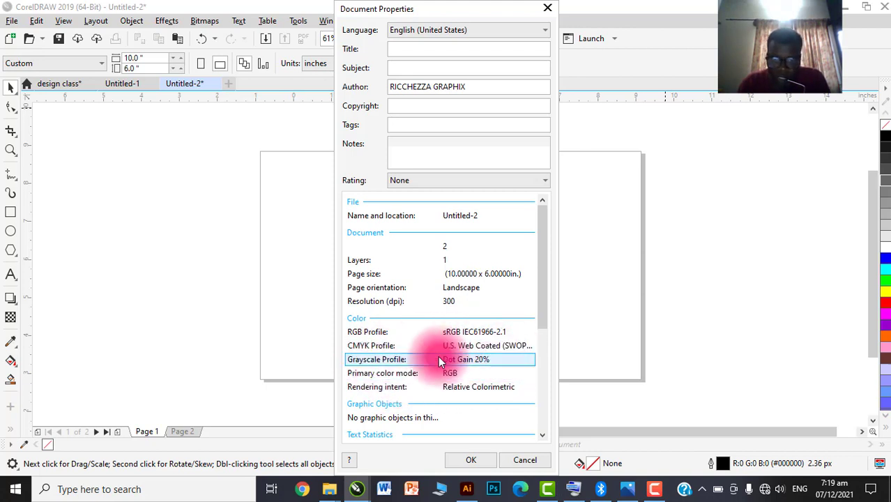
Examine the object, text and effects statistics and the Subject and Author fields in the Untitled-2 document properties, and close them
scroll(426, 407, "down", 3)
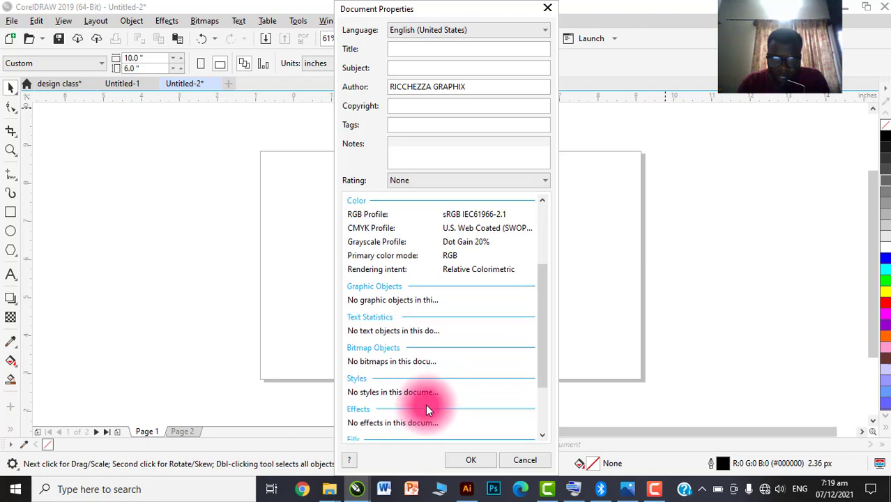
scroll(425, 408, "down", 2)
scroll(453, 322, "up", 5)
left_click(432, 67)
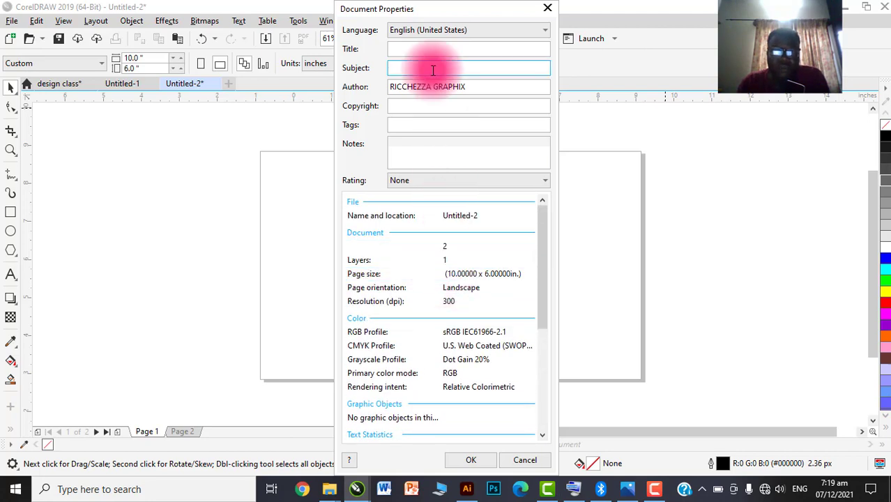
left_click(428, 86)
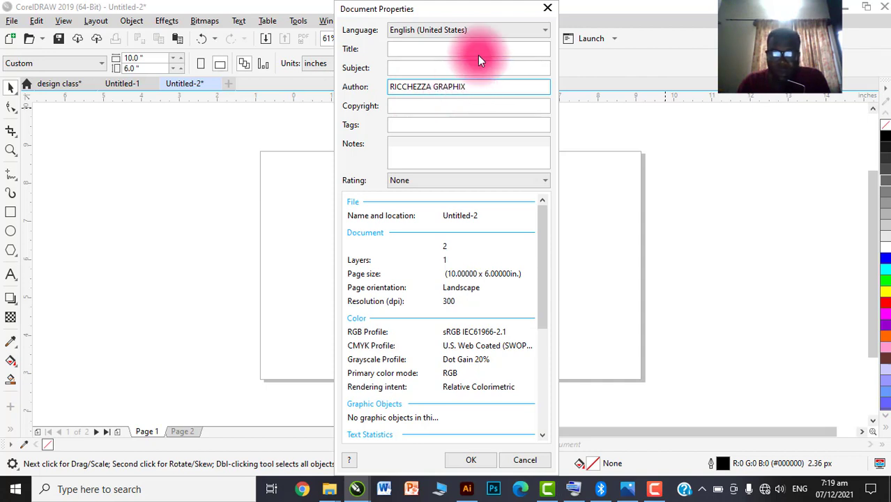
left_click(547, 8)
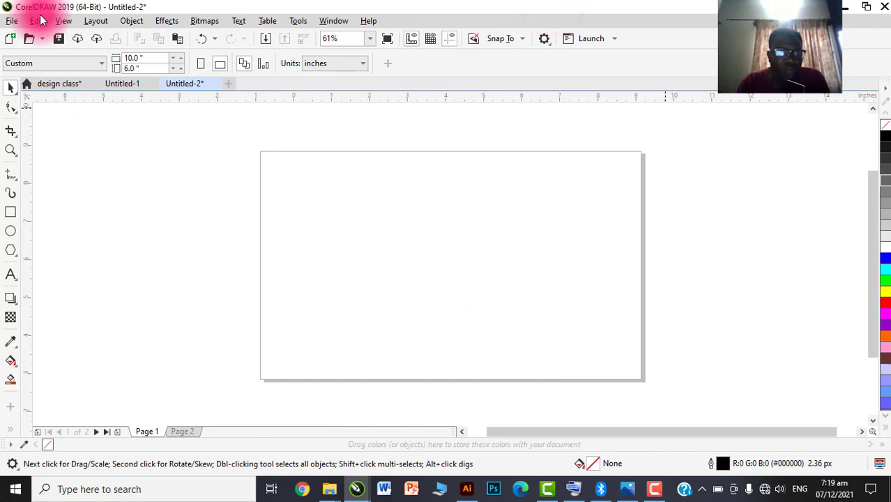
left_click(660, 490)
left_click(664, 492)
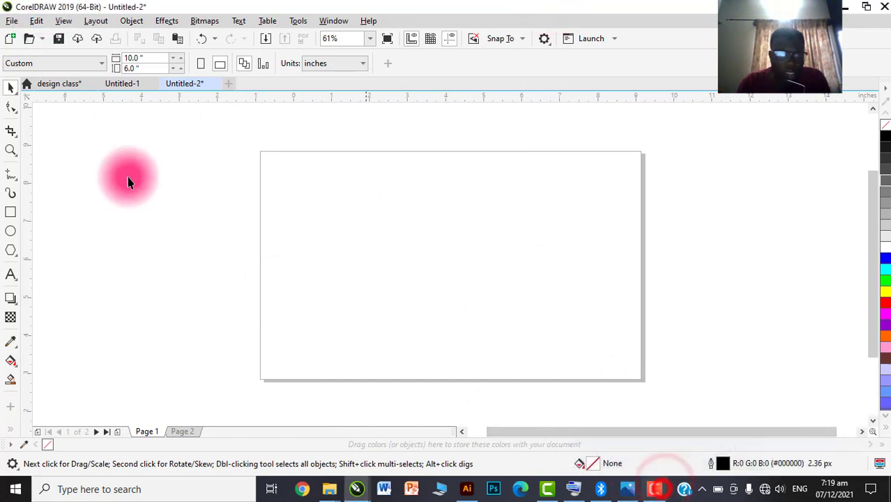
left_click(35, 22)
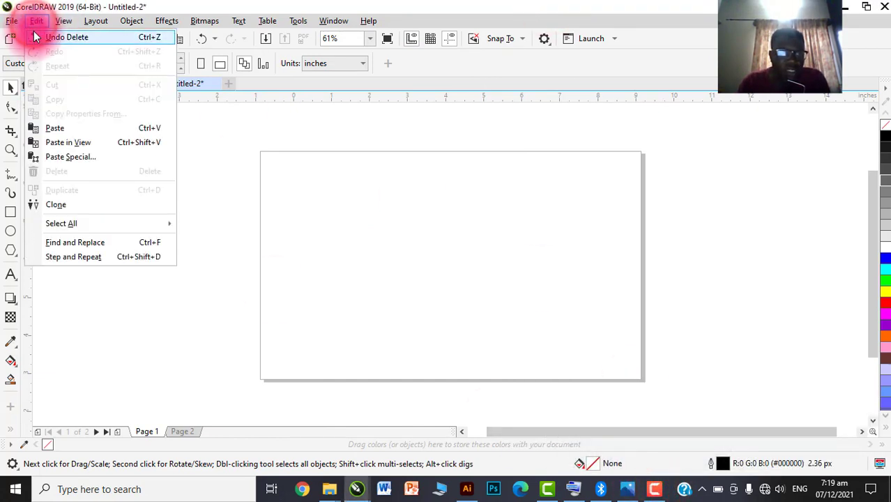
left_click(373, 217)
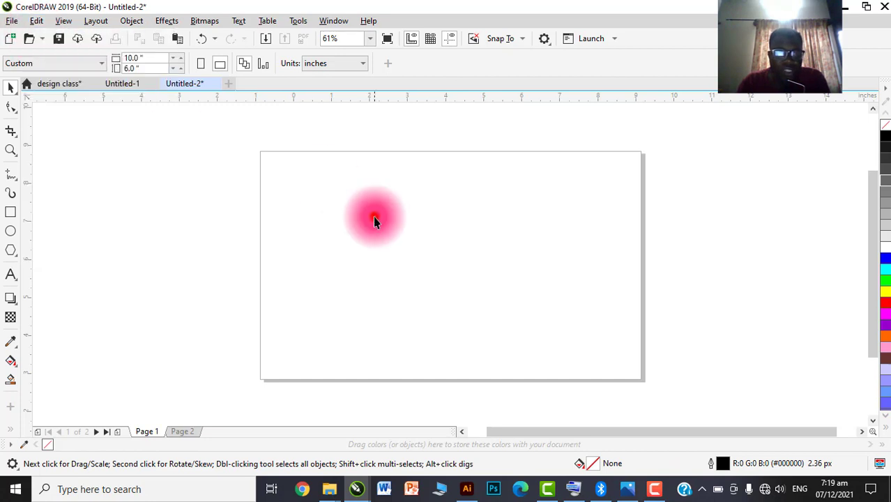
left_click(37, 21)
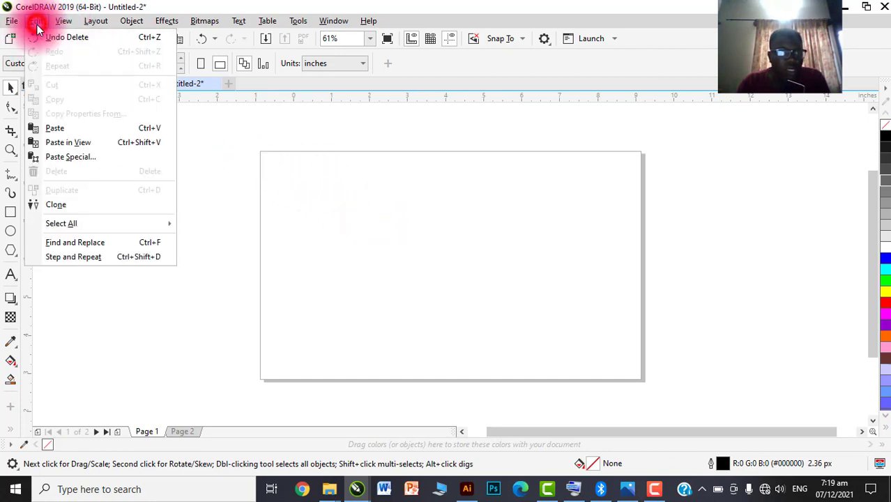
left_click(270, 35)
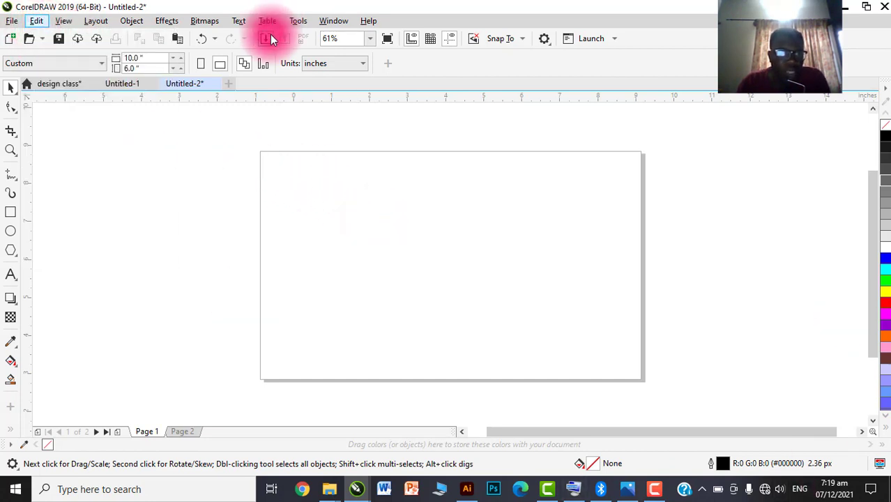
left_click(37, 21)
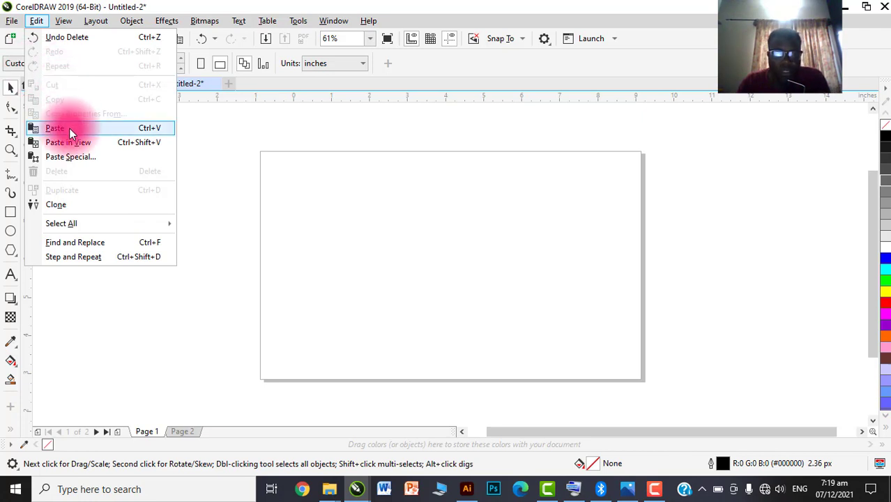
left_click(233, 142)
left_click(138, 84)
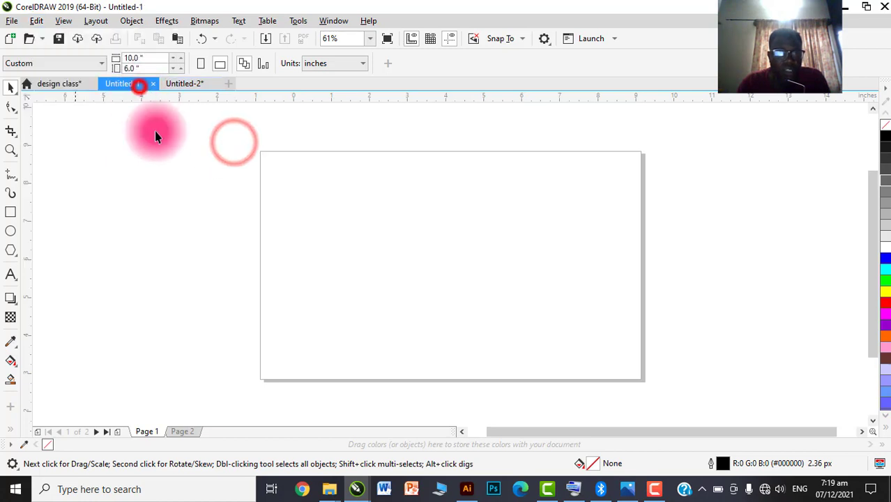
left_click(182, 84)
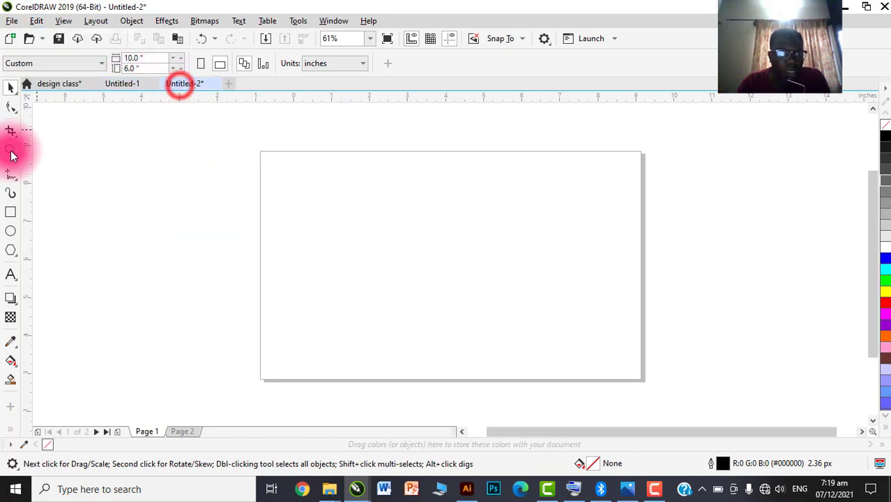
Draw a rectangle about 2.1 by 1.7 inches beside the page in Untitled-2 and fill it with dark grey #1A1A1A
left_click(11, 213)
left_click_drag(88, 173, 171, 241)
left_click(11, 87)
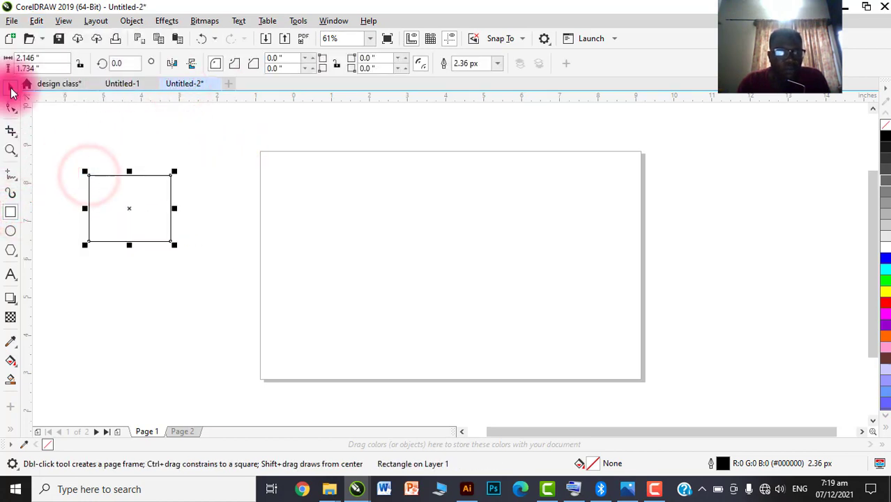
left_click(868, 148)
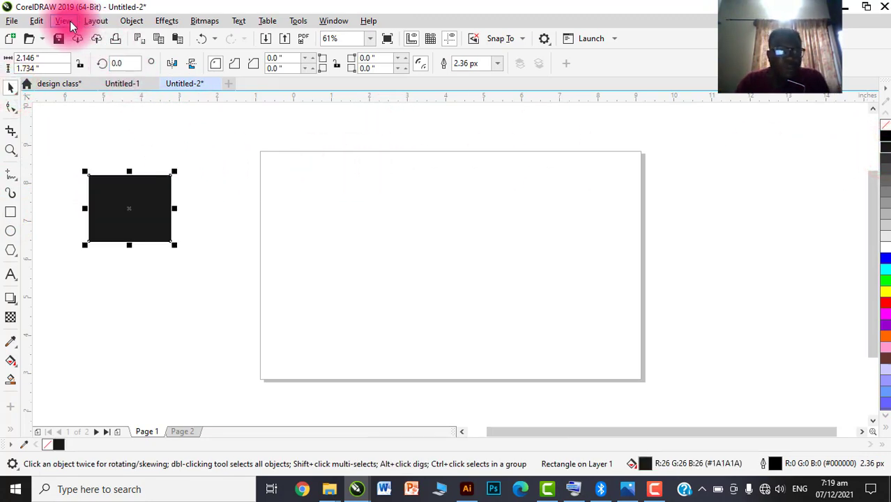
Paste a copy of the dark rectangle over the original and move the copy onto the upper part of the page
left_click(33, 21)
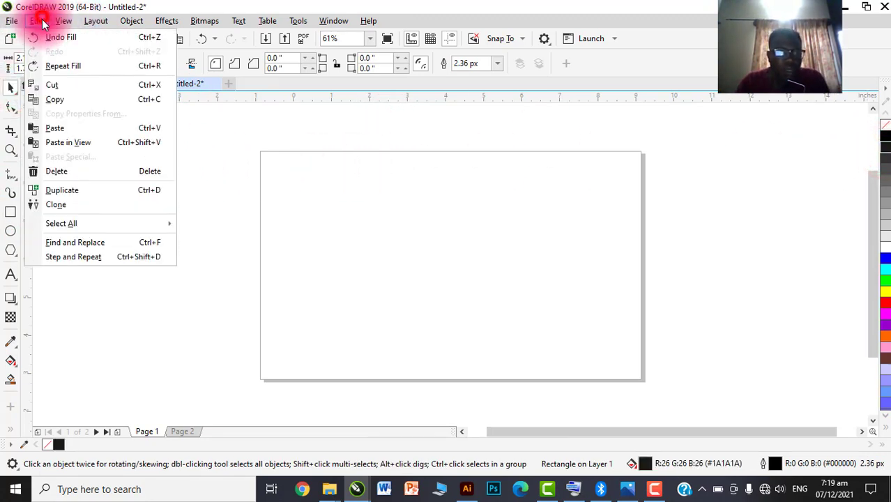
left_click(57, 130)
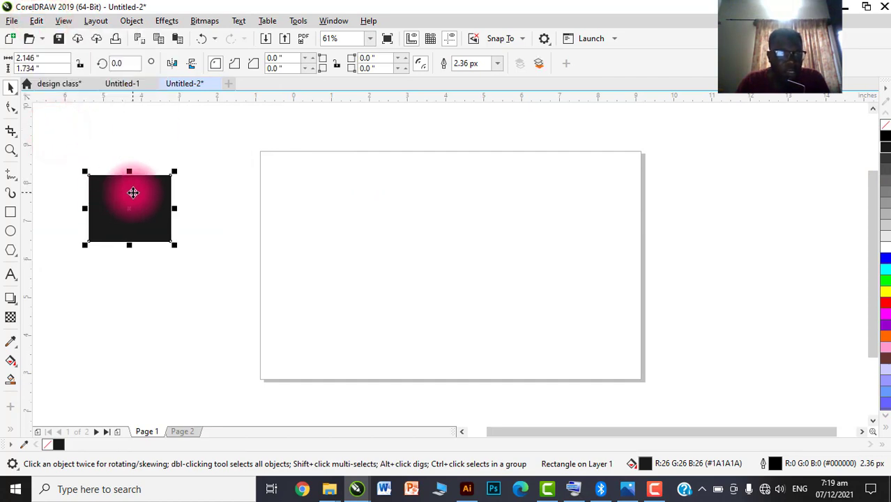
left_click_drag(132, 192, 411, 190)
Cut the rectangle on the page and paste it back in its original place
left_click(36, 21)
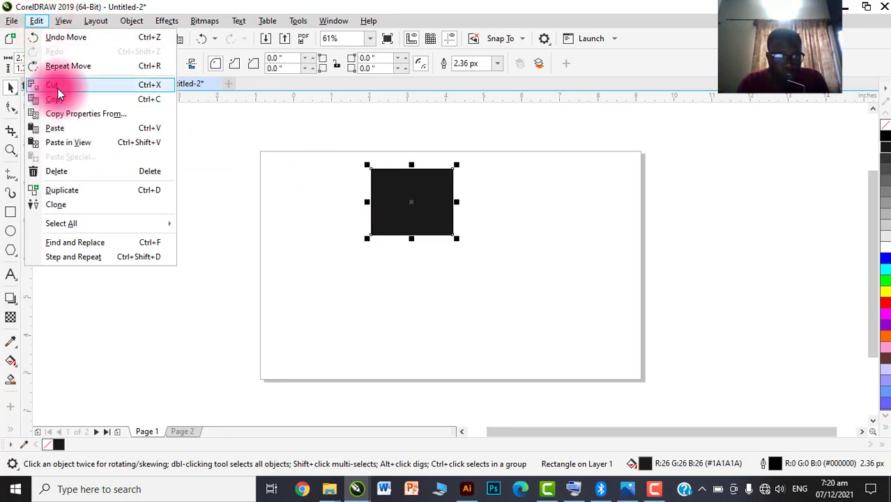
left_click(58, 90)
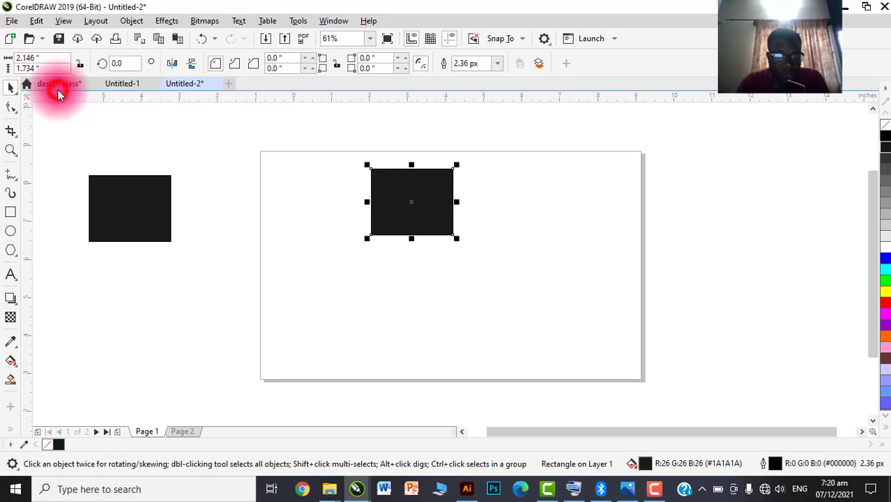
left_click(43, 23)
left_click(52, 125)
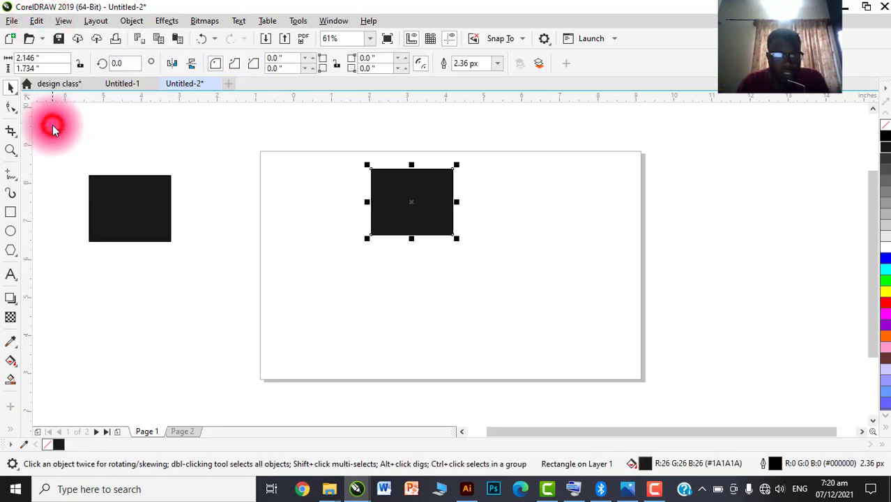
Paste two copies of the rectangle with Paste in View, and move one of them to the lower left area of the page
left_click(38, 20)
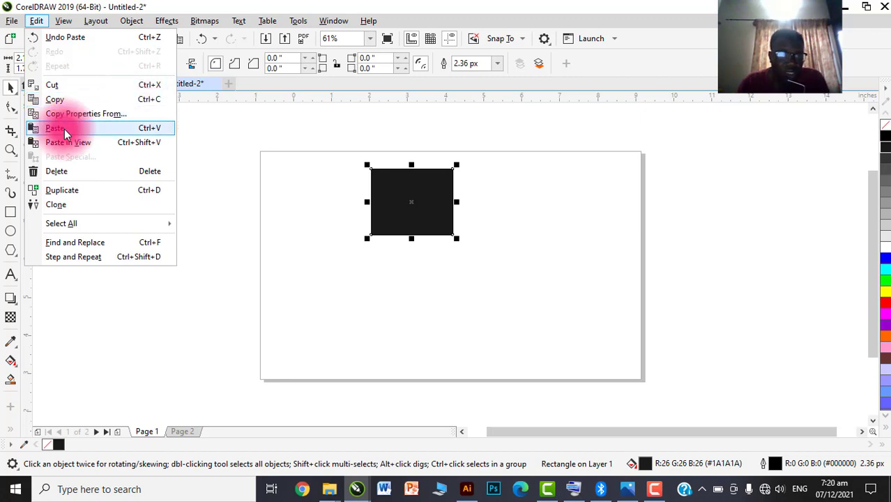
left_click(101, 147)
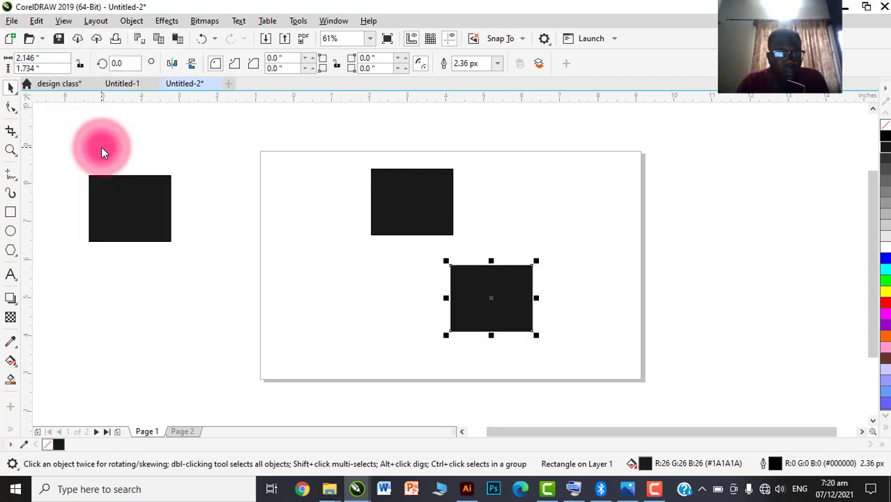
left_click(36, 20)
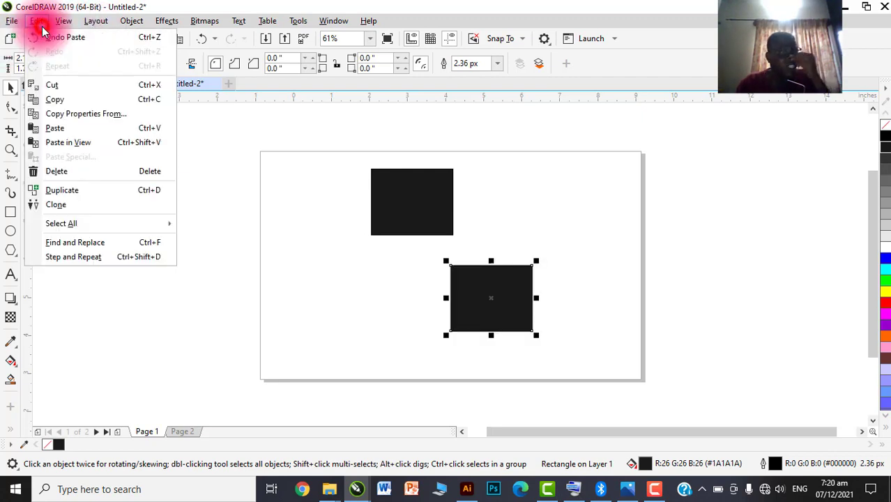
left_click(79, 143)
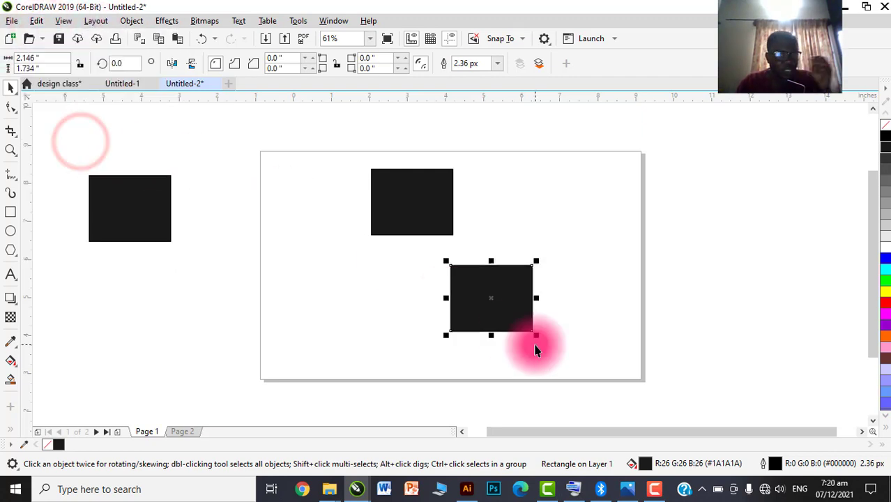
left_click_drag(507, 304, 384, 308)
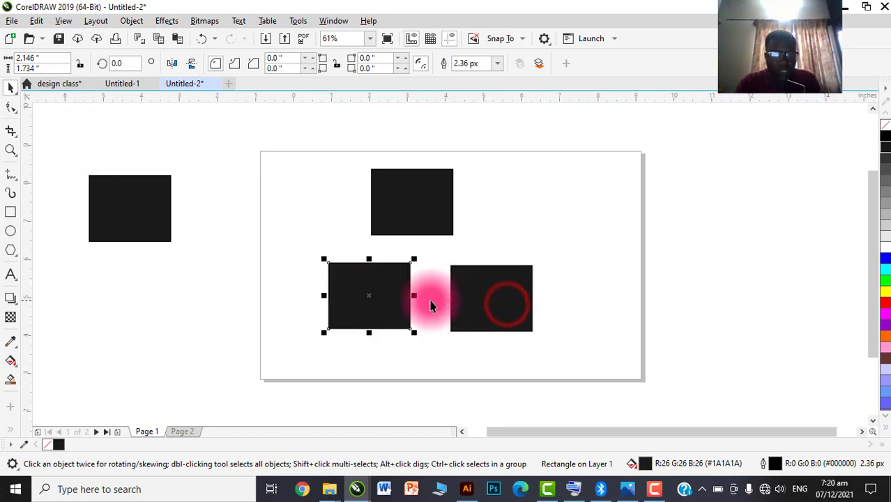
Paste two more rectangle copies in view, and place one at the page's lower right and one at its upper right
left_click(36, 21)
left_click(60, 140)
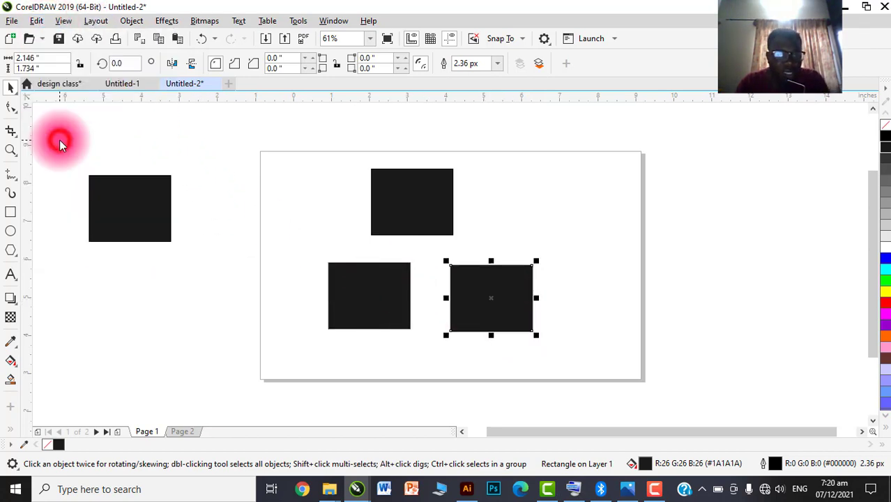
left_click(38, 21)
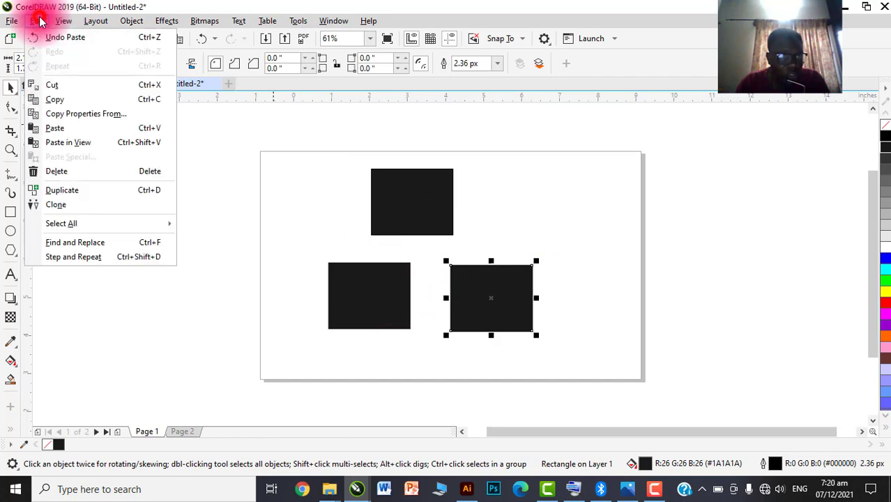
left_click(63, 139)
left_click_drag(481, 279, 542, 216)
left_click_drag(486, 315, 576, 315)
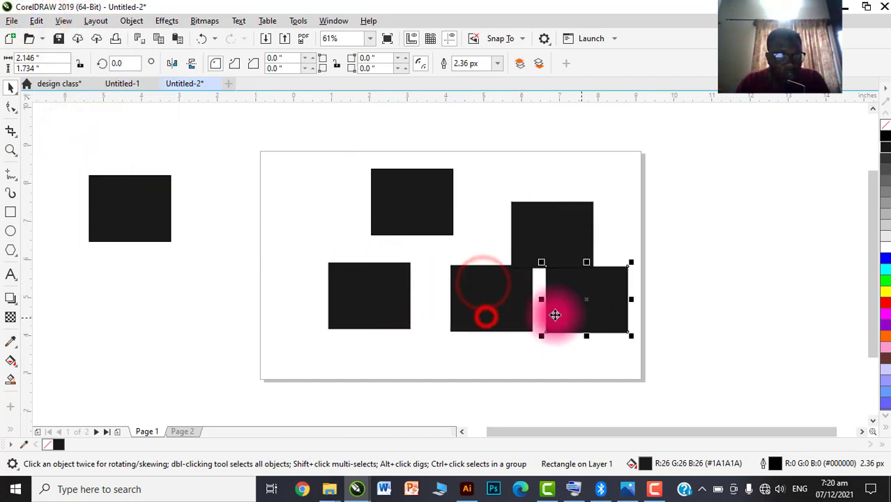
left_click_drag(558, 258, 557, 217)
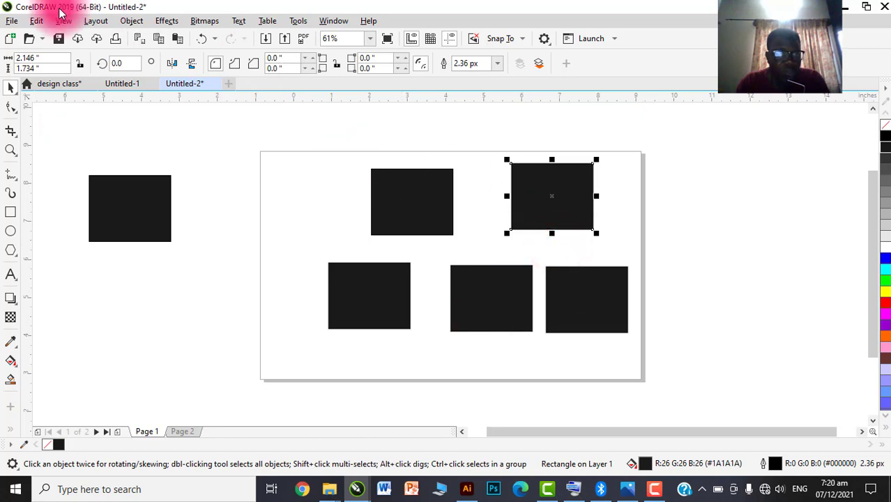
Paste one more rectangle copy in view, and delete all the rectangles on the page together
left_click(33, 21)
left_click(75, 142)
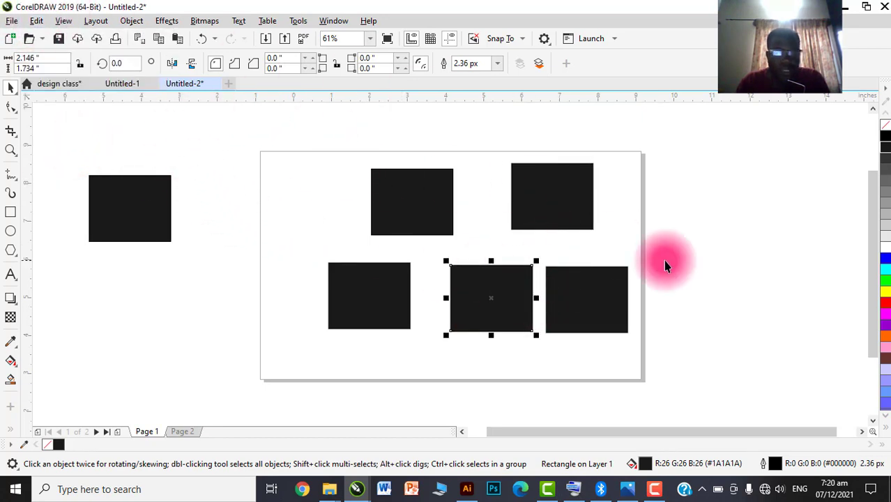
left_click_drag(687, 165, 207, 342)
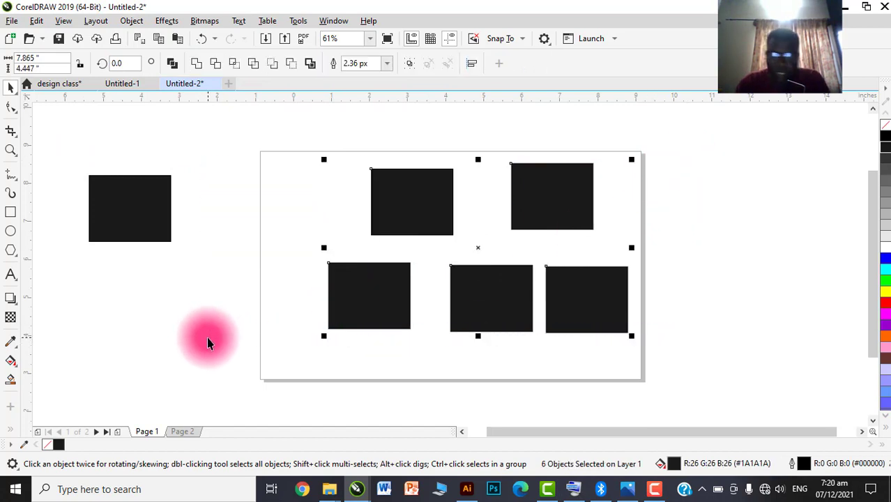
key("Delete")
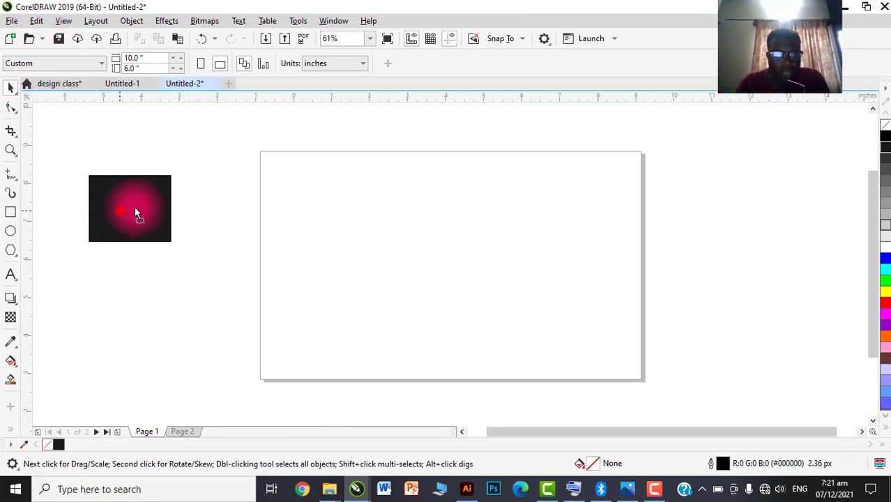
Move the remaining rectangle beside the page closer to the page edge, and delete it
left_click_drag(134, 207, 203, 218)
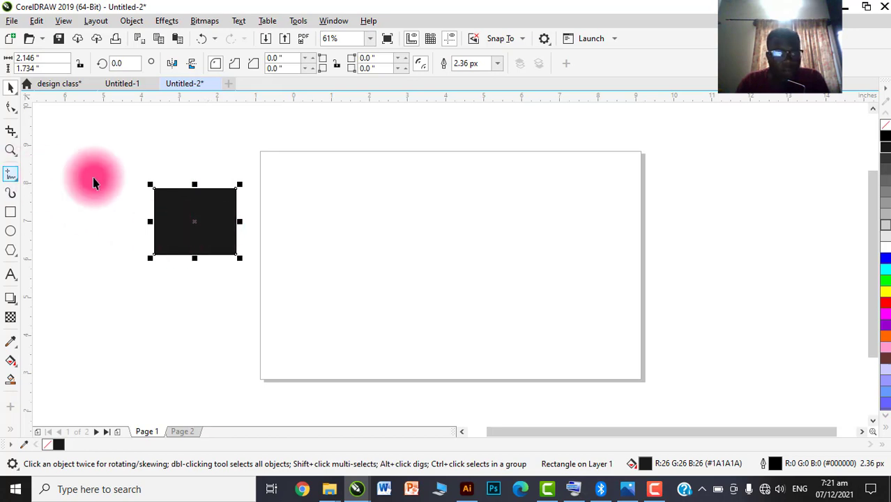
left_click(36, 20)
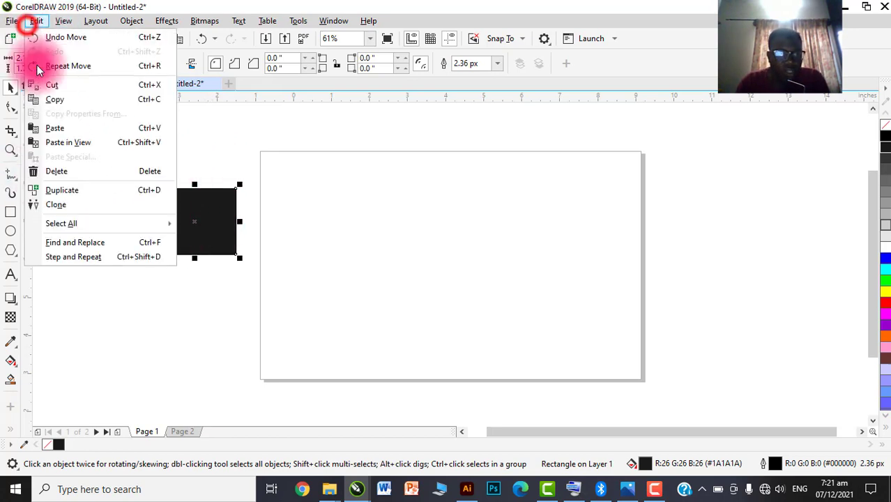
left_click(56, 171)
left_click(39, 21)
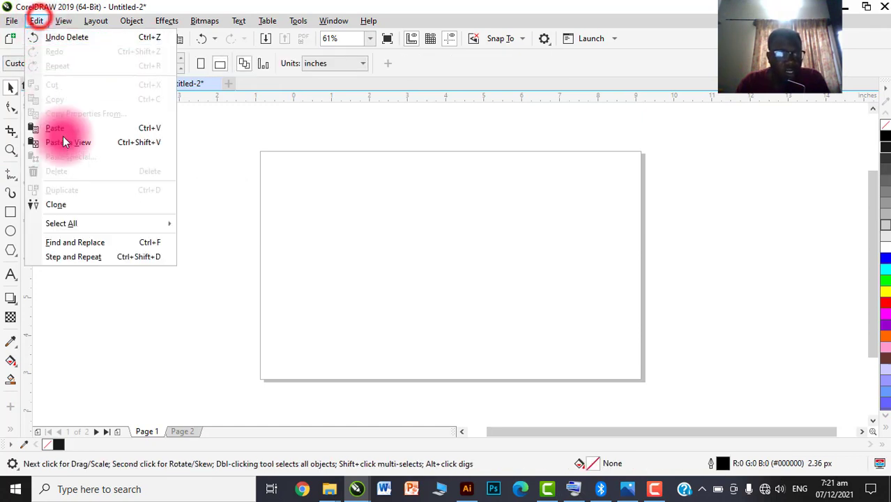
left_click(214, 189)
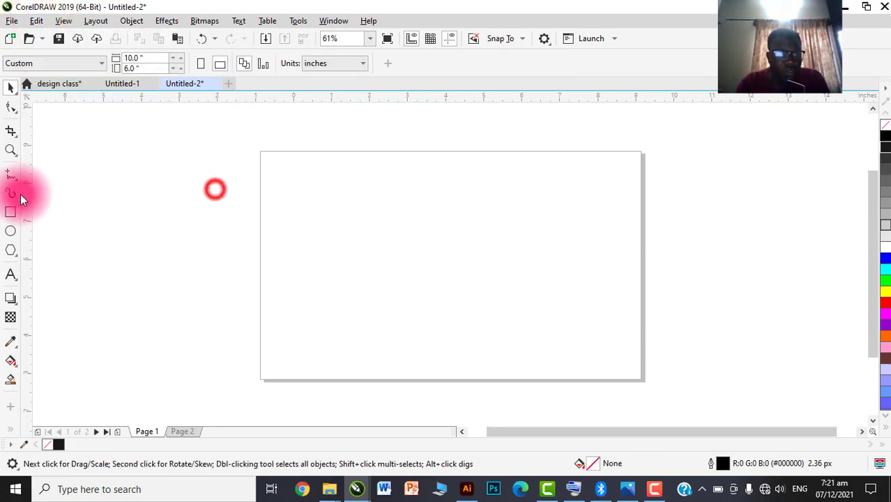
Draw a rectangle about 1.67 by 1.44 inches in the empty area beside the page, and fill it with dark gray
left_click(11, 211)
left_click_drag(128, 198, 193, 254)
left_click(11, 85)
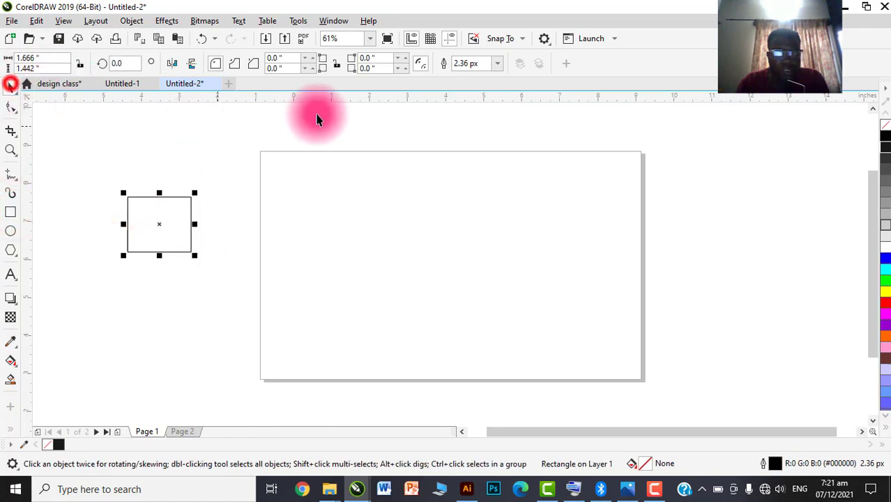
left_click(882, 182)
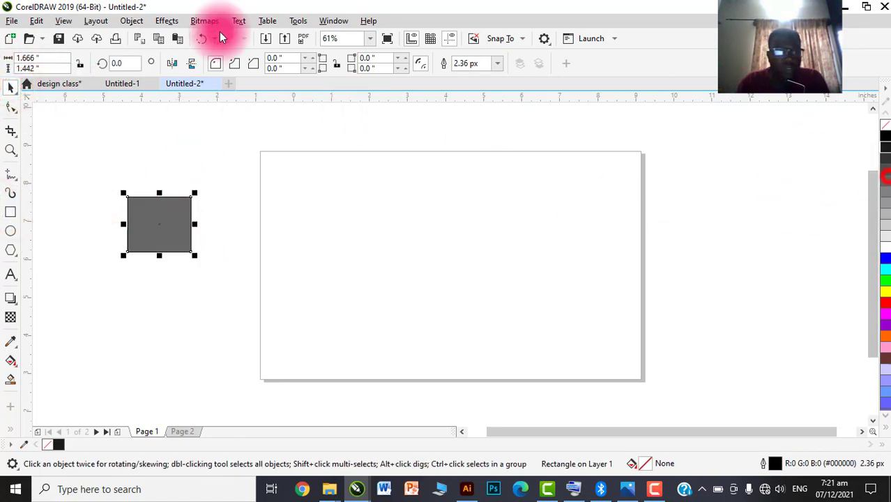
Clone the gray rectangle, and move the clone diagonally up so it only partly overlaps the original
left_click(36, 21)
left_click(62, 205)
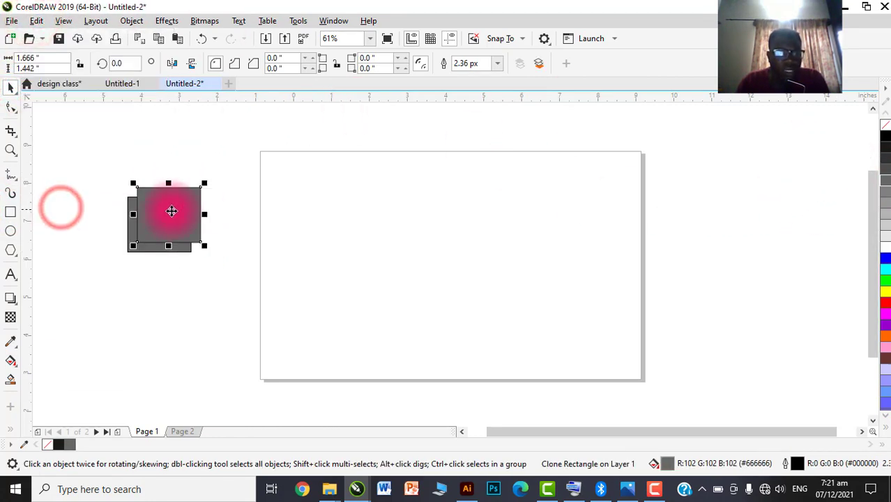
left_click_drag(170, 209, 181, 205)
Select all objects in the drawing with Select All, and clear the selection
left_click(39, 22)
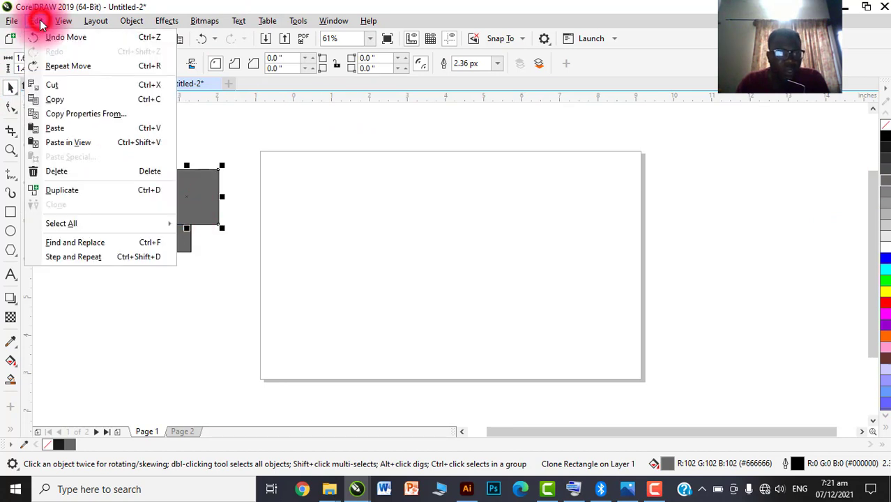
mouse_move(68, 221)
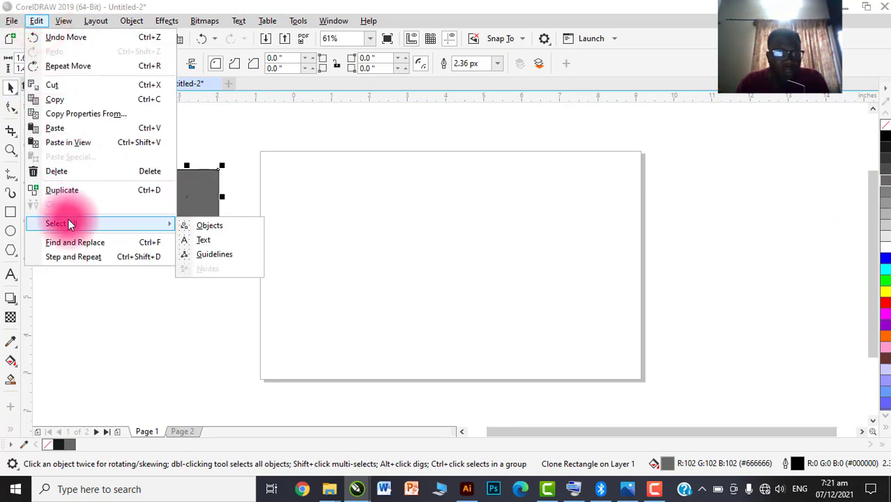
left_click(217, 225)
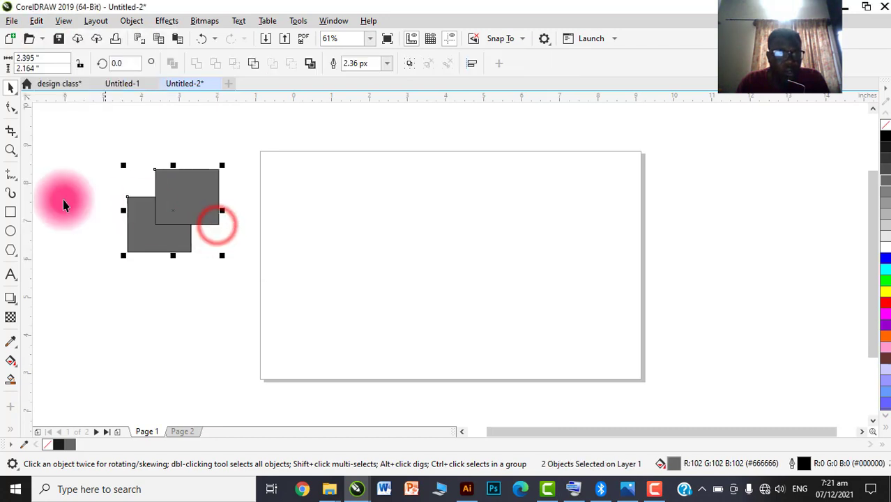
left_click(83, 137)
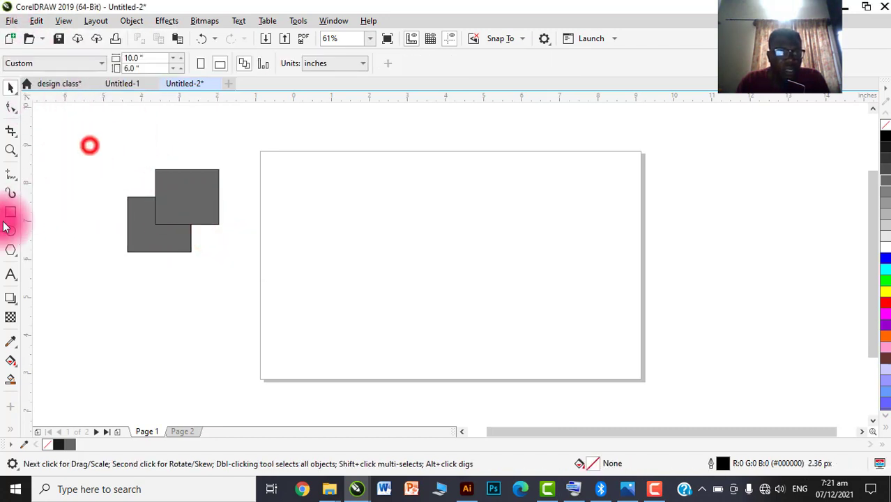
Add the artistic text "ggggg" in the upper part of the page
left_click(11, 277)
left_click(43, 274)
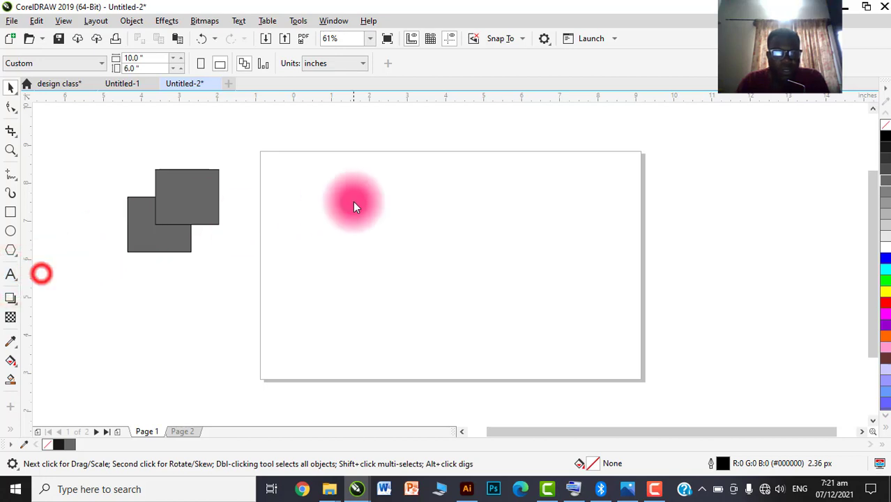
left_click(337, 195)
type("ggggg")
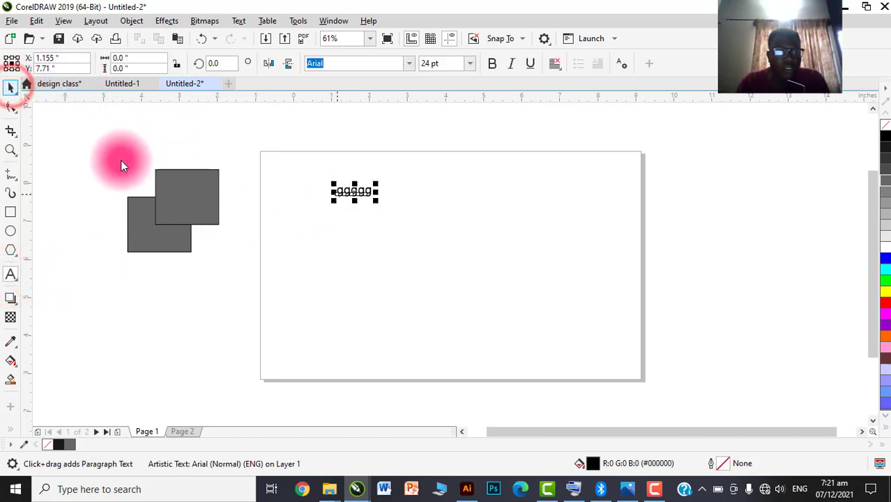
Select all objects, including the text, and move them together so the rectangles overlap the page's edge
left_click(38, 22)
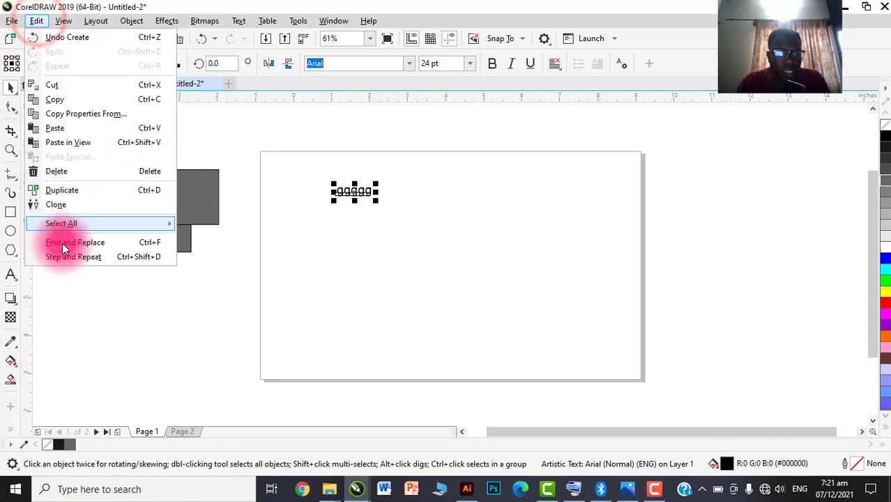
left_click(91, 221)
left_click(231, 229)
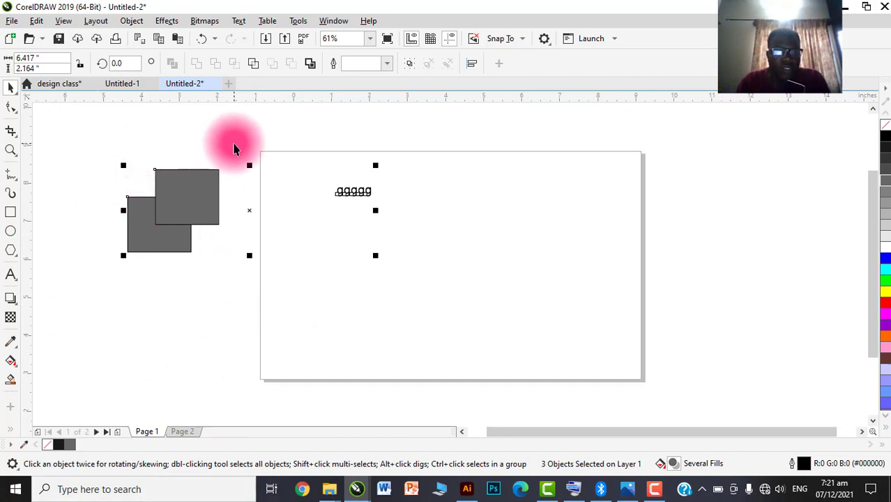
left_click_drag(203, 217, 271, 227)
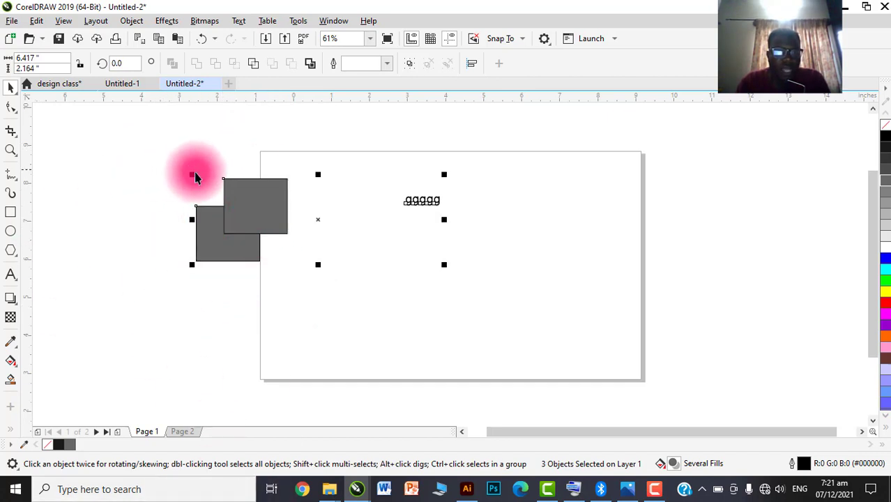
left_click(169, 159)
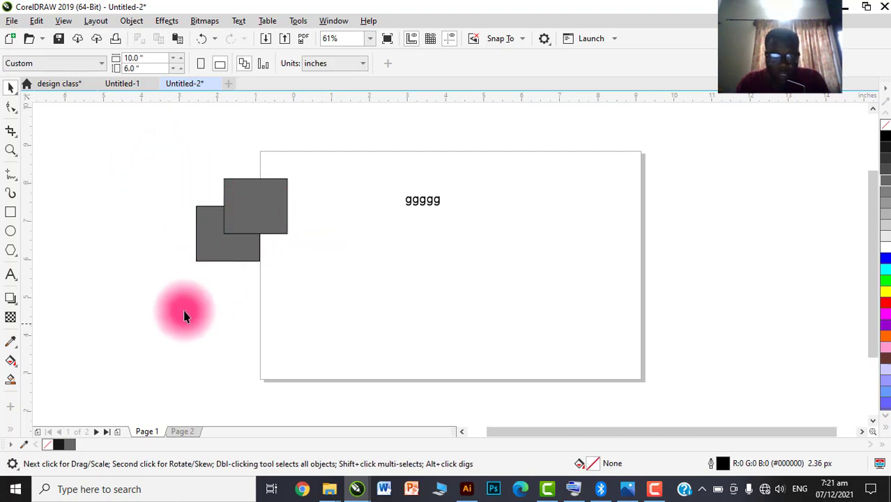
Select only the text in the drawing with the Select All option for text
left_click(36, 21)
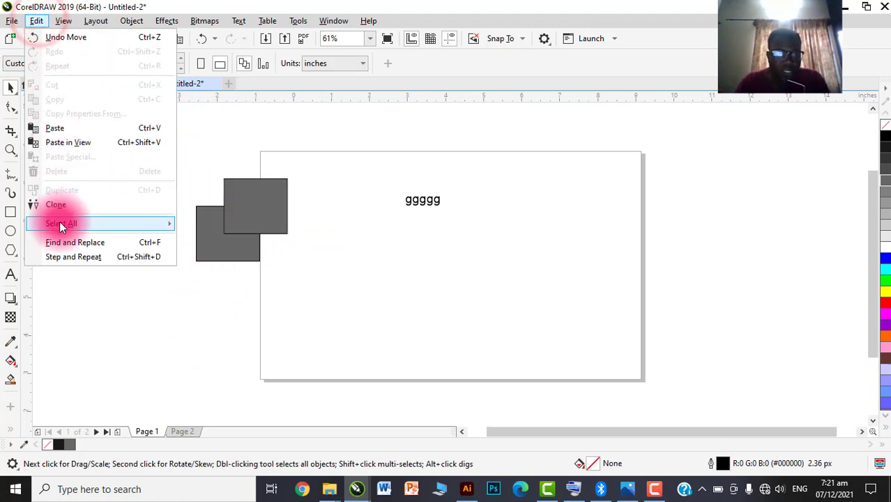
mouse_move(60, 223)
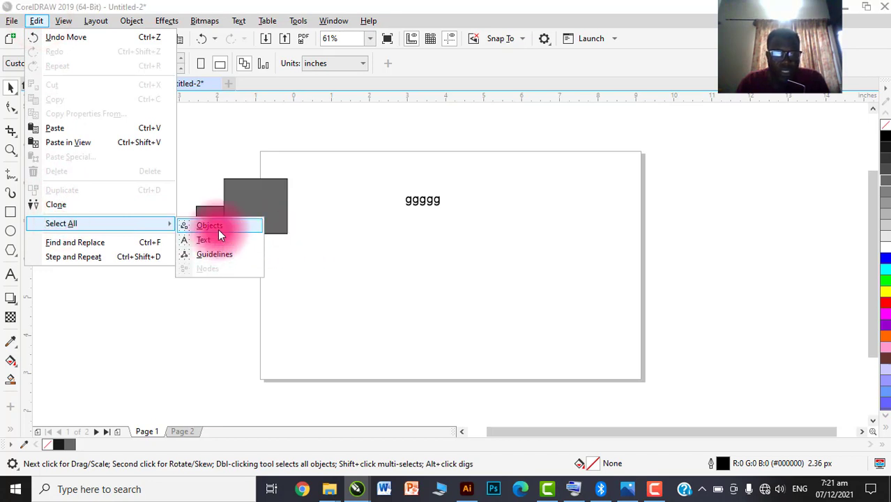
left_click(213, 241)
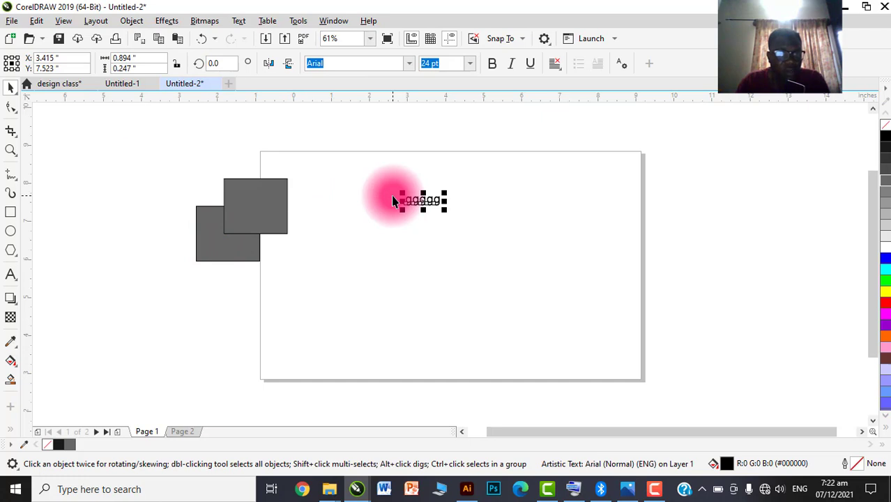
Add the artistic text "tree" above the rectangles, just outside the page's upper left corner
left_click(10, 274)
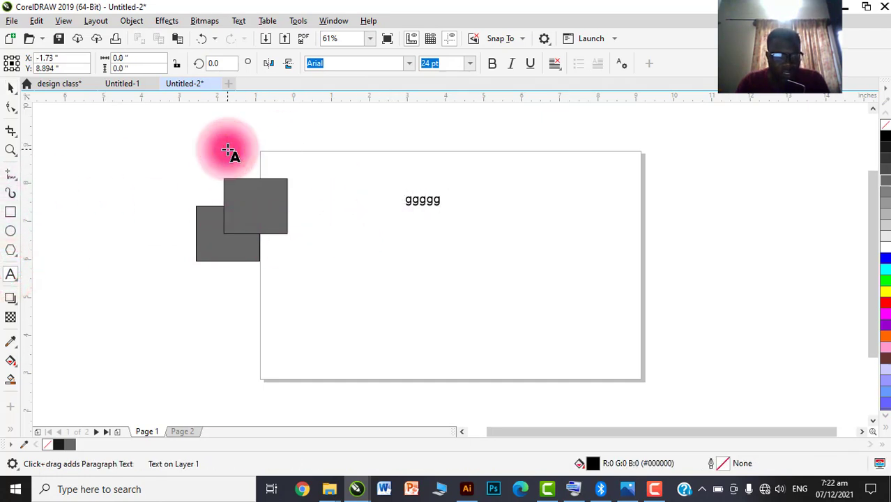
key("BackSpace")
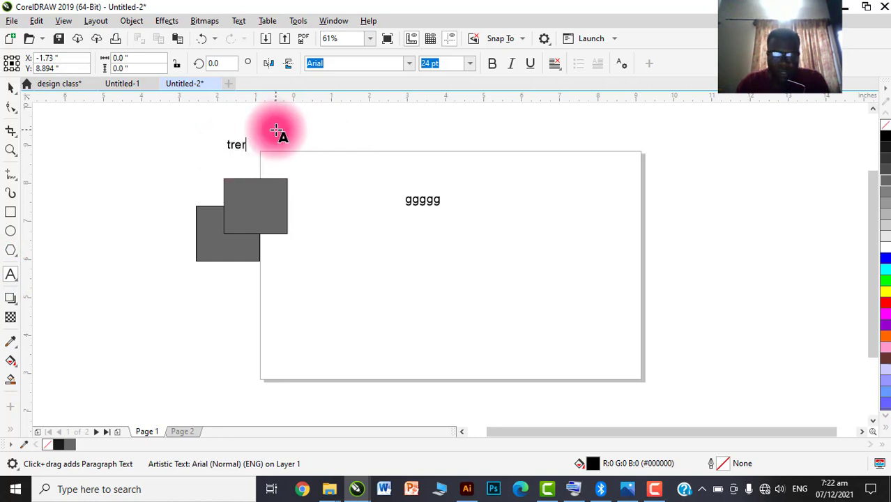
type("ee")
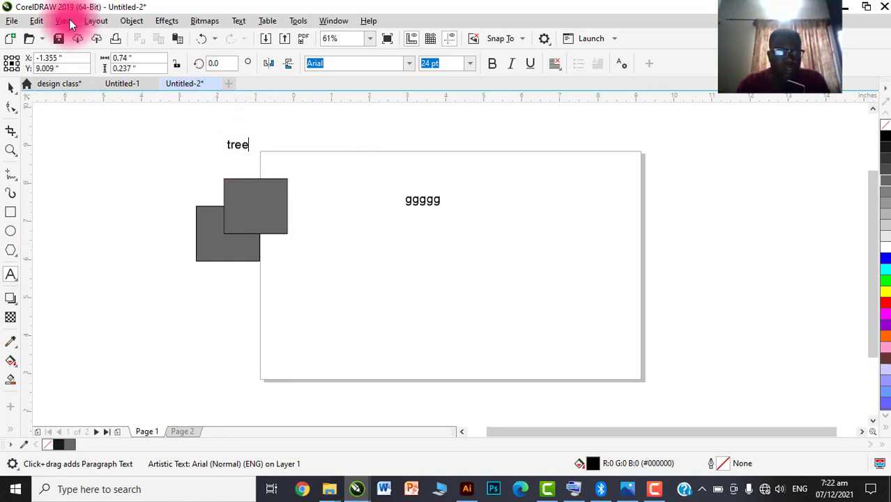
left_click(11, 88)
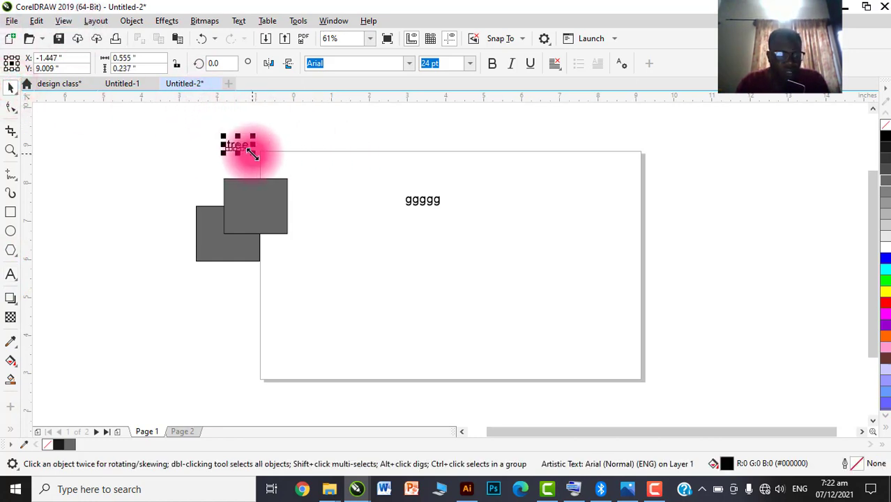
Enlarge the "tree" text to about 131 pt, and move it onto the page below "ggggg"
left_click_drag(252, 153, 308, 172)
left_click_drag(268, 147, 469, 271)
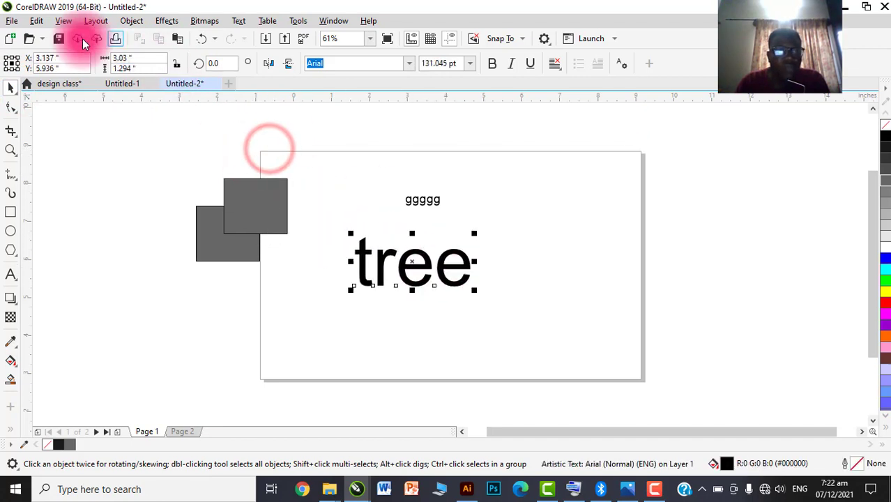
left_click(127, 136)
Select both text objects at once with the Select All option for text, and clear the selection
left_click(36, 20)
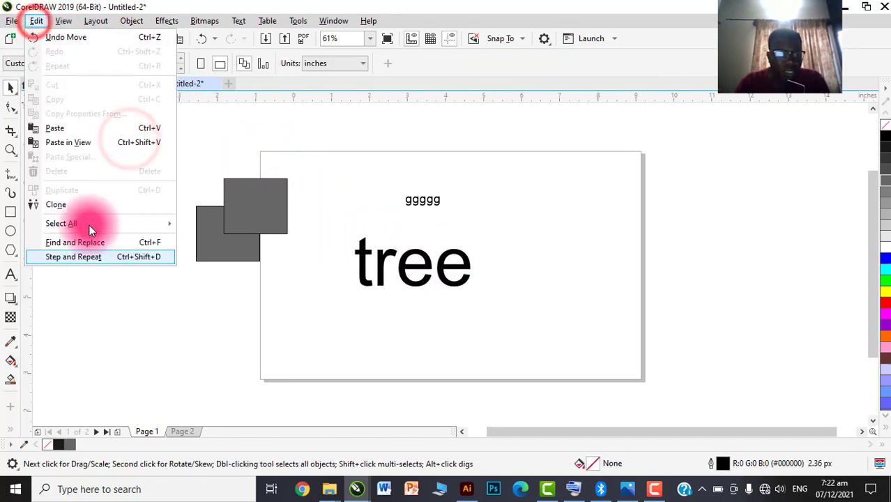
left_click(89, 224)
left_click(213, 240)
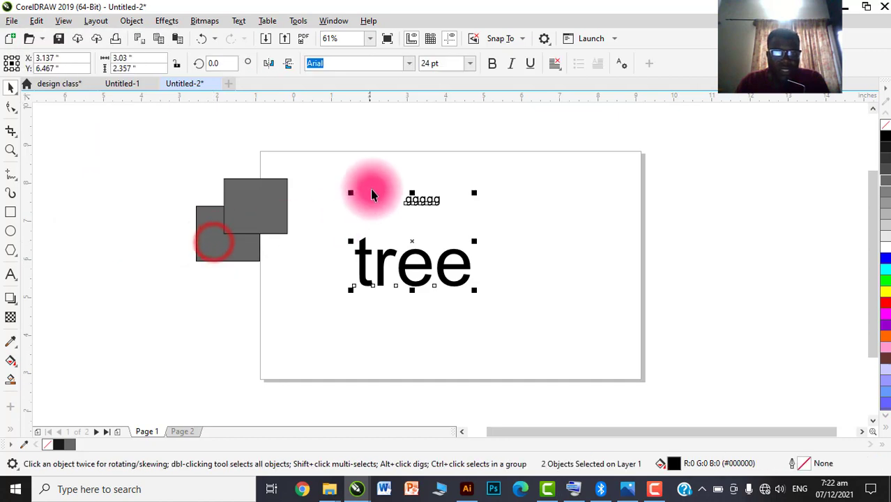
left_click(426, 206)
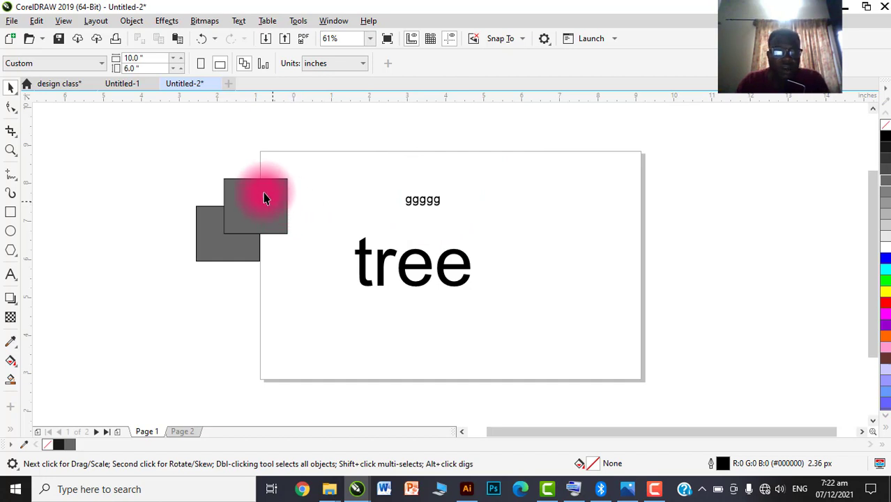
Add a vertical guideline near the page's left edge and a horizontal guideline at about 8.57 inches near its top edge
left_click(33, 24)
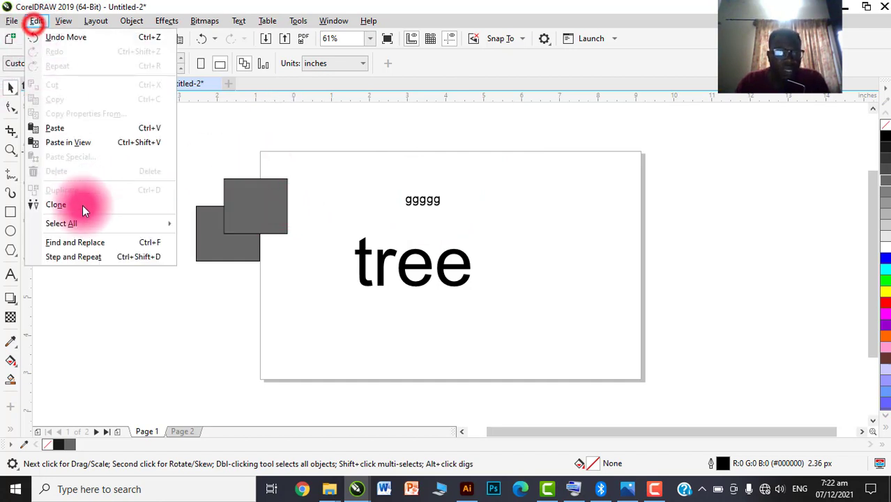
mouse_move(83, 223)
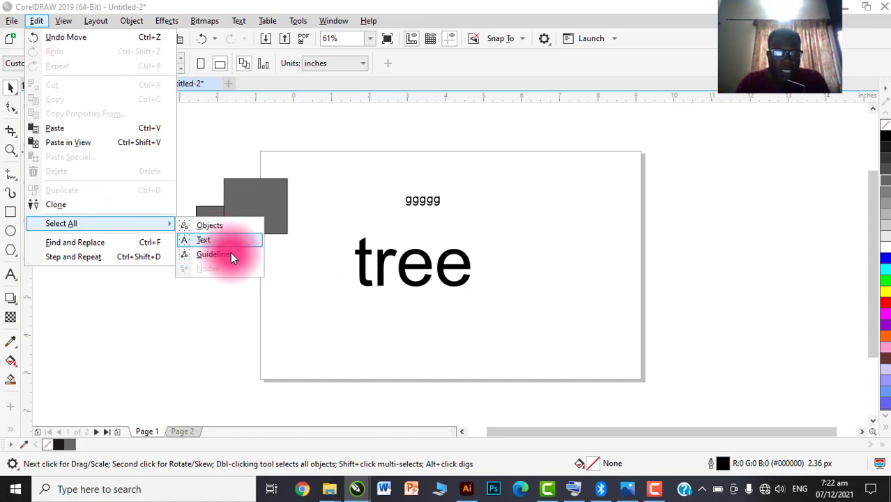
left_click(187, 320)
left_click_drag(30, 275, 291, 266)
left_click_drag(368, 98, 374, 162)
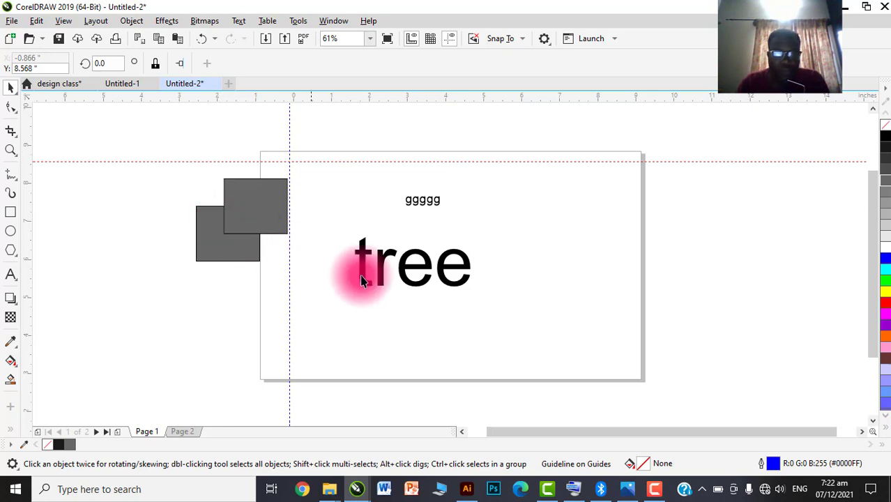
left_click(653, 492)
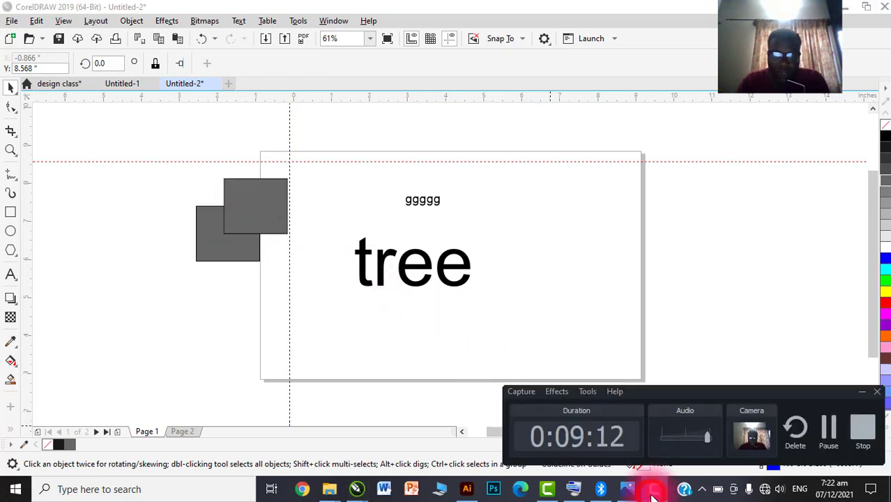
left_click(654, 490)
Switch the document's view mode from Enhanced to Pixels
left_click(64, 21)
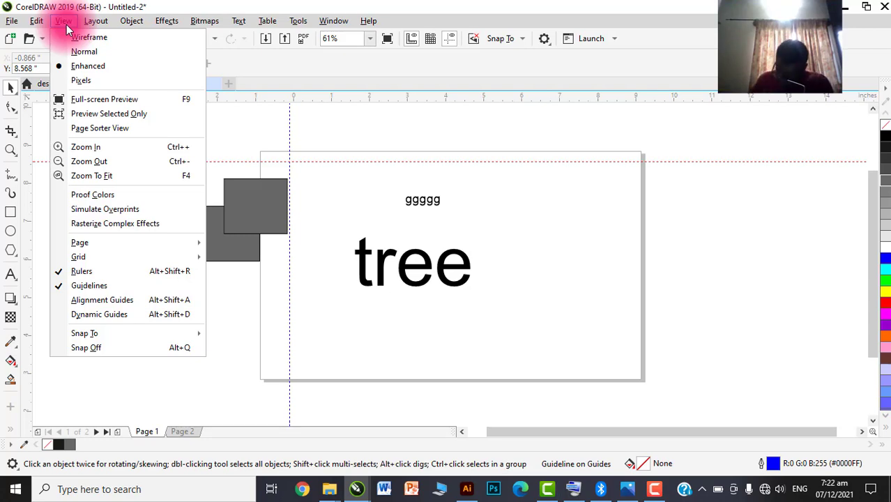
key("Left")
key("Right")
key("Right")
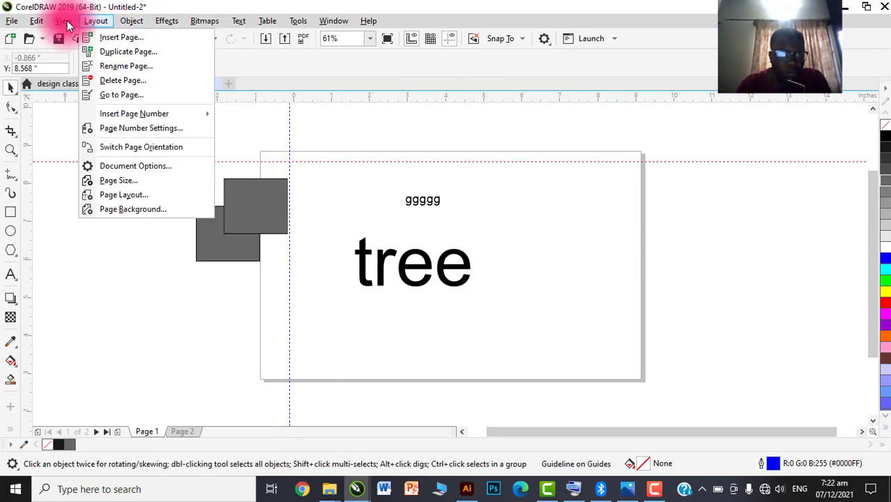
key("Left")
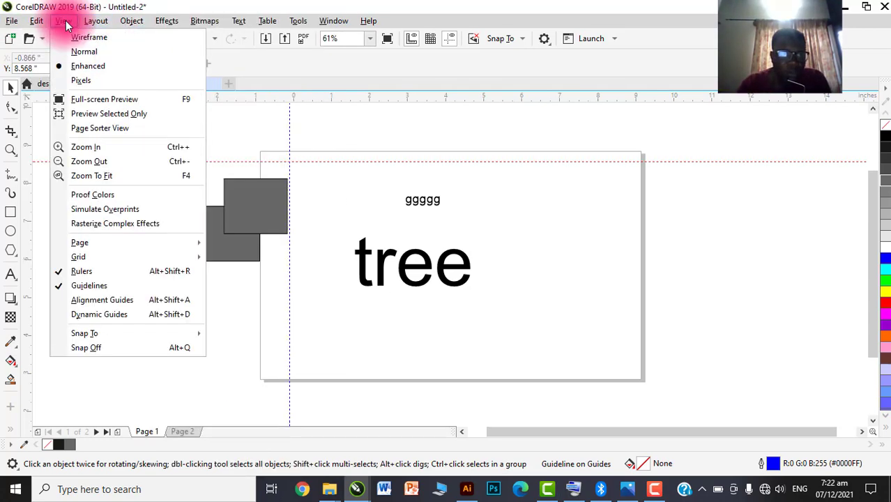
left_click(72, 83)
left_click(62, 20)
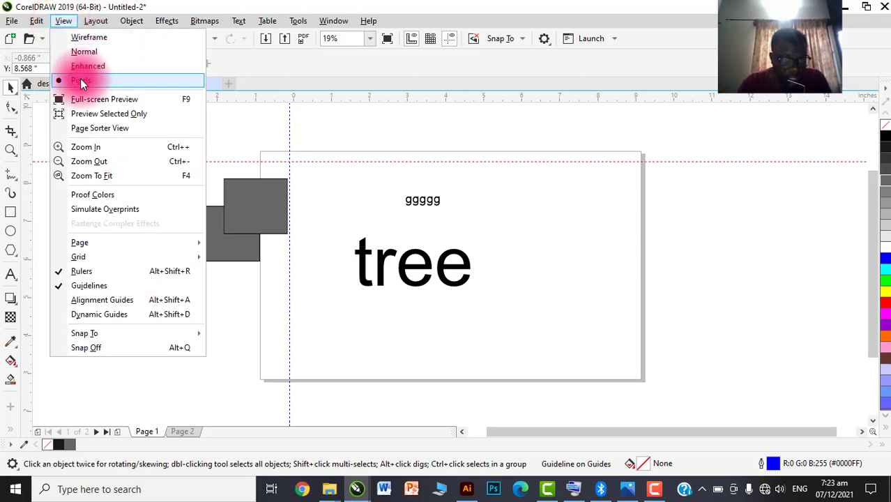
left_click(320, 197)
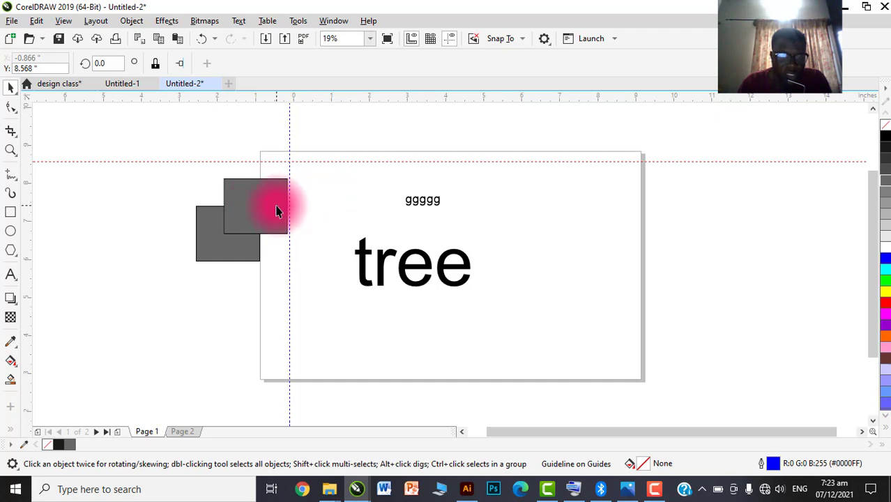
Separate the two gray rectangles, one inside the page and one beside it, and magnify the inner one's edge to 200%
left_click_drag(276, 207, 312, 201)
left_click_drag(231, 240, 201, 216)
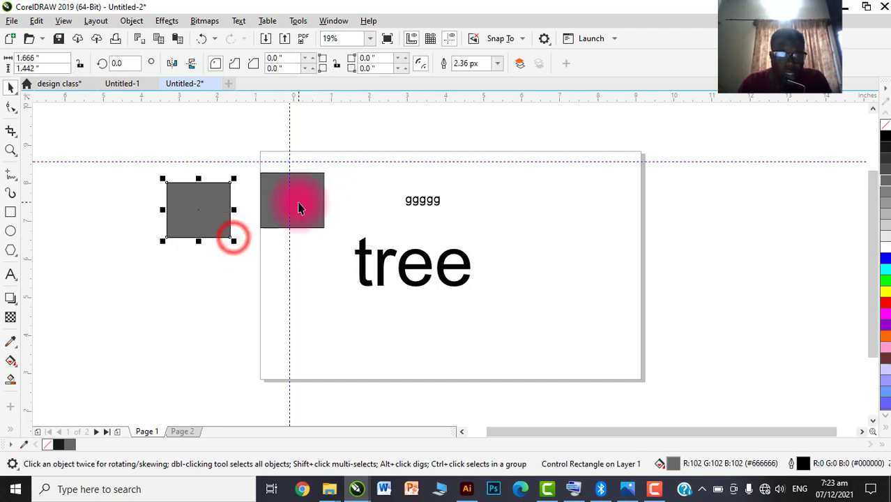
scroll(299, 202, "up", 5)
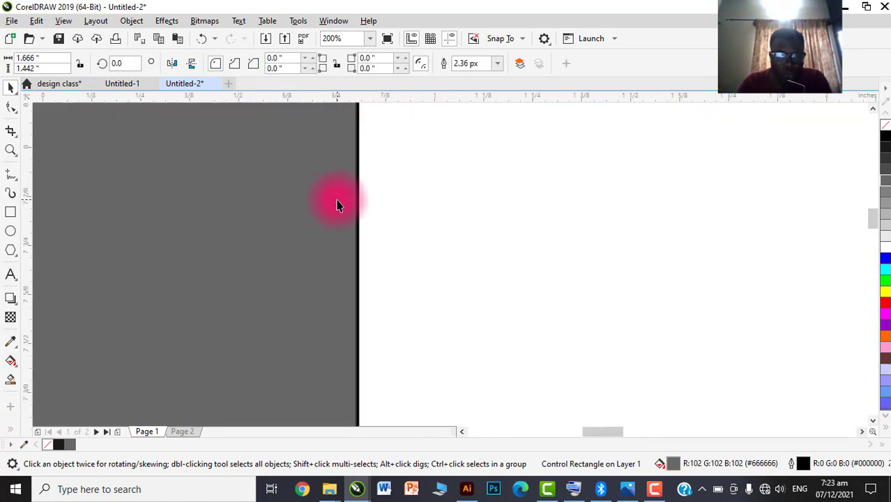
Switch to File Explorer, find the dad picture in the Current Bluettooth folder and preview it
scroll(336, 205, "up", 3)
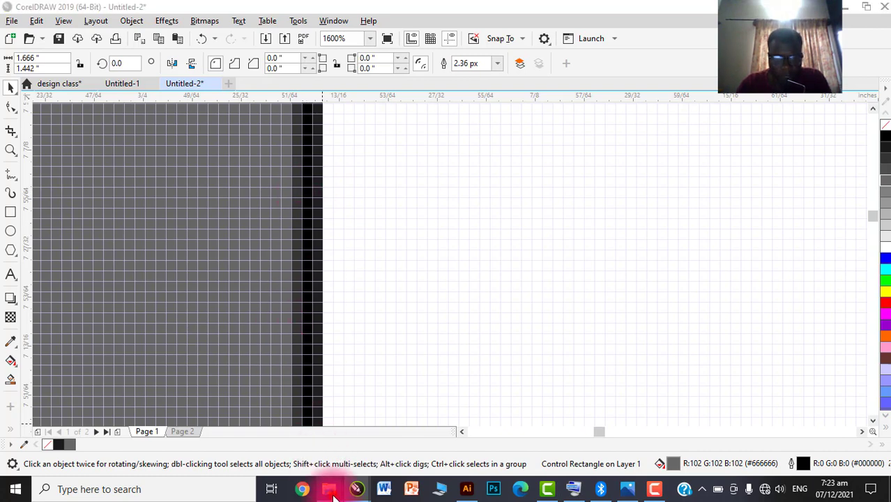
mouse_move(330, 492)
left_click(465, 428)
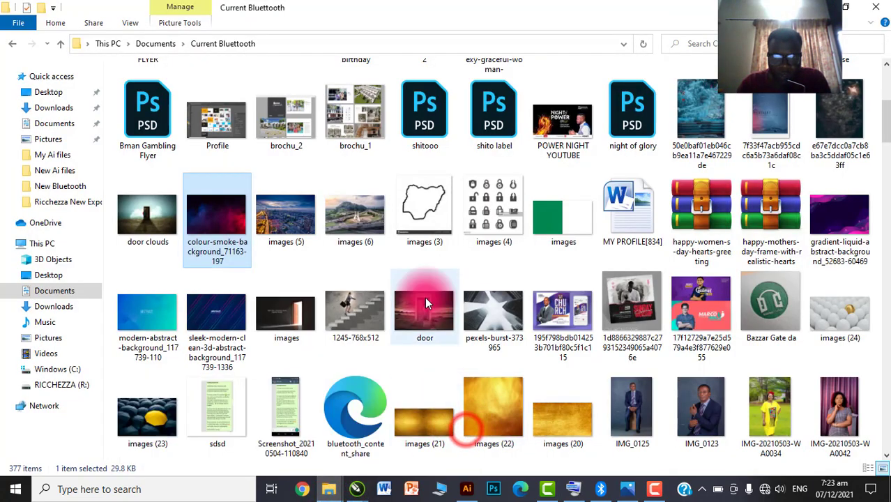
scroll(245, 223, "down", 4)
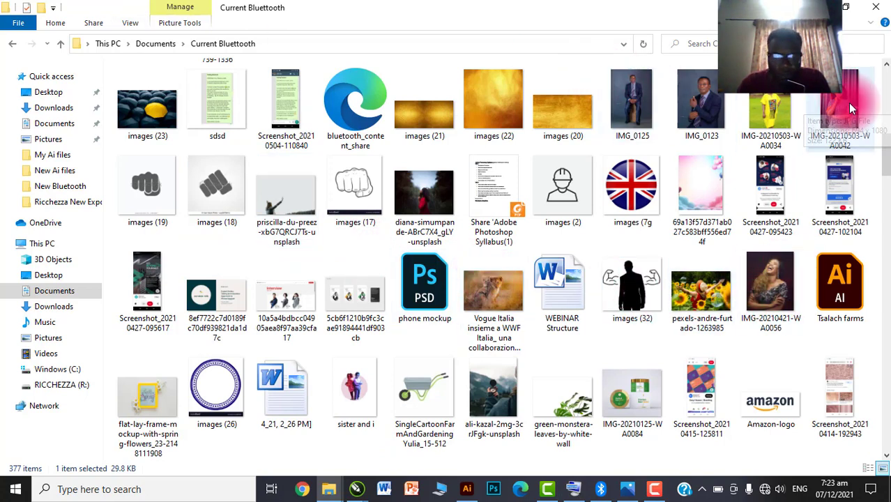
scroll(300, 253, "down", 3)
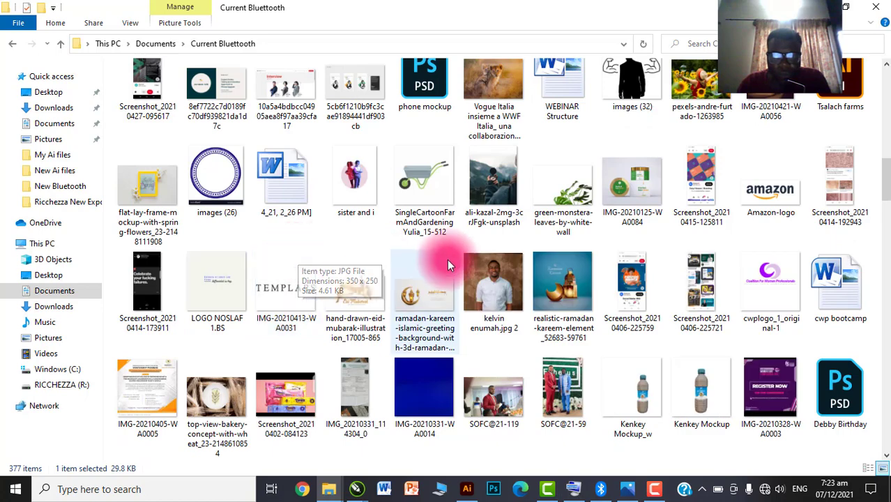
scroll(368, 295, "down", 3)
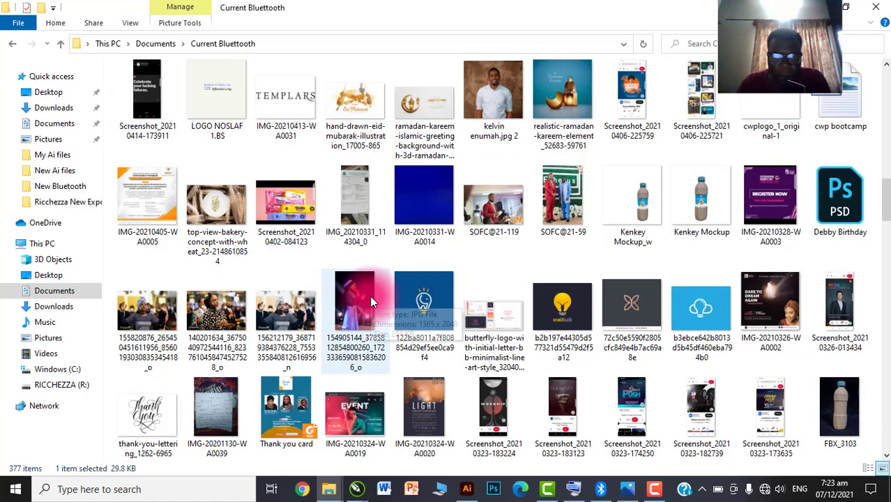
scroll(464, 278, "down", 5)
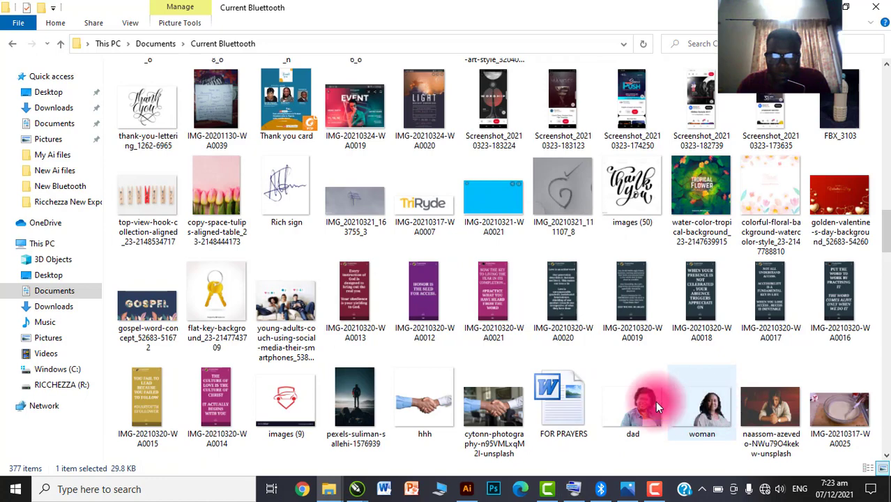
left_click(631, 400)
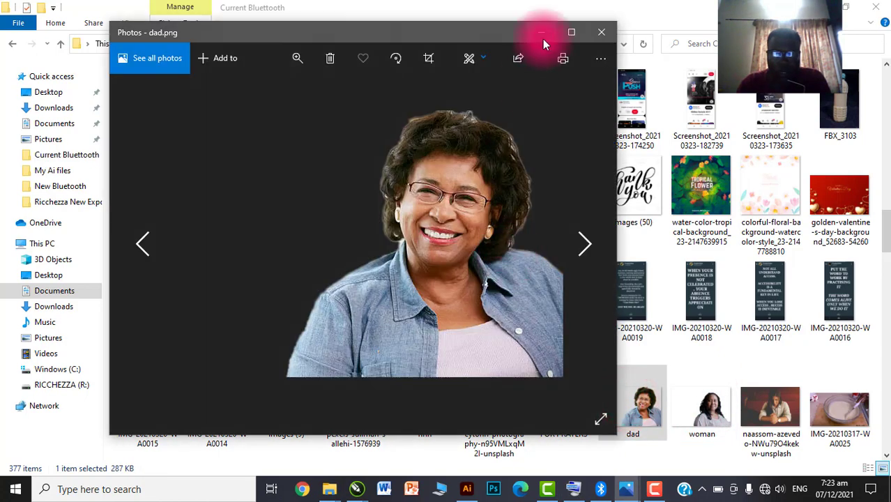
left_click(601, 32)
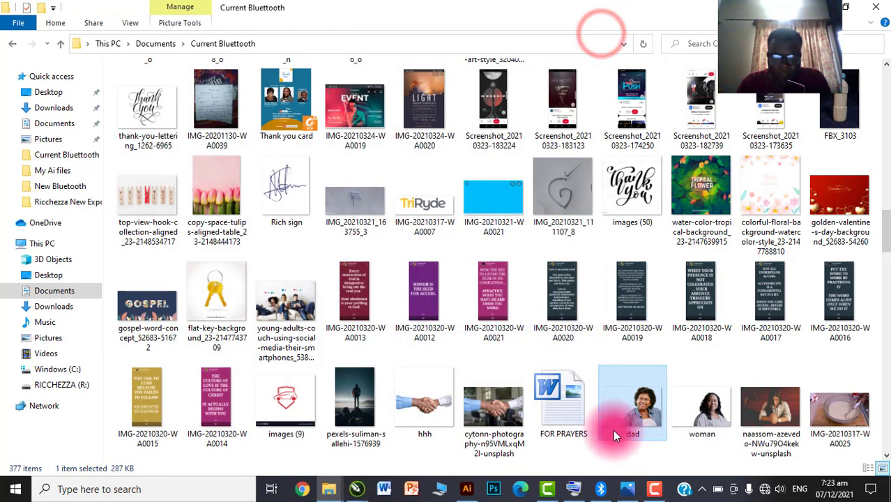
Return to CorelDRAW, paste the dad picture beside the inner gray rectangle and examine the face's pixels at up to 1600%
left_click(356, 489)
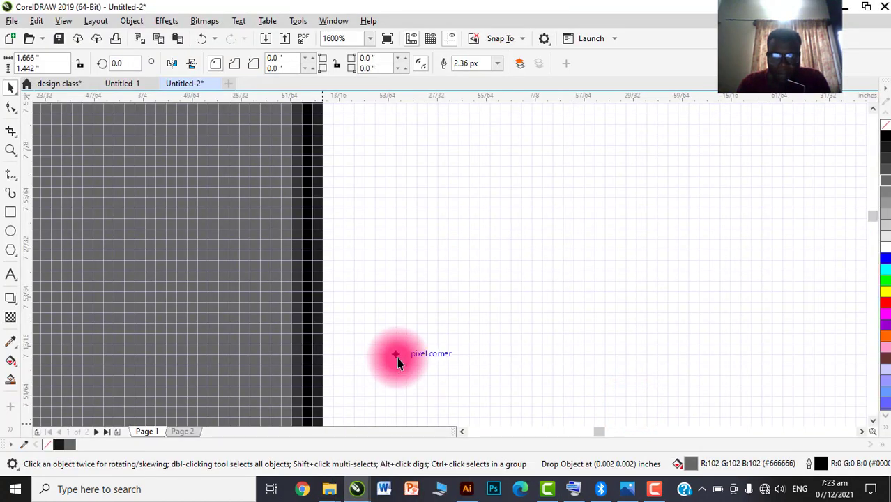
scroll(395, 304, "down", 3)
scroll(621, 237, "up", 2)
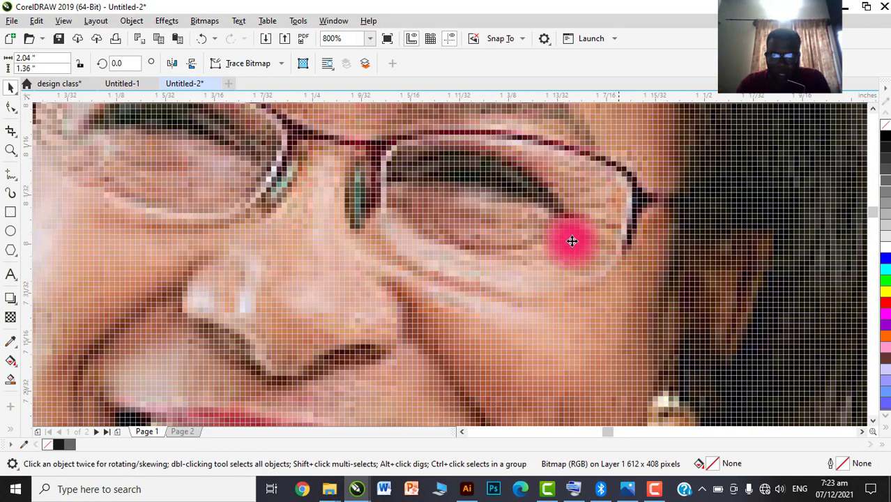
scroll(379, 242, "up", 1)
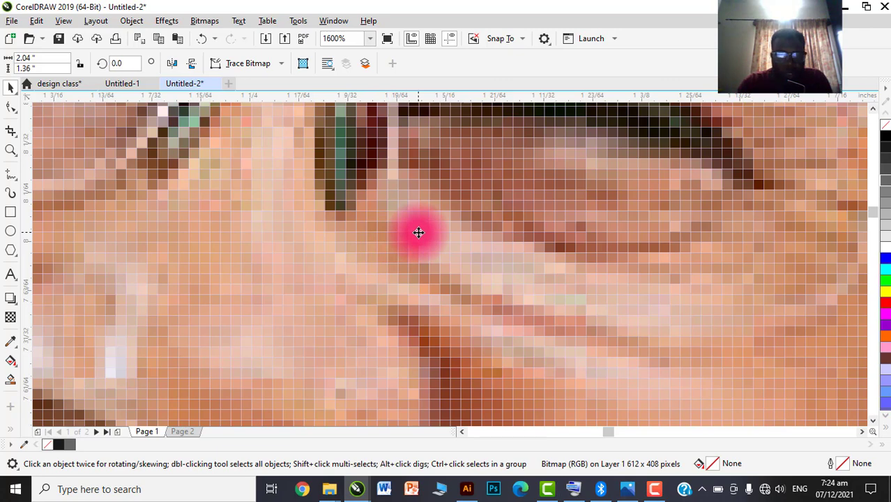
scroll(419, 232, "down", 2)
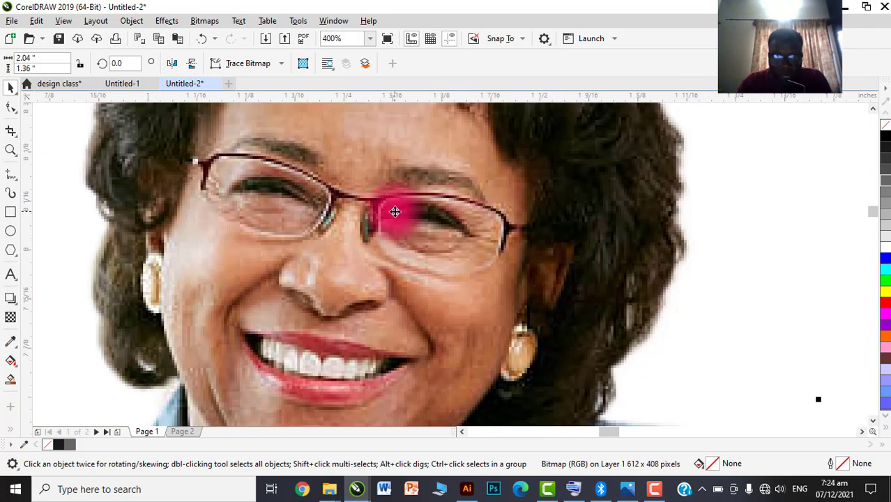
Delete the pasted picture beside the inner gray rectangle
scroll(393, 212, "down", 1)
scroll(394, 213, "down", 1)
key("ctrl+z")
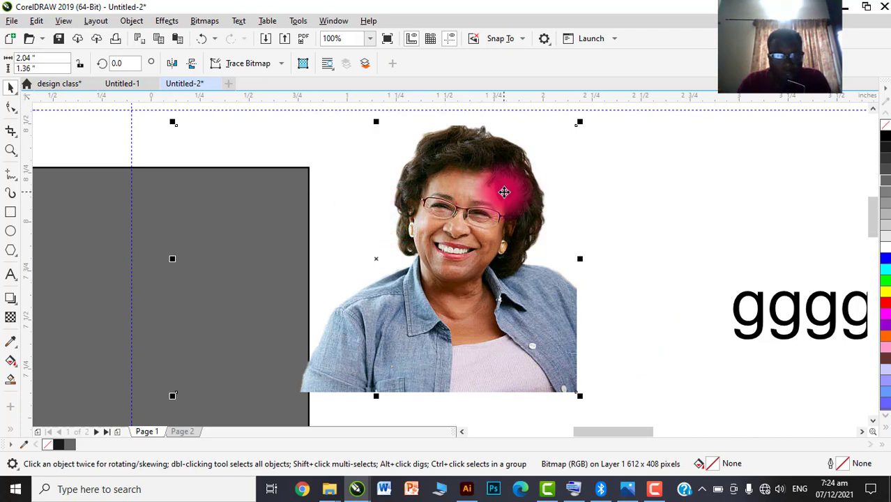
scroll(501, 190, "down", 1)
scroll(480, 211, "up", 1)
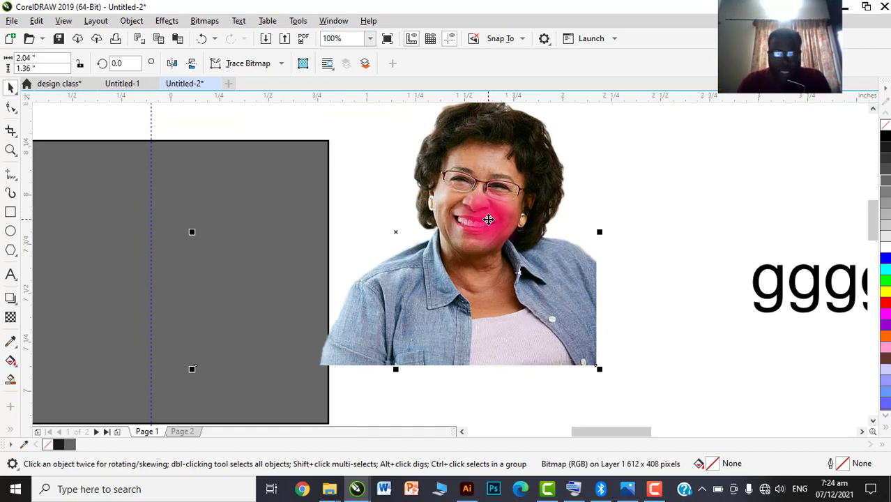
scroll(558, 227, "down", 2)
key("Delete")
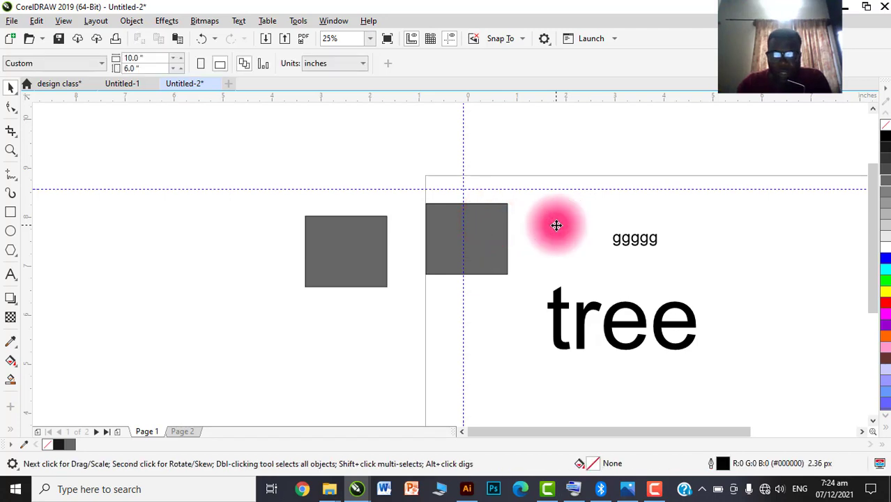
Add the artistic text "Vector" in Arial 24 pt just right of the inner gray rectangle
scroll(509, 231, "up", 2)
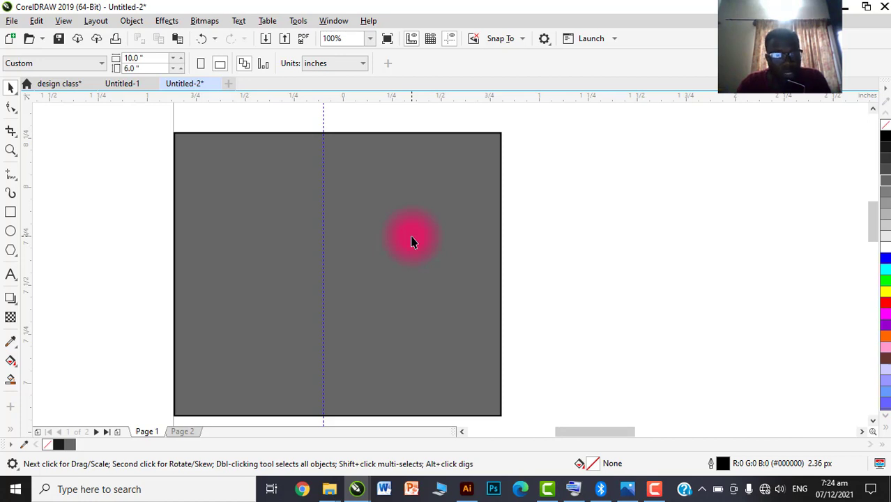
left_click(10, 274)
left_click(517, 242)
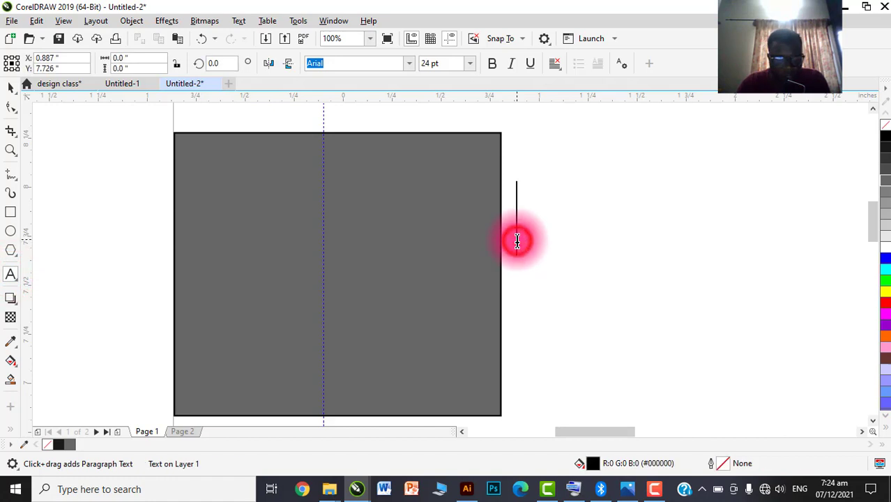
type("Vect")
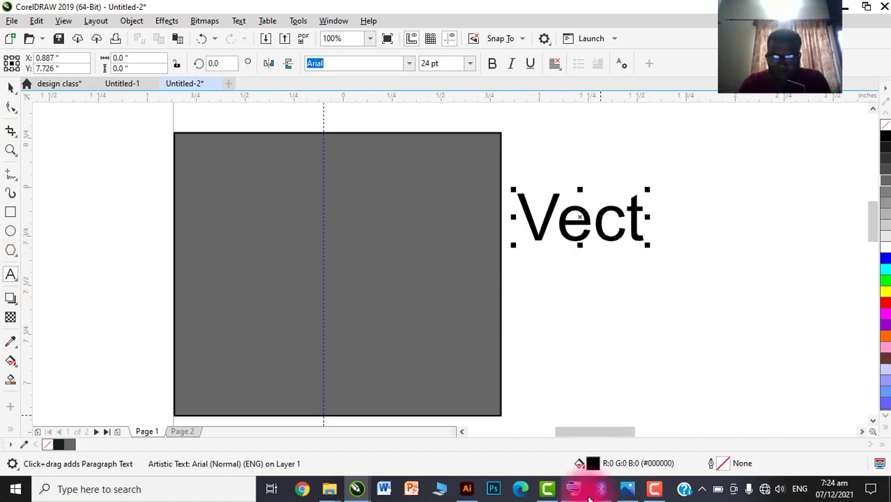
left_click(573, 489)
left_click(614, 290)
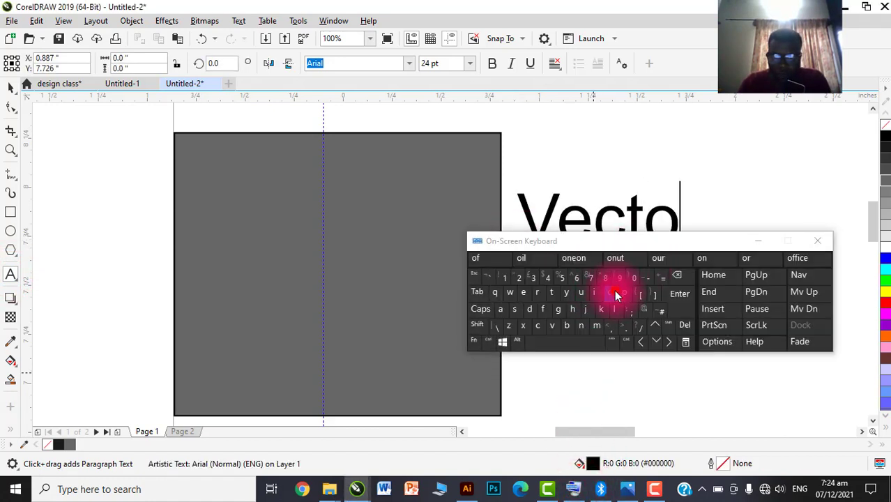
left_click(537, 292)
left_click(760, 241)
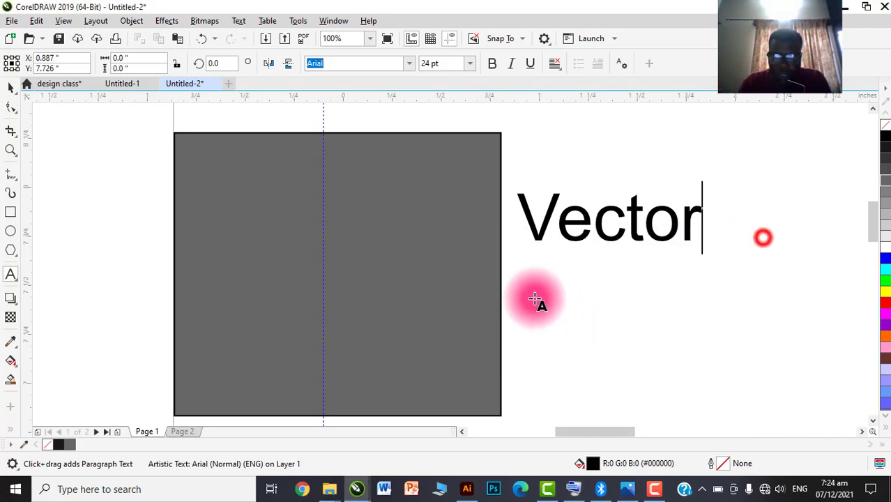
Add the separate artistic text "raster" in Arial 24 pt directly below "Vector"
left_click(537, 311)
type("raster")
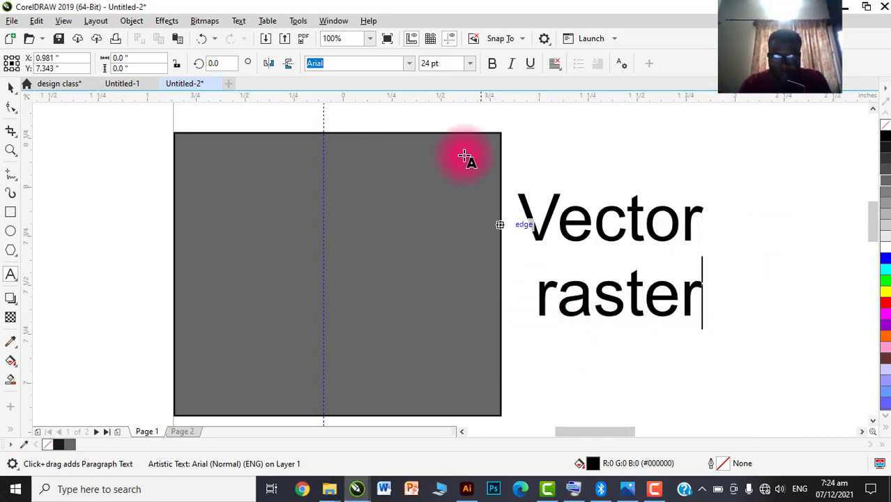
left_click(10, 85)
Examine the letter edges of the "Vector" and "raster" texts in Pixels view at various magnifications up to 400%
scroll(463, 321, "down", 2)
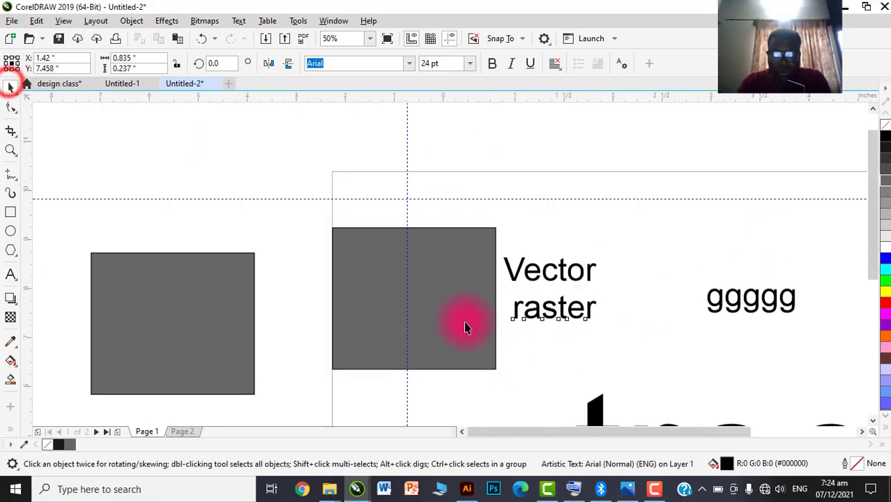
scroll(505, 331, "up", 4)
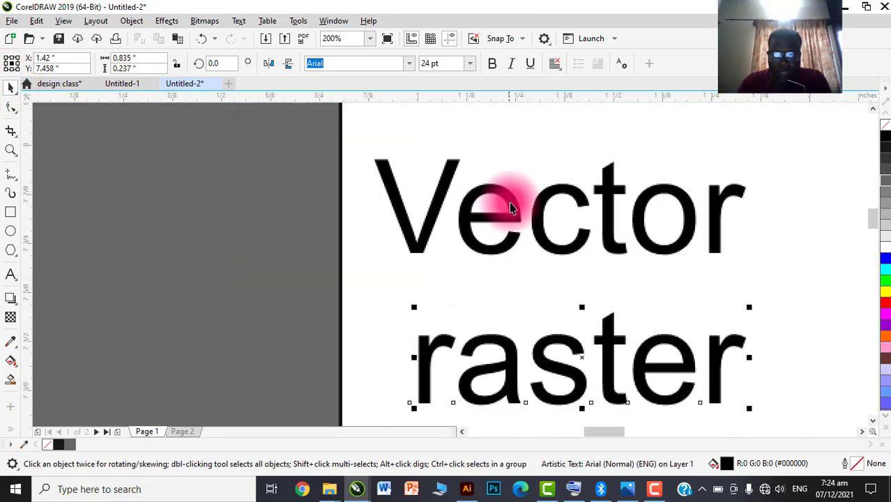
scroll(486, 314, "down", 1)
scroll(493, 311, "up", 3)
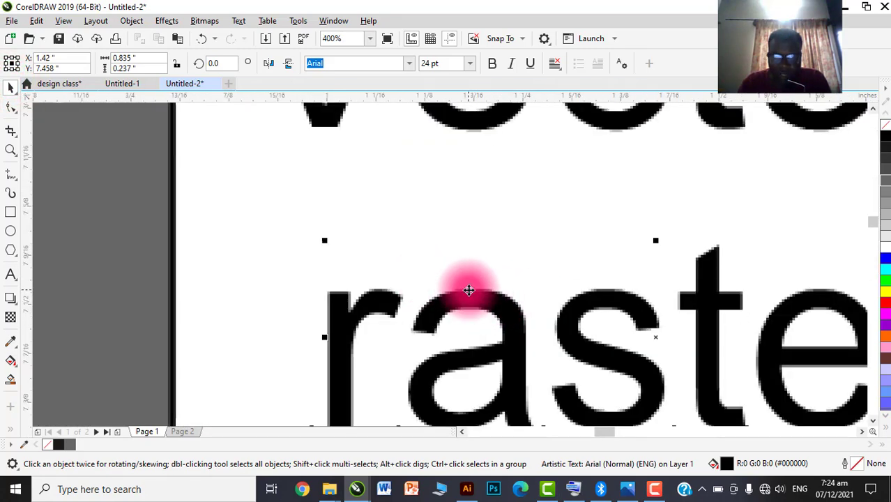
scroll(467, 288, "down", 2)
scroll(468, 235, "up", 2)
left_click(487, 215)
scroll(487, 215, "down", 1)
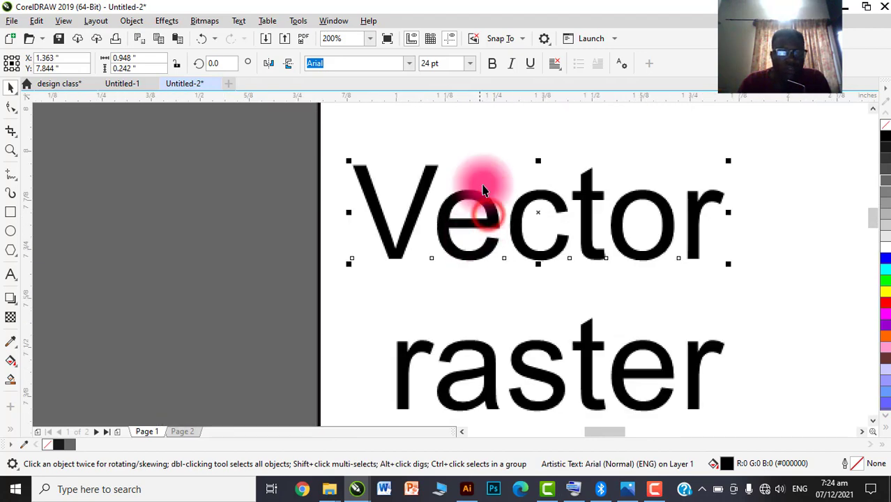
Change the document's view mode to Enhanced and inspect the edges of the "Vector" text at 600%
left_click(63, 20)
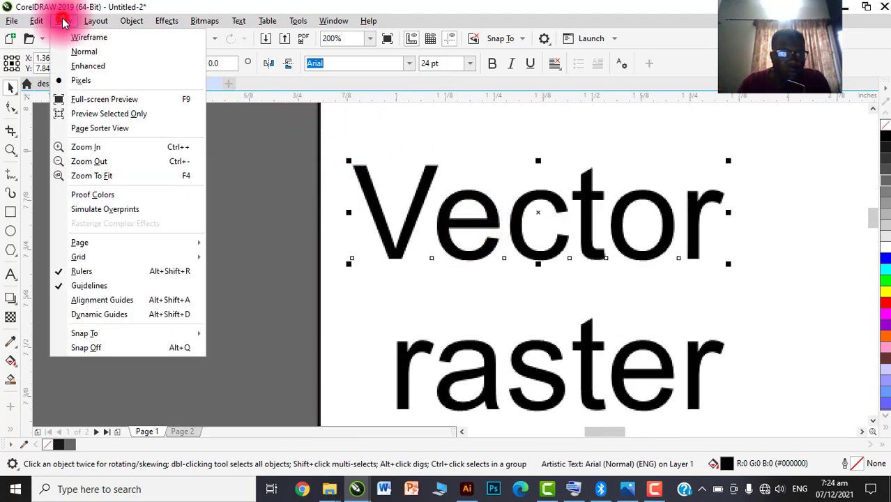
left_click(85, 65)
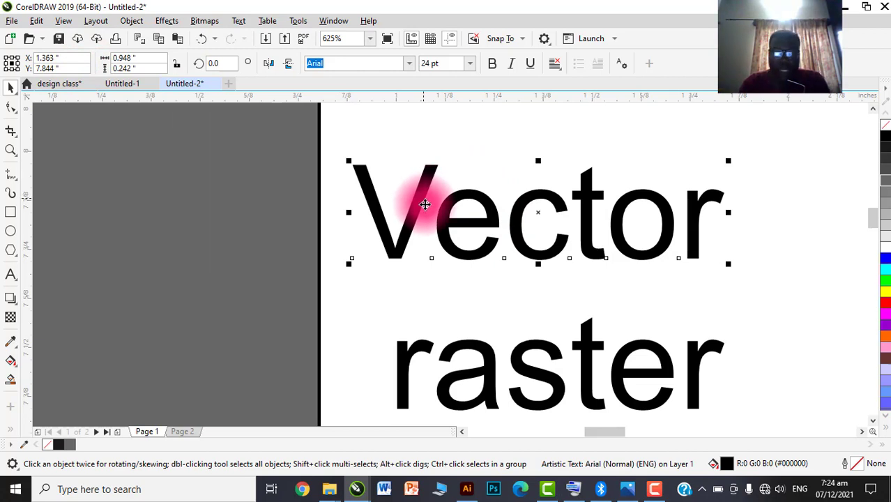
scroll(422, 197, "down", 1)
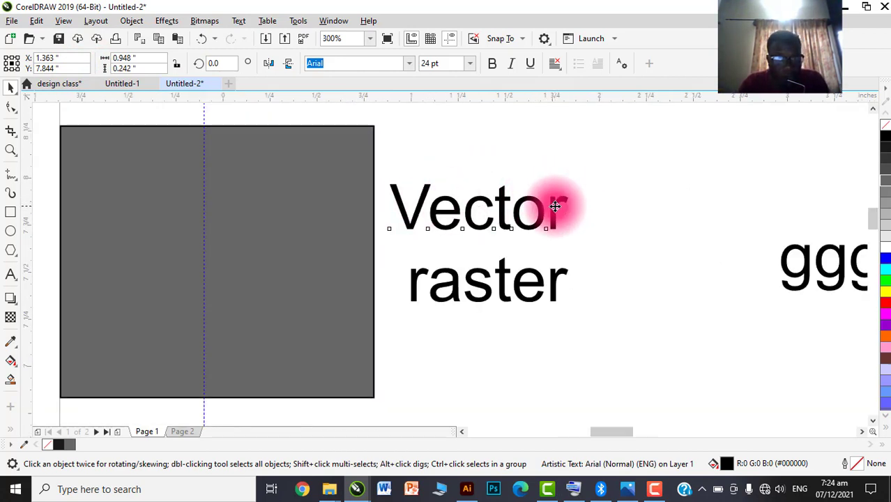
scroll(558, 205, "up", 1)
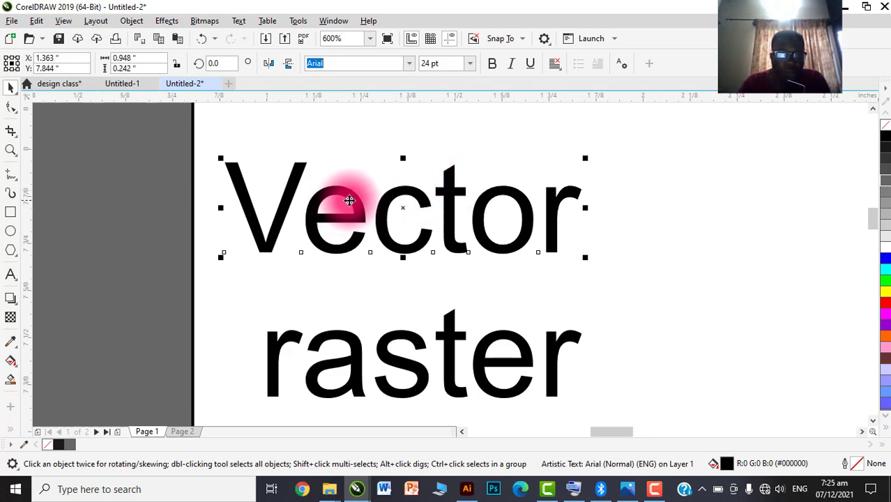
Move the "Vector" text slightly right, to about X 1.479 and Y 7.855 inches
scroll(357, 209, "down", 4)
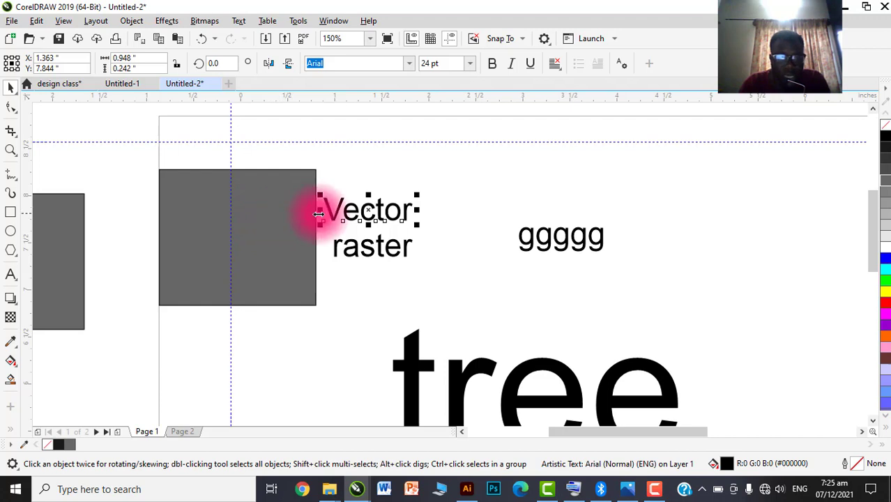
scroll(363, 220, "up", 2)
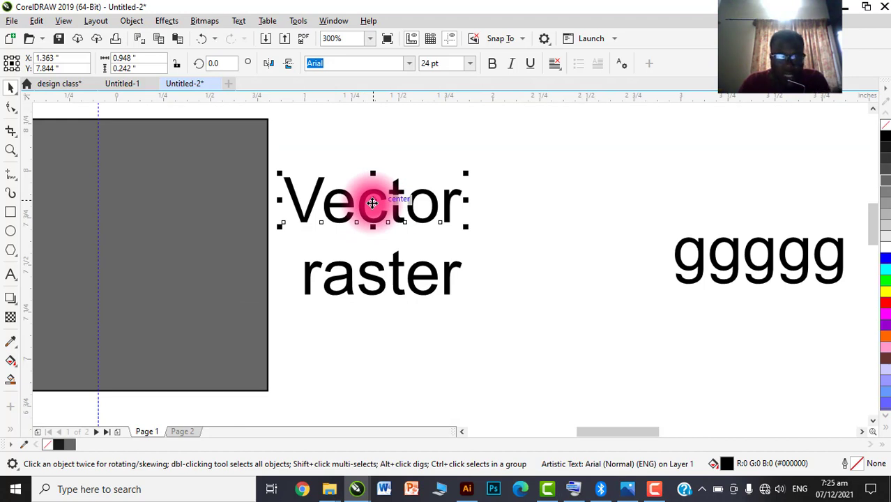
left_click_drag(372, 203, 391, 198)
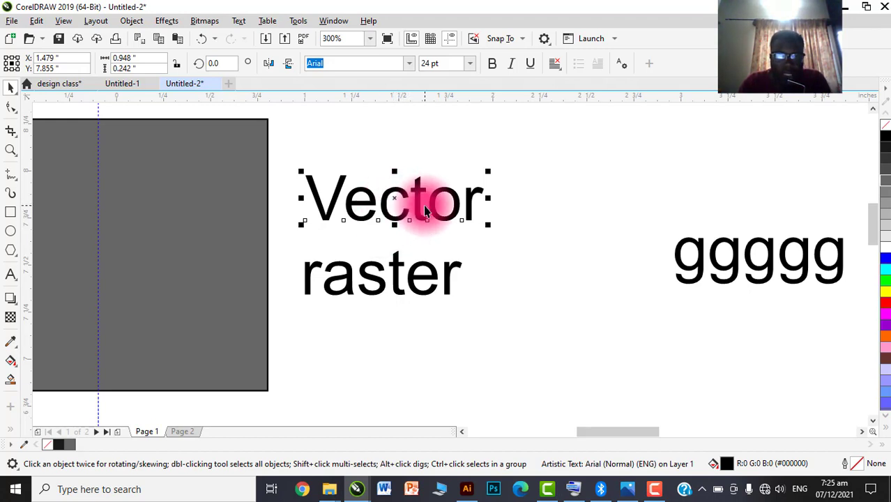
Magnify the crossbar of the letter t in "Vector" to about 76780% and examine its edge sharpness
left_click(431, 197)
scroll(431, 196, "up", 5)
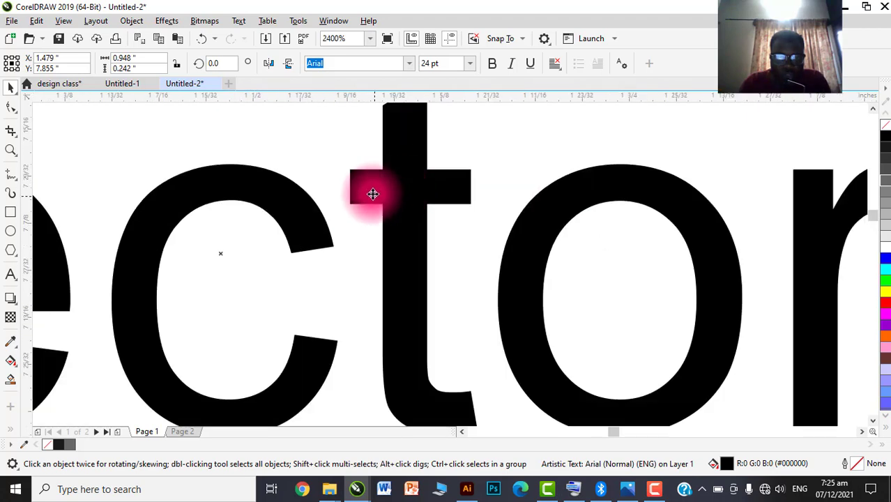
scroll(287, 233, "up", 2)
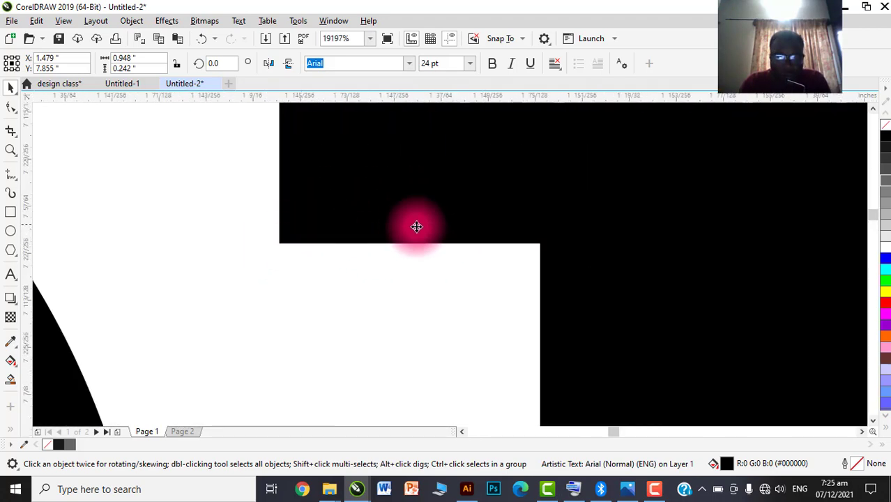
scroll(343, 249, "down", 2)
scroll(335, 244, "up", 4)
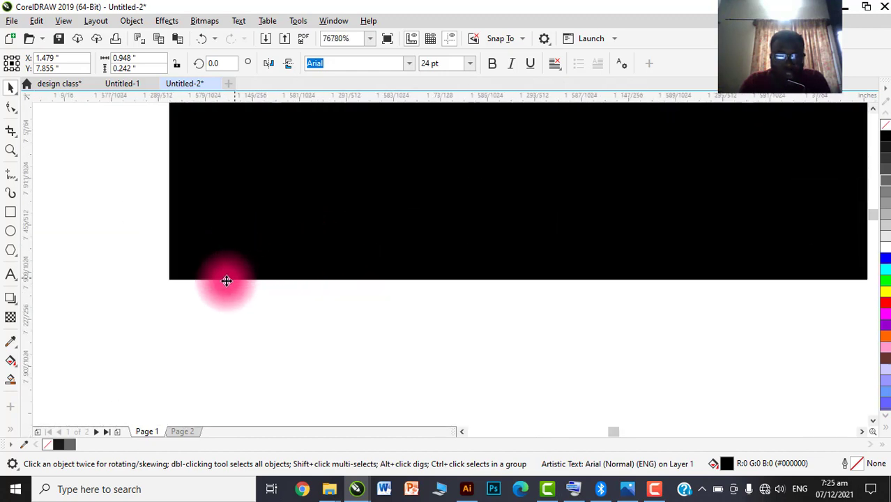
Move the "Vector" text up above the "raster" text, to about X 1.543 and Y 8.215 inches
scroll(202, 286, "down", 5)
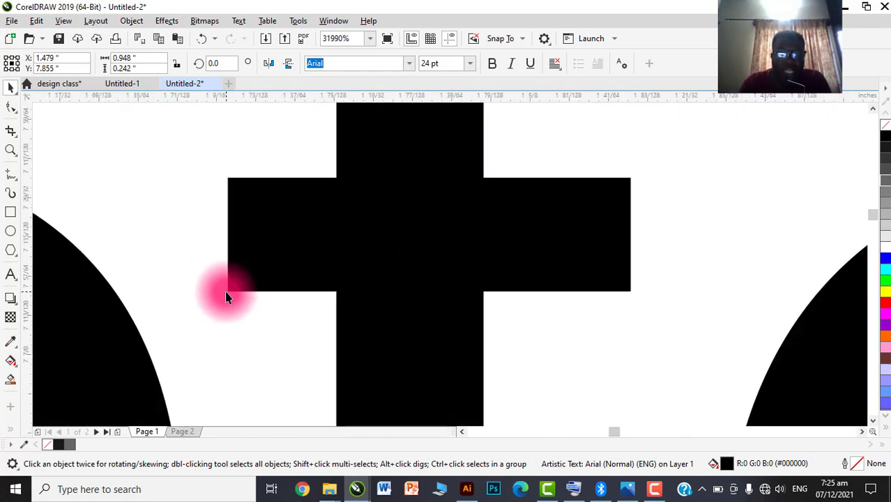
scroll(225, 296, "down", 2)
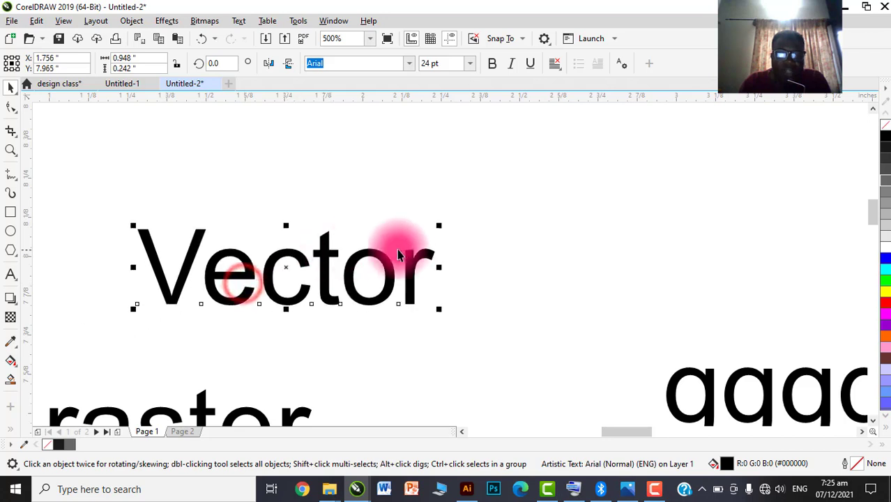
scroll(397, 239, "down", 1)
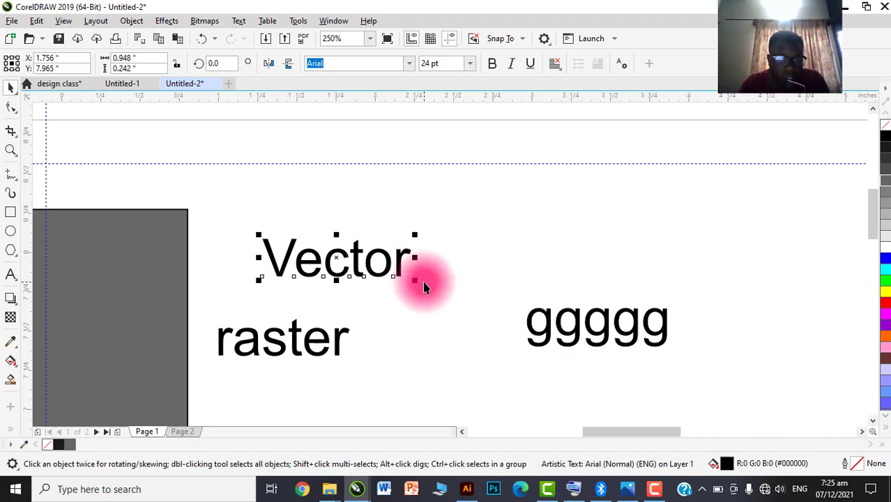
left_click_drag(386, 265, 347, 224)
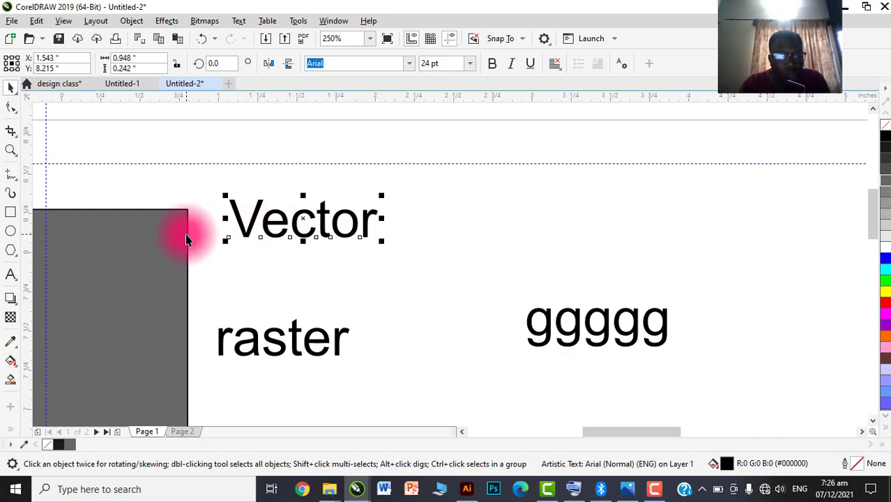
left_click(654, 488)
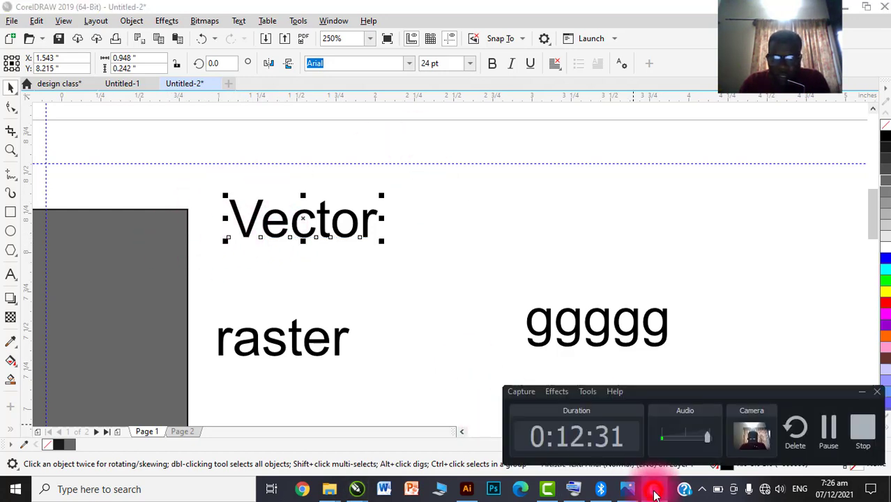
left_click(654, 488)
Show the drawing in full-screen preview and return to the normal workspace
left_click(60, 25)
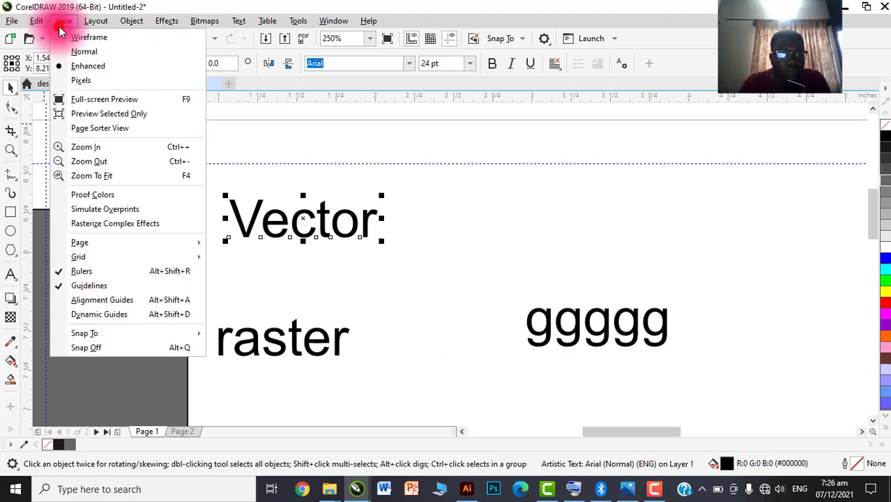
left_click(87, 104)
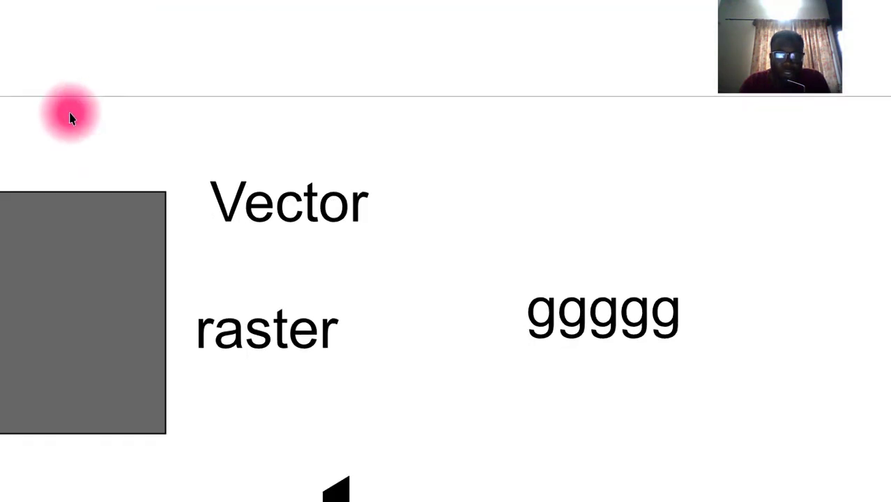
left_click(288, 120)
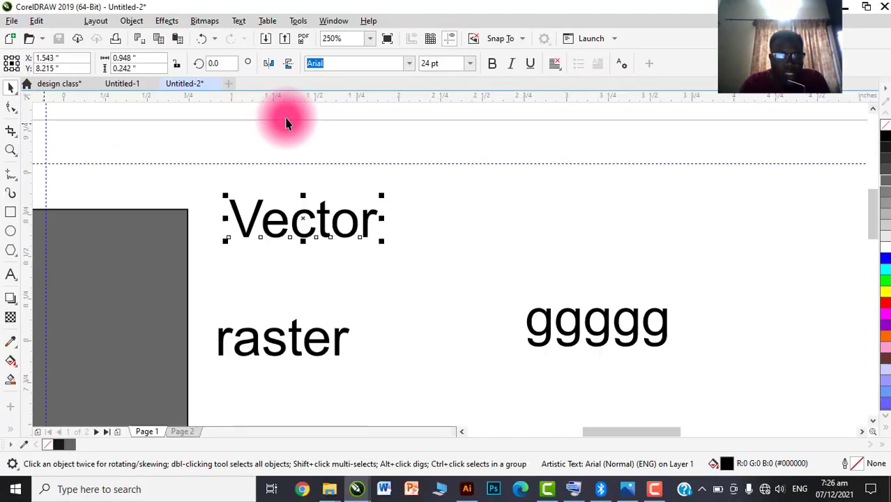
Hide the document's rulers and show them again
left_click(69, 21)
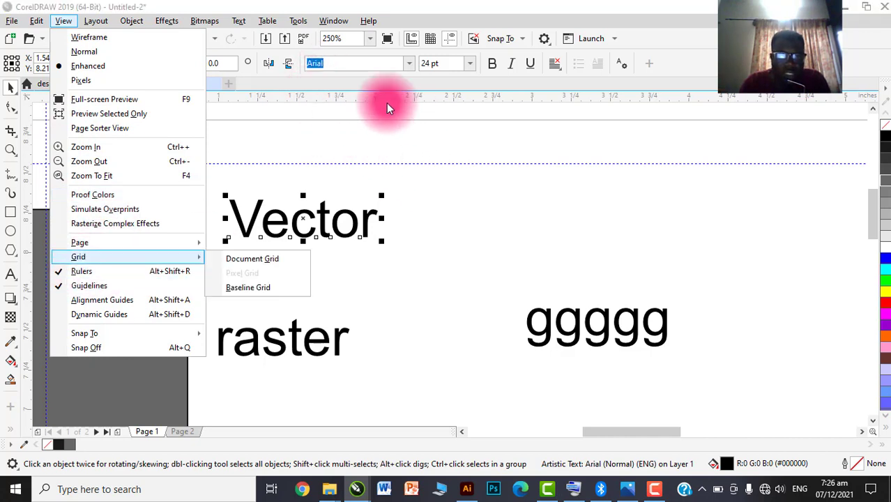
left_click(59, 272)
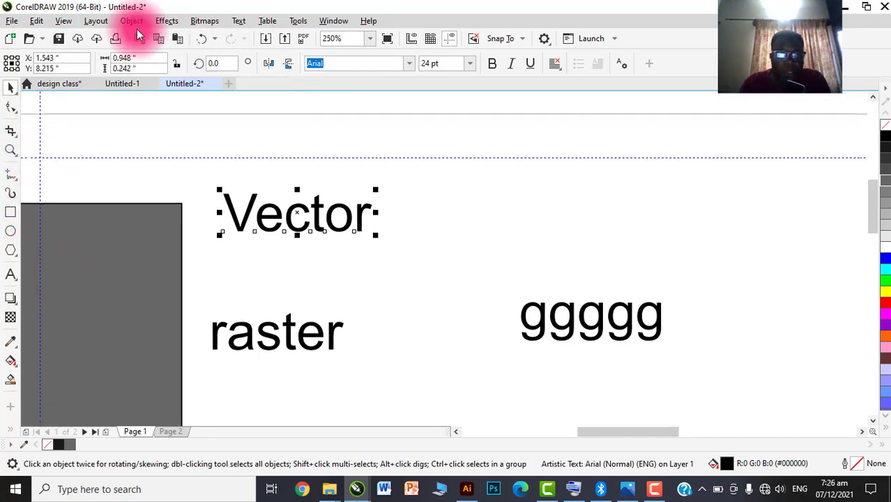
left_click(64, 21)
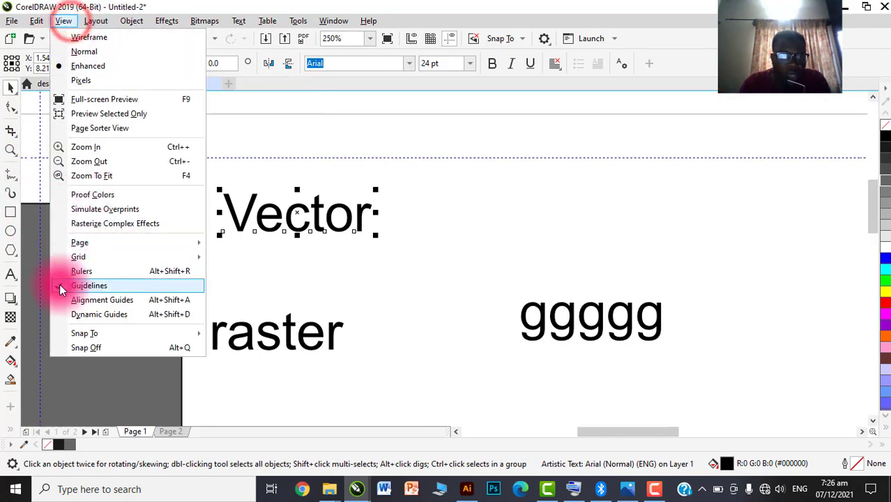
left_click(77, 272)
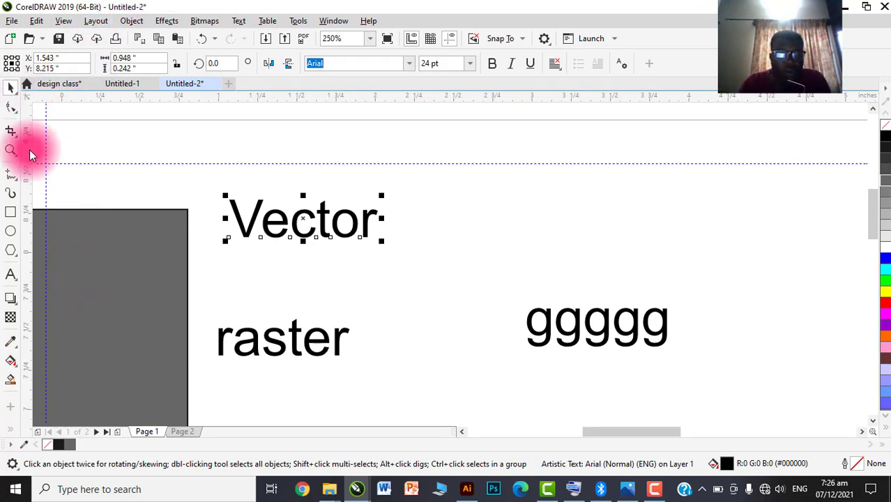
Go to page 2 of the document with the Go To Page command and look over the whole page
left_click(68, 22)
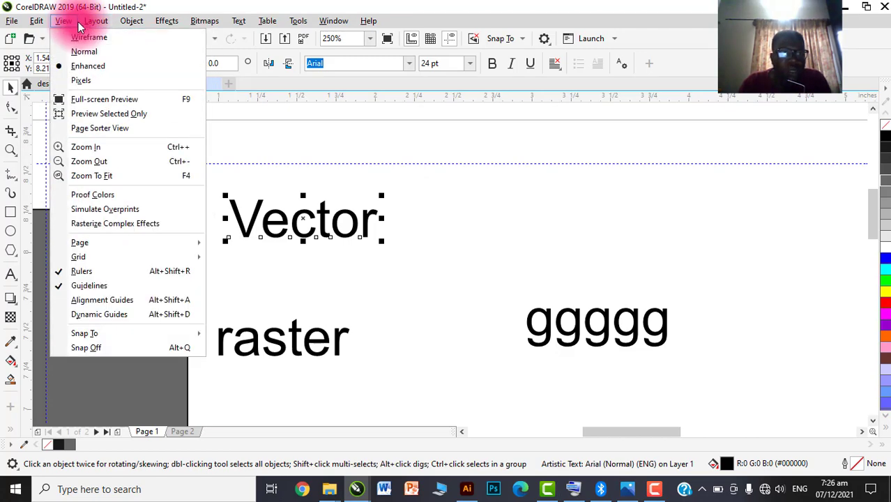
mouse_move(99, 22)
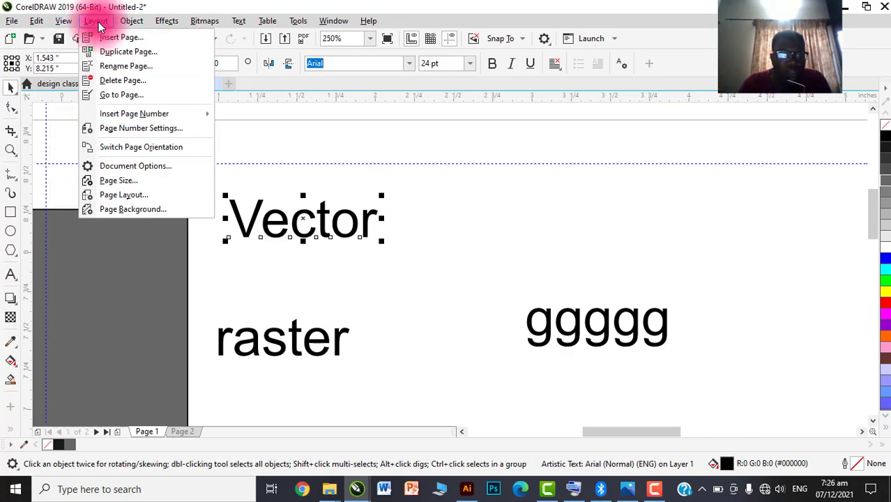
left_click(124, 23)
left_click(95, 22)
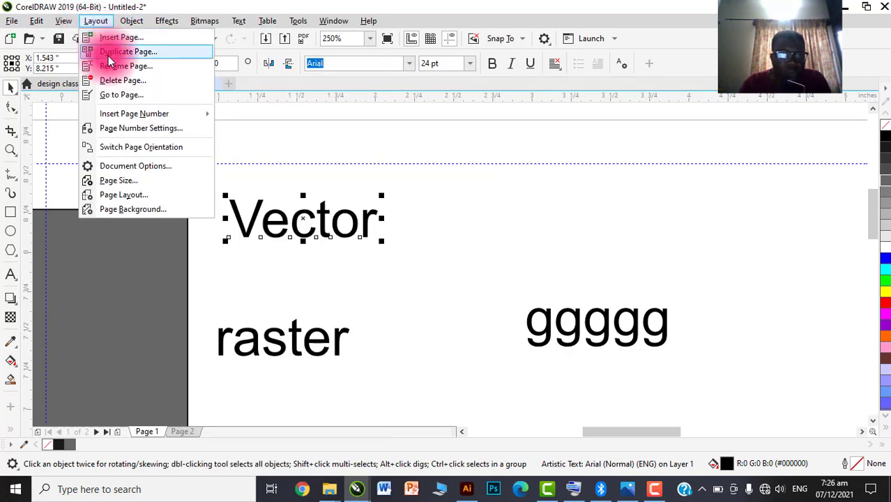
left_click(130, 98)
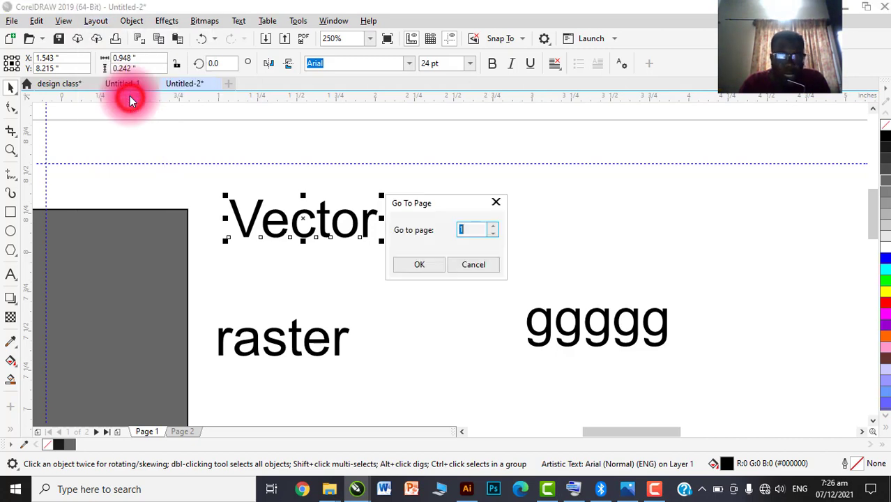
type("2")
left_click(414, 264)
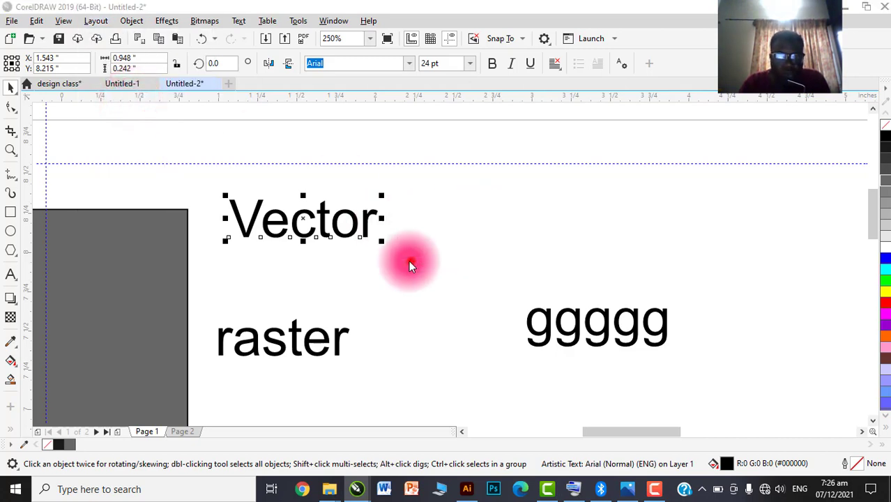
scroll(400, 260, "down", 2)
scroll(434, 255, "down", 1)
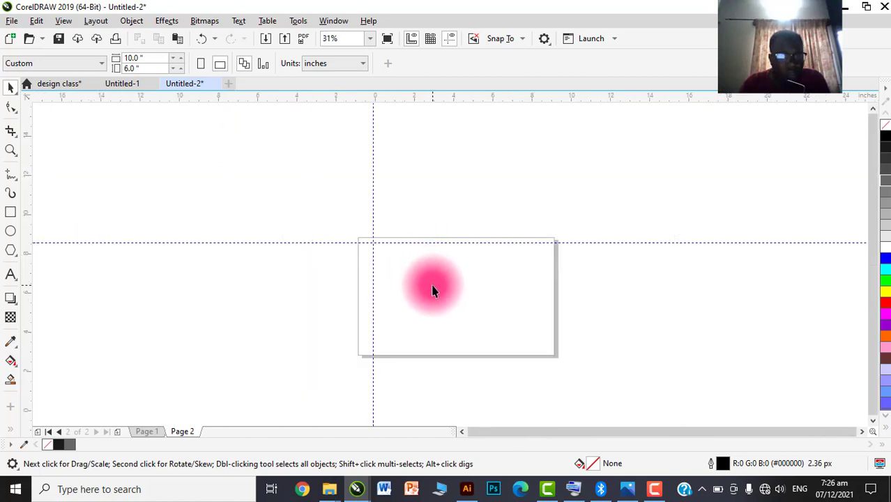
scroll(433, 290, "up", 1)
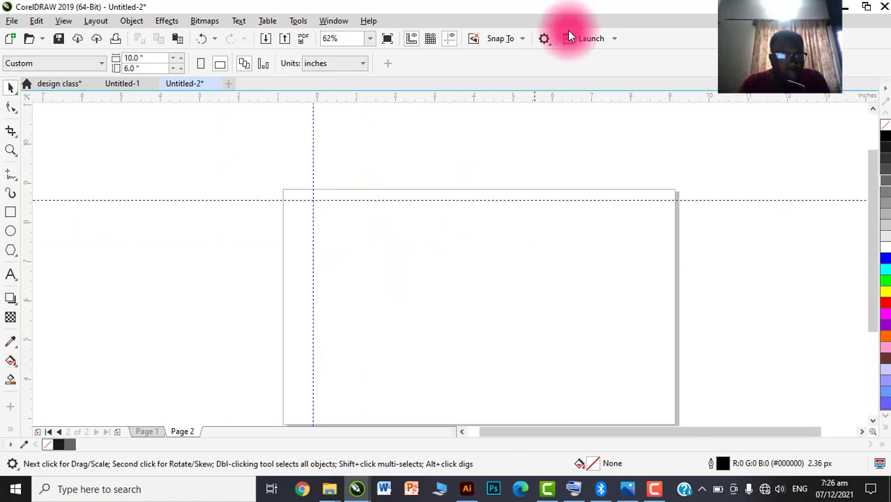
Return to page 1 of the document with the Go To Page command
left_click(73, 18)
mouse_move(96, 21)
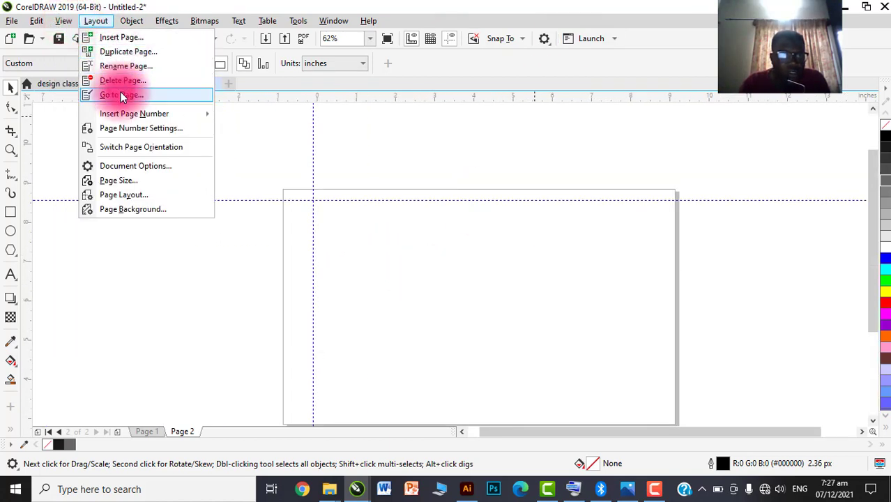
left_click(120, 94)
type("1")
key("Return")
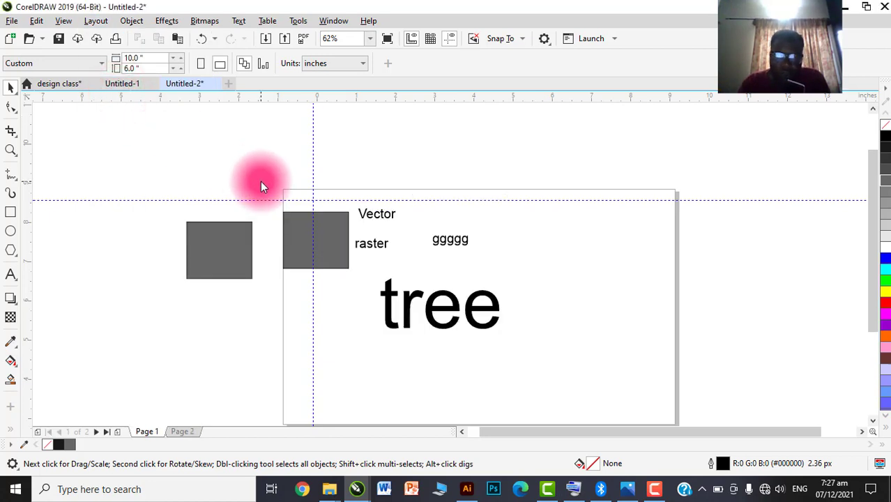
Switch the page orientation from landscape to portrait
left_click(96, 21)
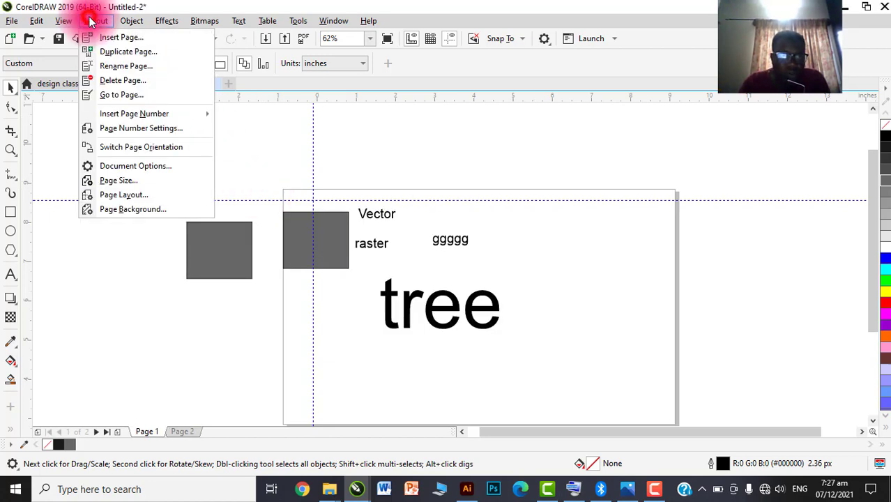
left_click(131, 149)
scroll(302, 230, "down", 2)
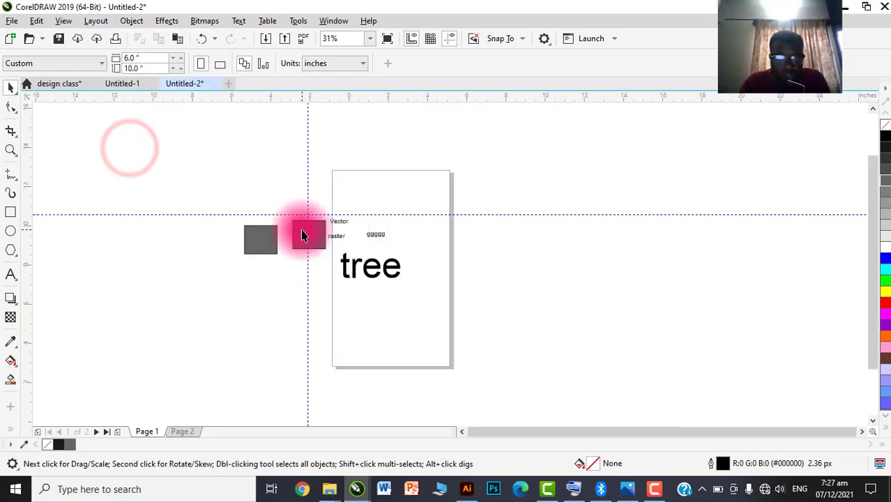
Review the Layout and Grid settings in the document options
left_click(92, 21)
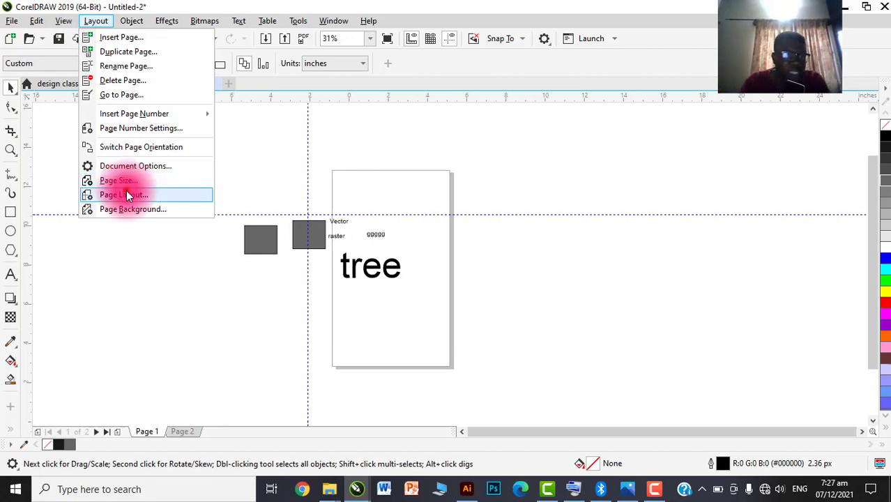
left_click(126, 190)
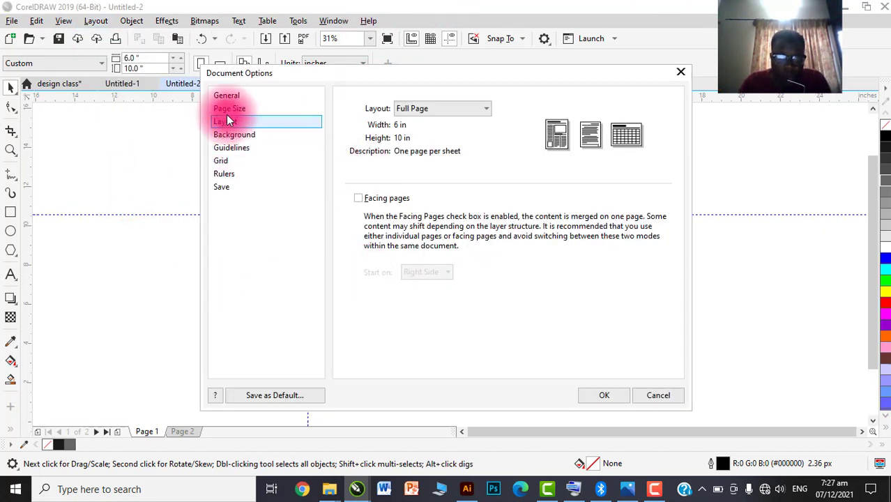
left_click(226, 162)
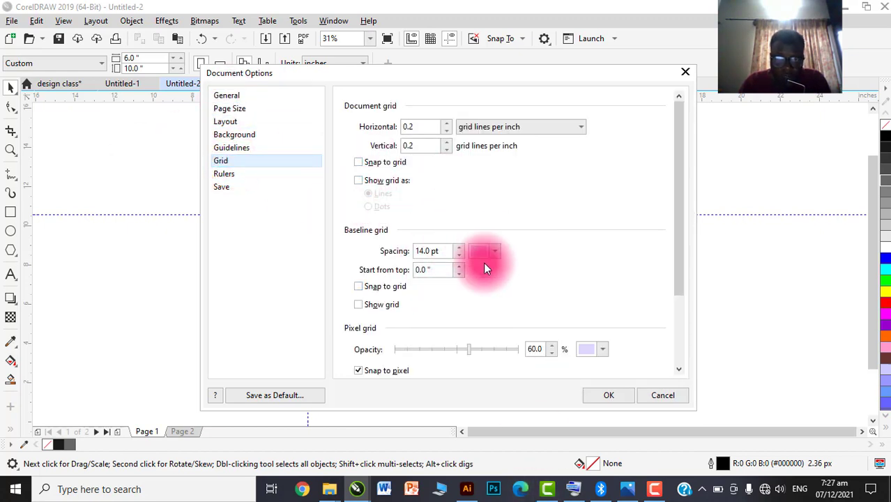
left_click(662, 395)
Give the page a solid red background from the RGB palette
left_click(98, 21)
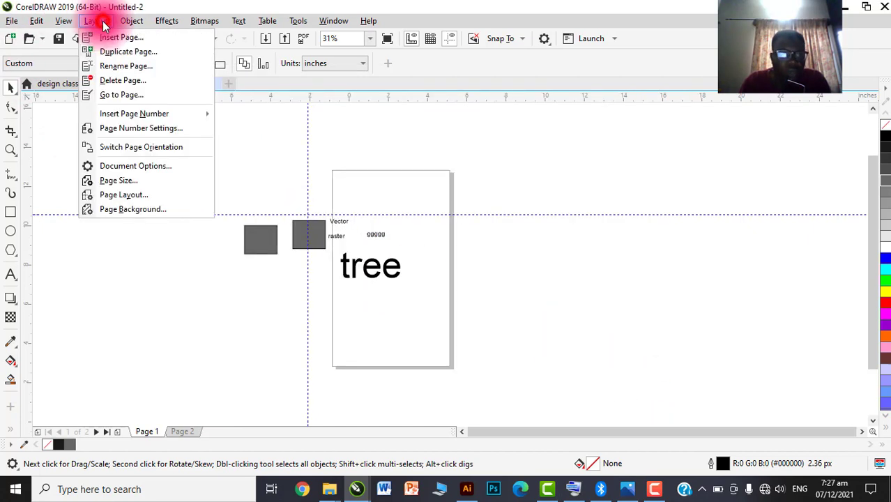
left_click(132, 209)
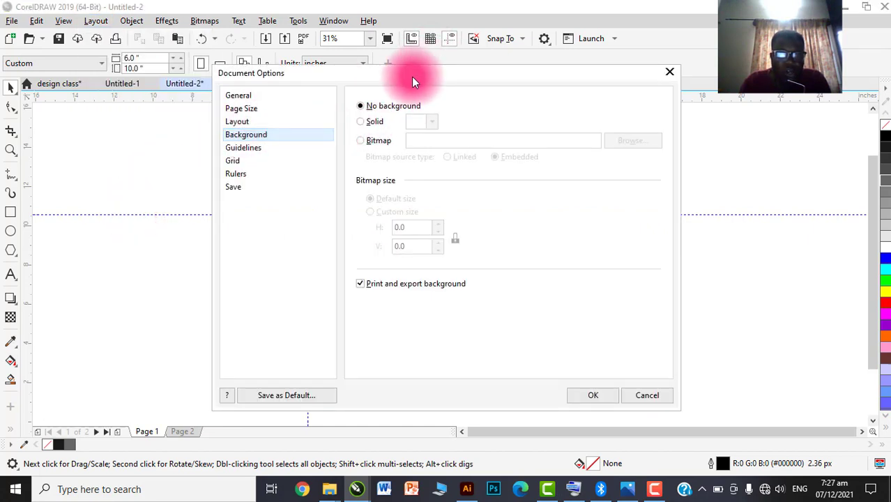
left_click_drag(411, 77, 569, 91)
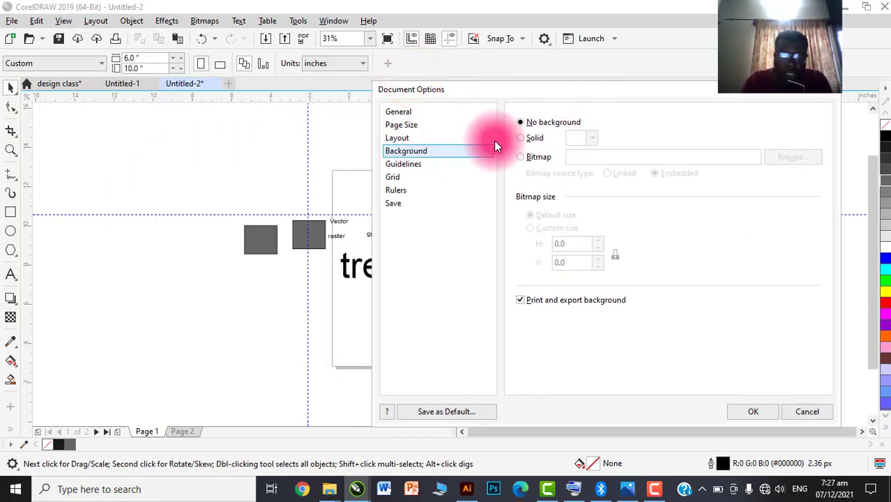
left_click(530, 140)
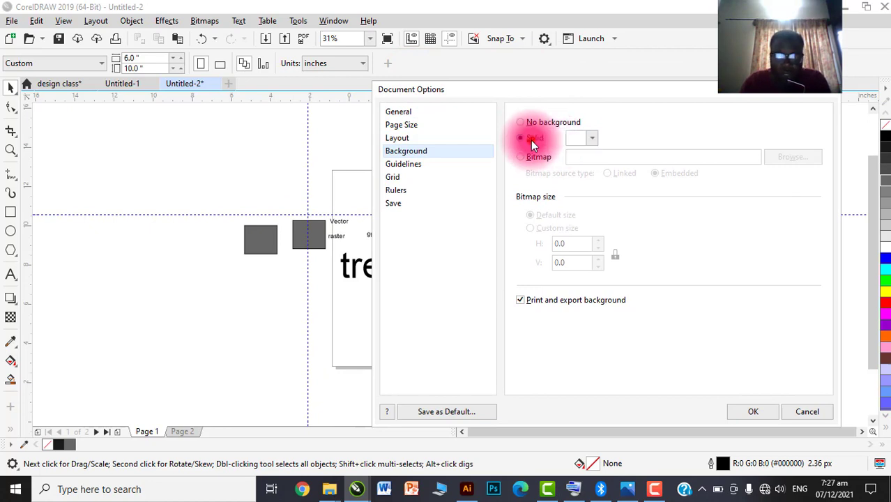
left_click(589, 138)
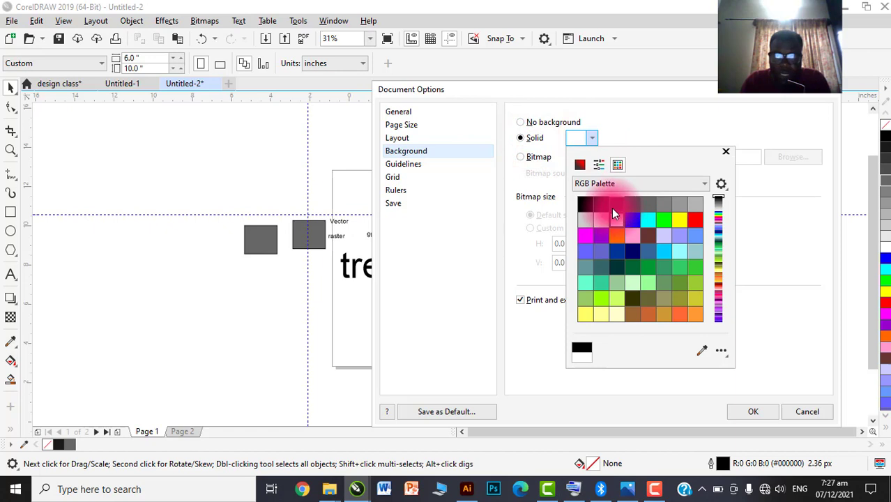
left_click(600, 203)
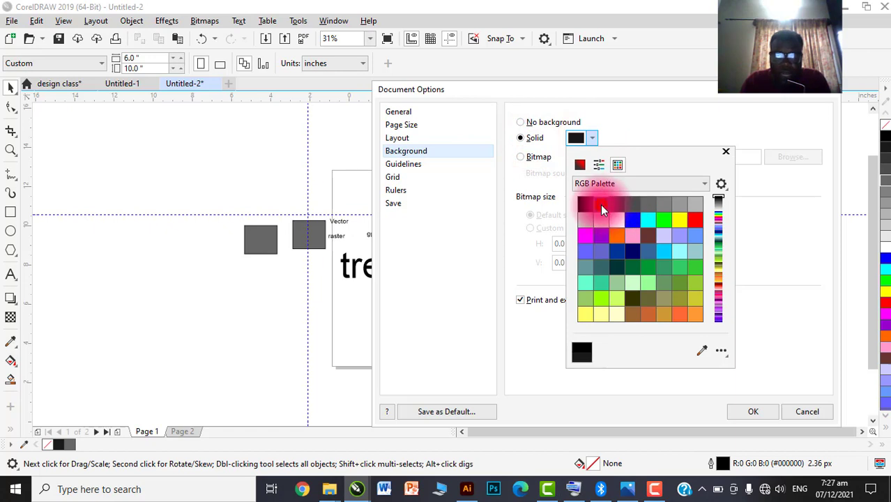
left_click(695, 221)
left_click(726, 152)
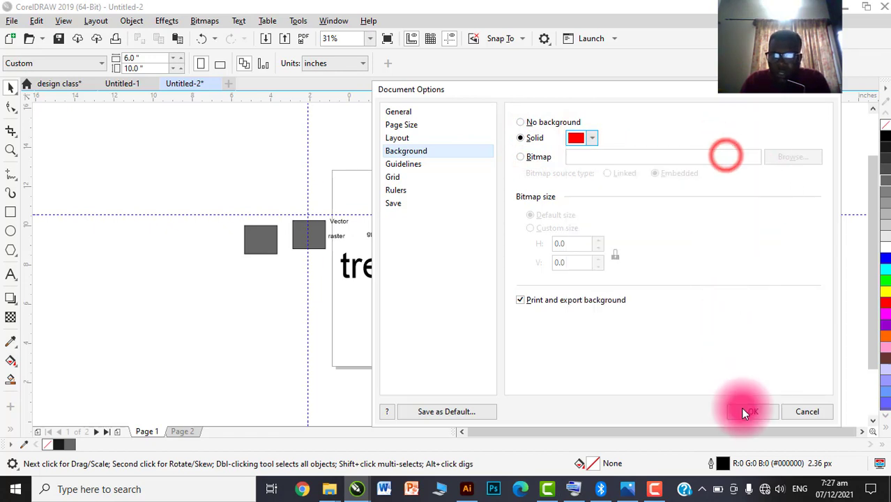
left_click(743, 410)
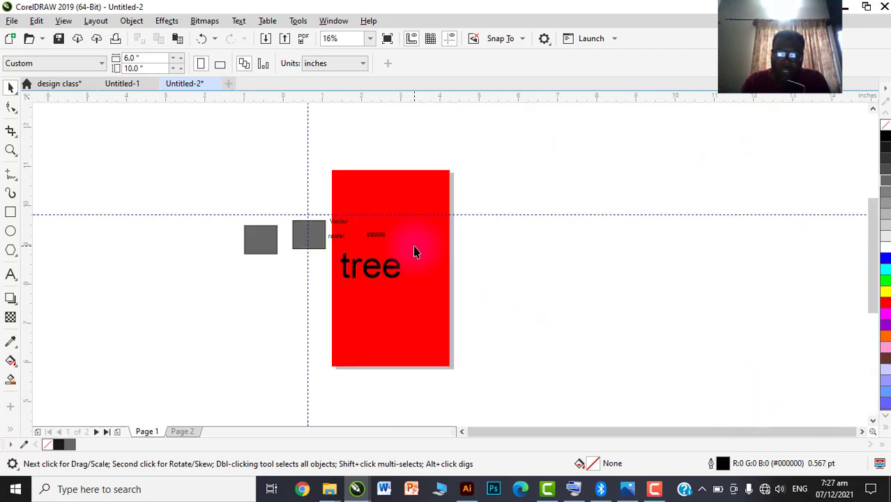
scroll(414, 251, "up", 3)
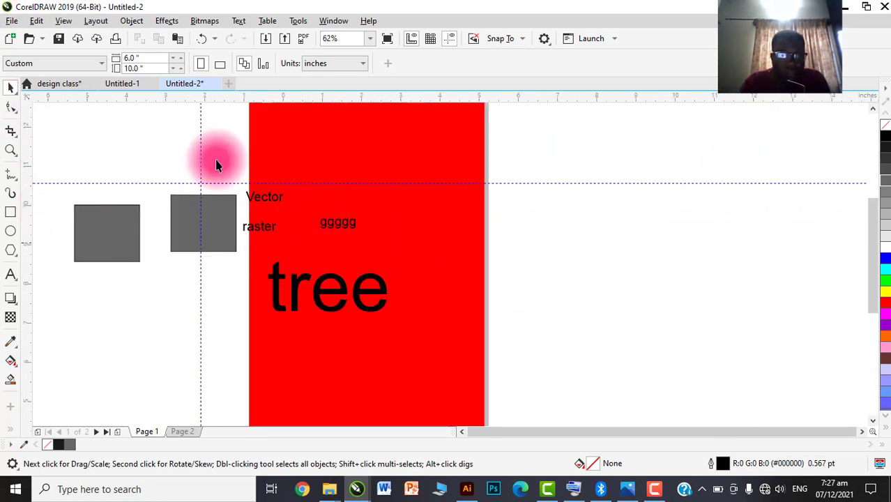
Set the solid page background colour to white from the RGB palette, then remove the background with the No background option
left_click(95, 20)
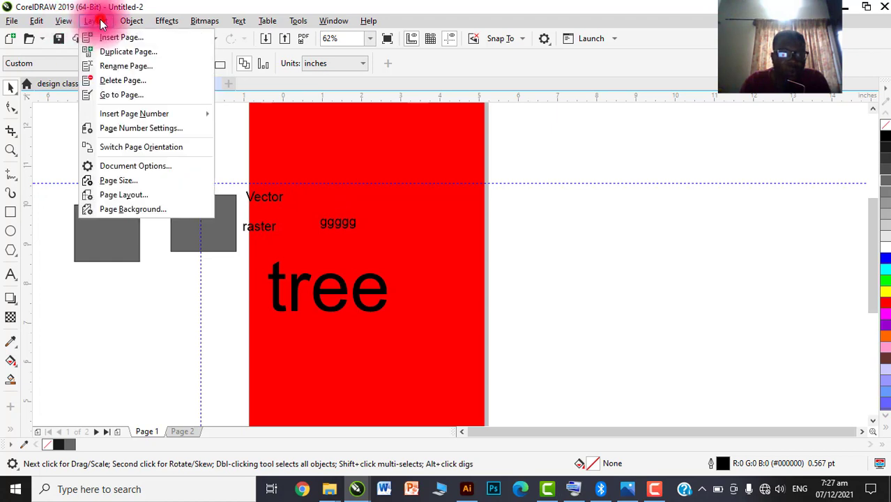
left_click(143, 208)
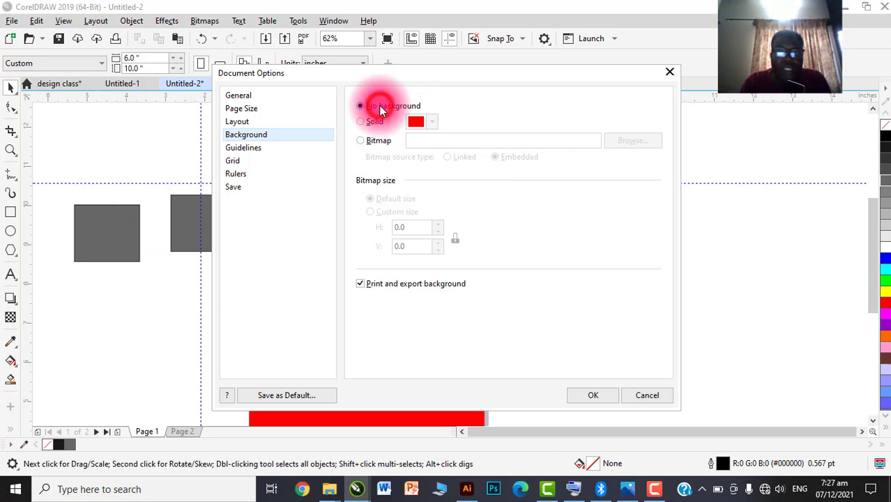
left_click(379, 105)
left_click(366, 122)
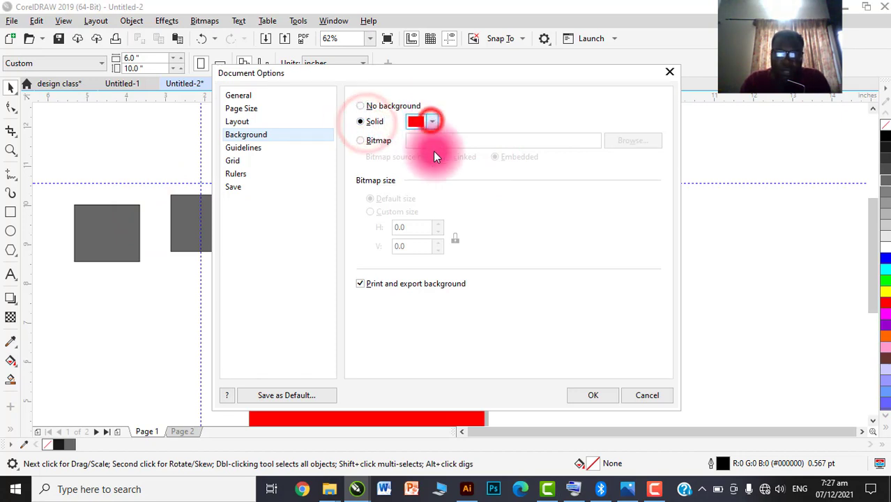
left_click(432, 122)
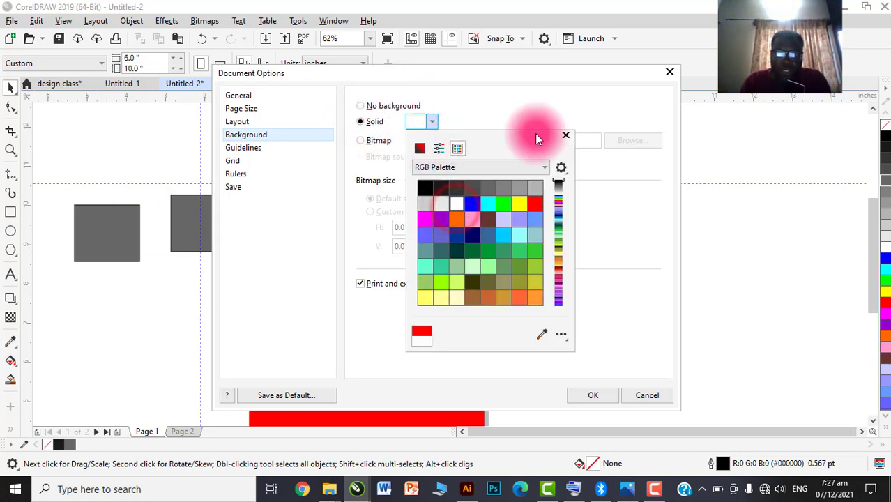
left_click(564, 134)
left_click(370, 109)
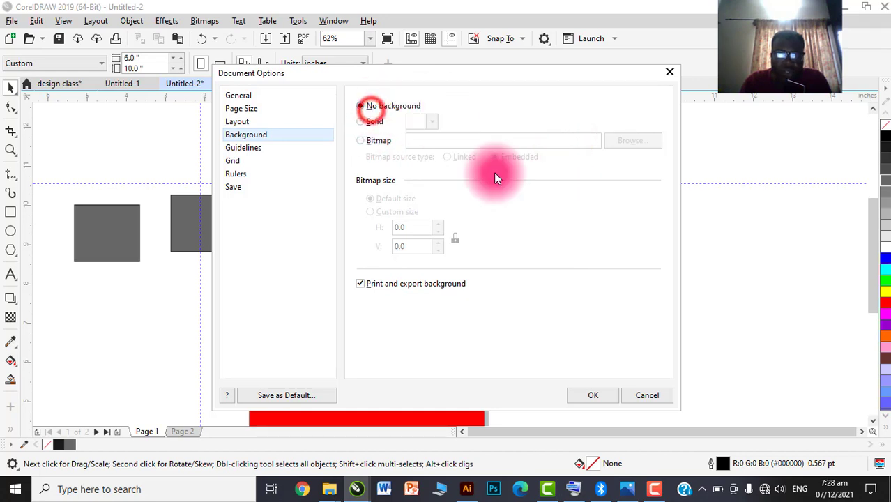
left_click(580, 397)
scroll(347, 242, "down", 2)
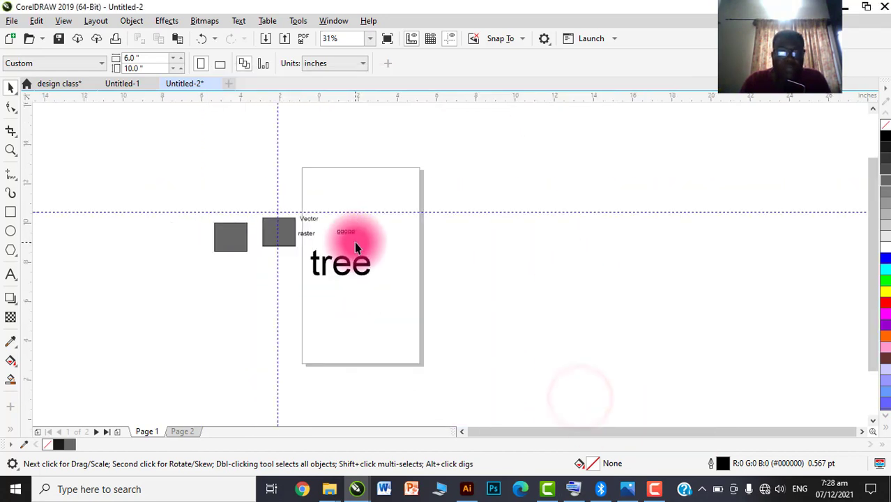